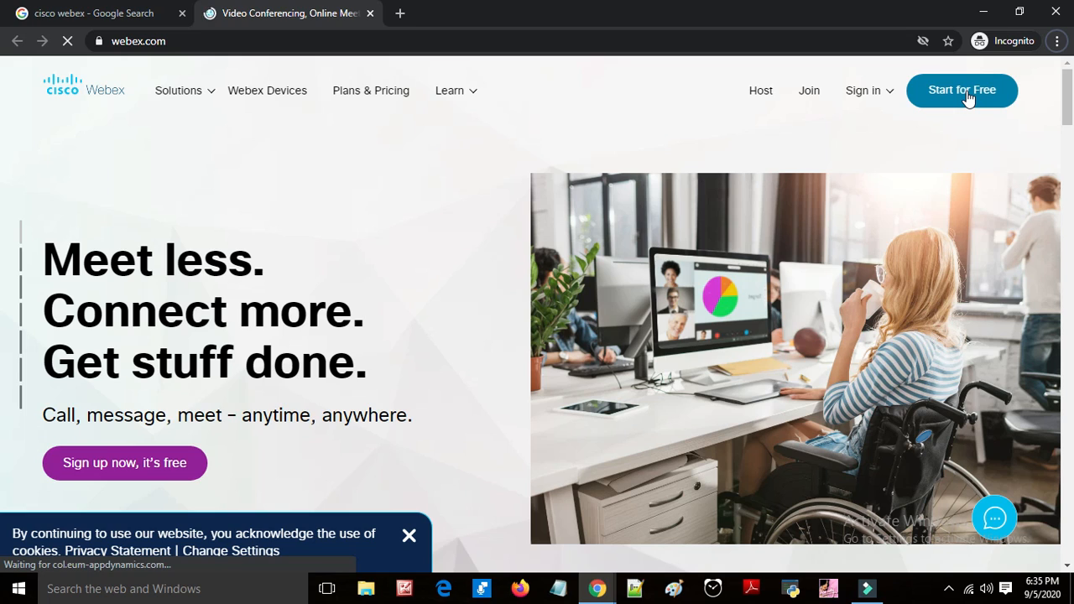
Step: Start the free Webex sign-up and submit the account's e-mail address
left_click(969, 100)
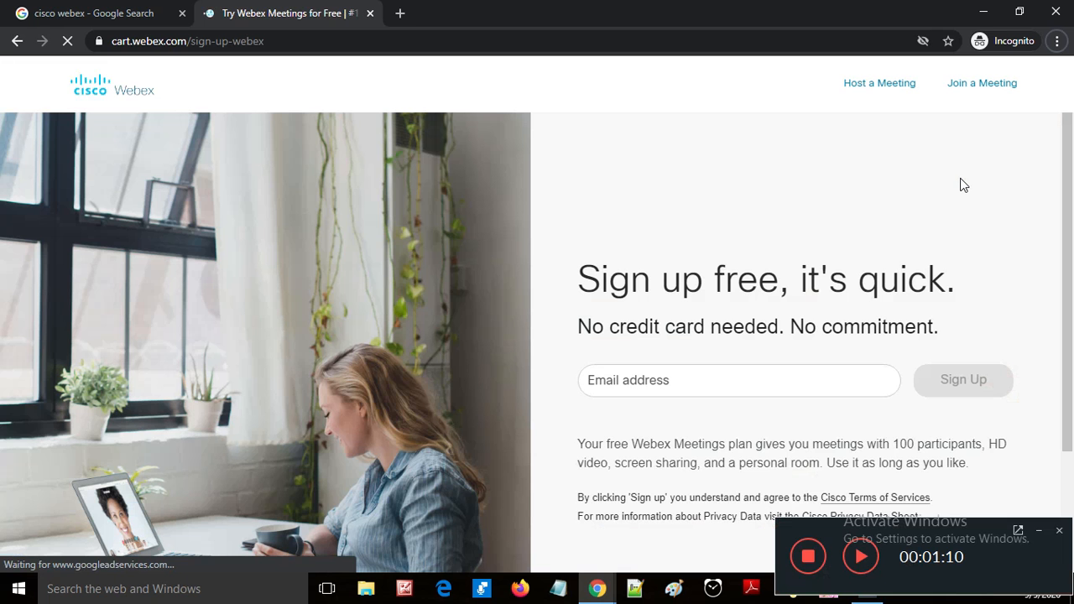
left_click(791, 391)
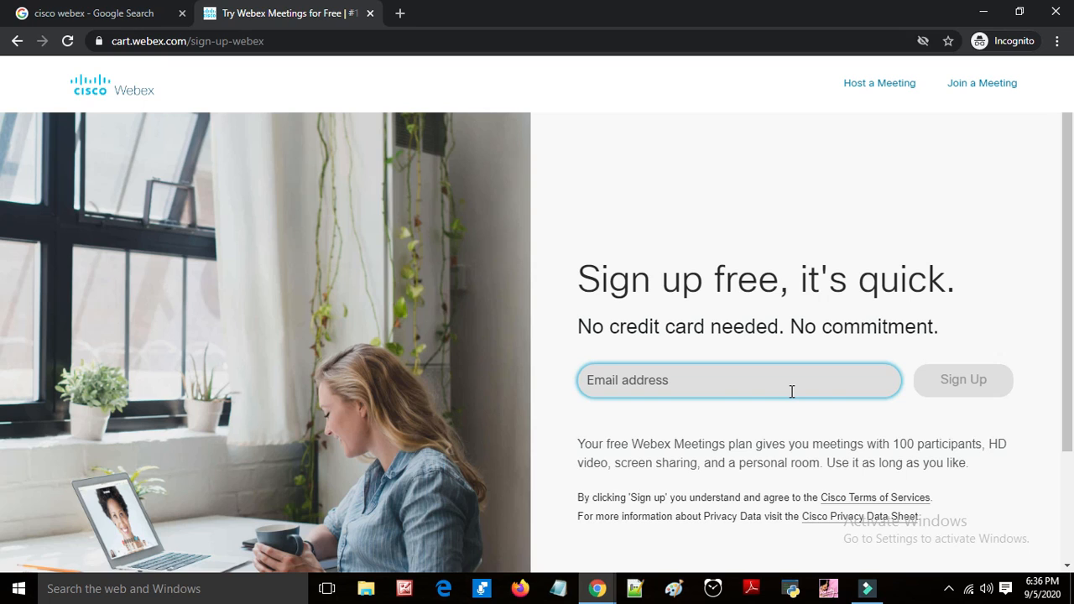
type("aman")
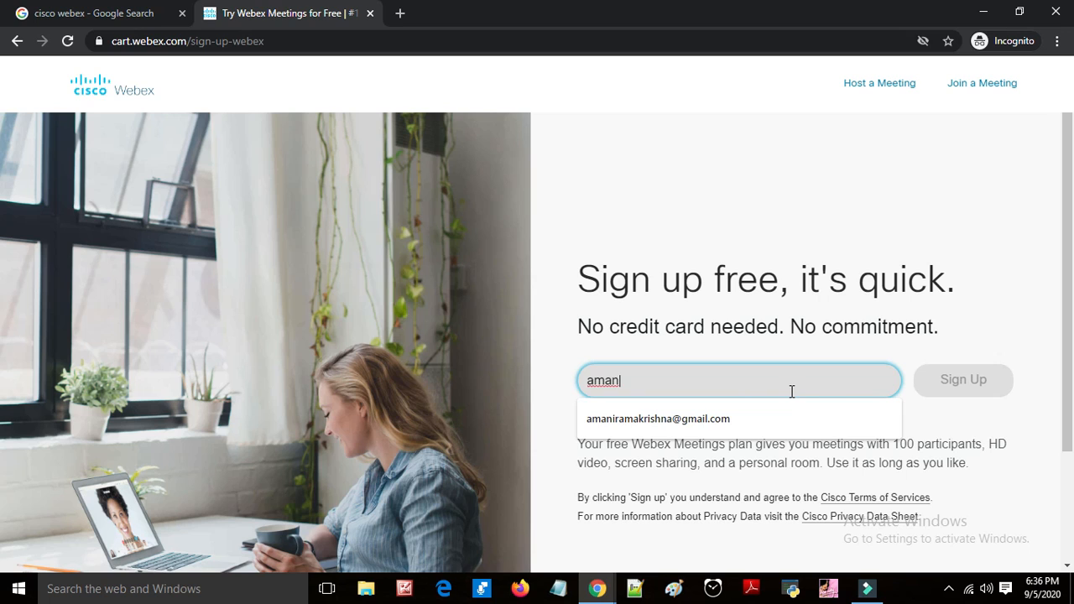
key("Down")
key("Return")
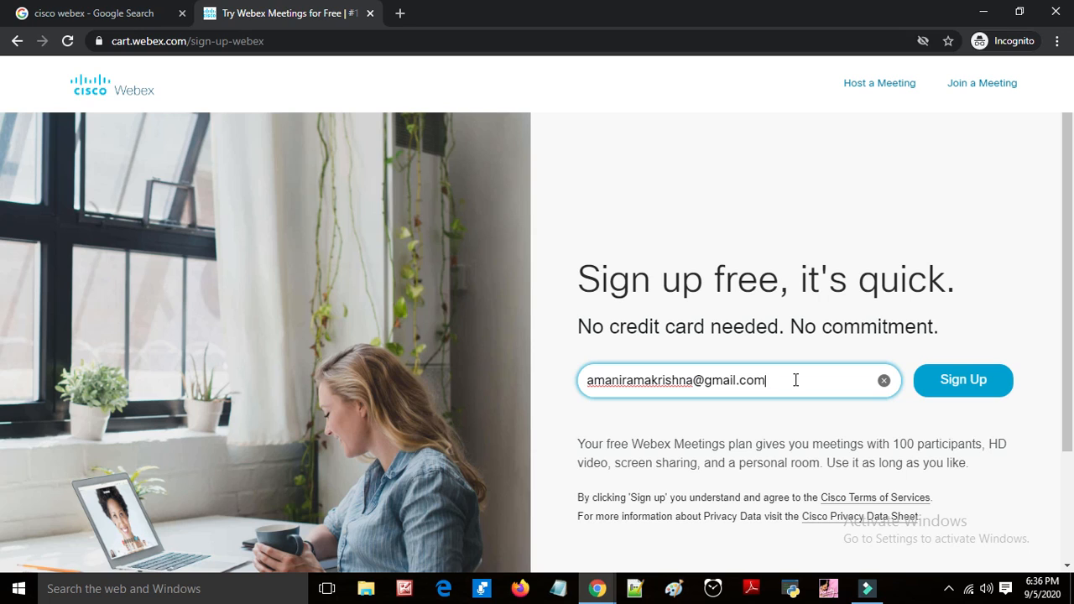
key("BackSpace")
key("ctrl+a")
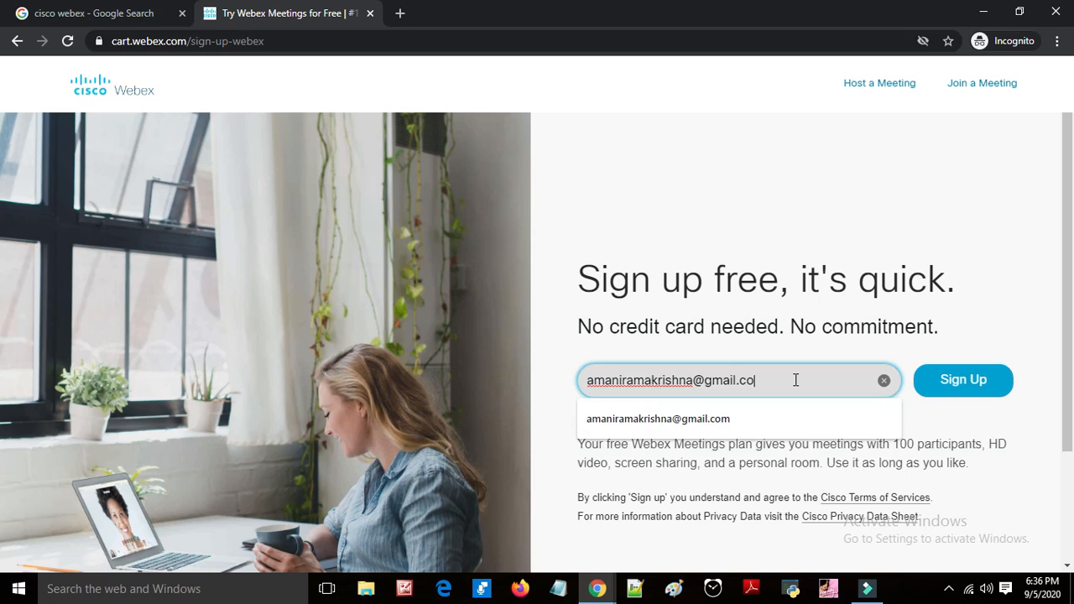
key("BackSpace")
type("4y")
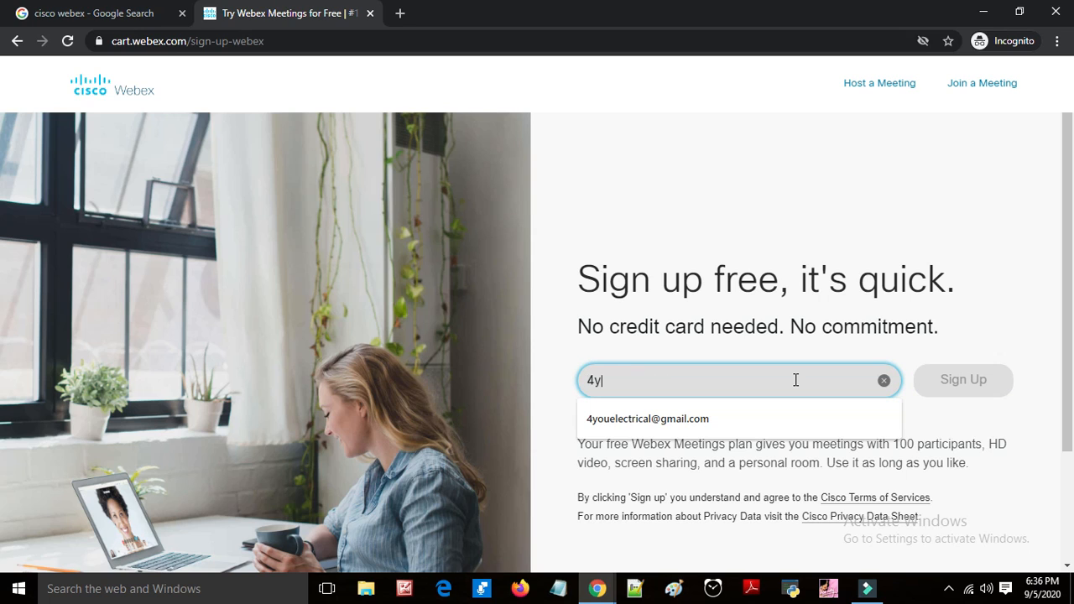
type("ouele")
key("Down")
key("Return")
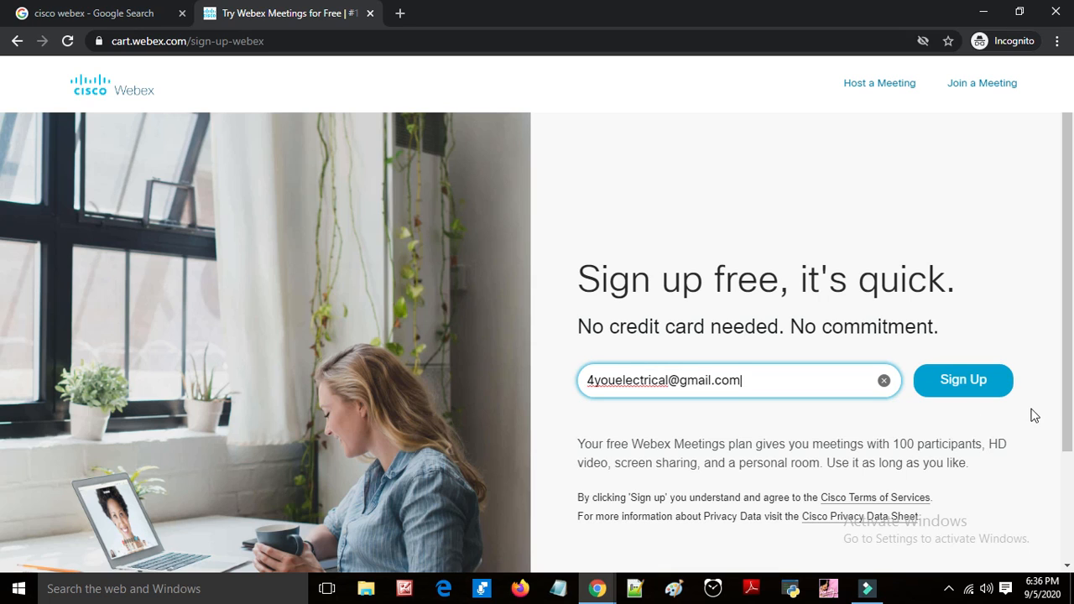
left_click(988, 377)
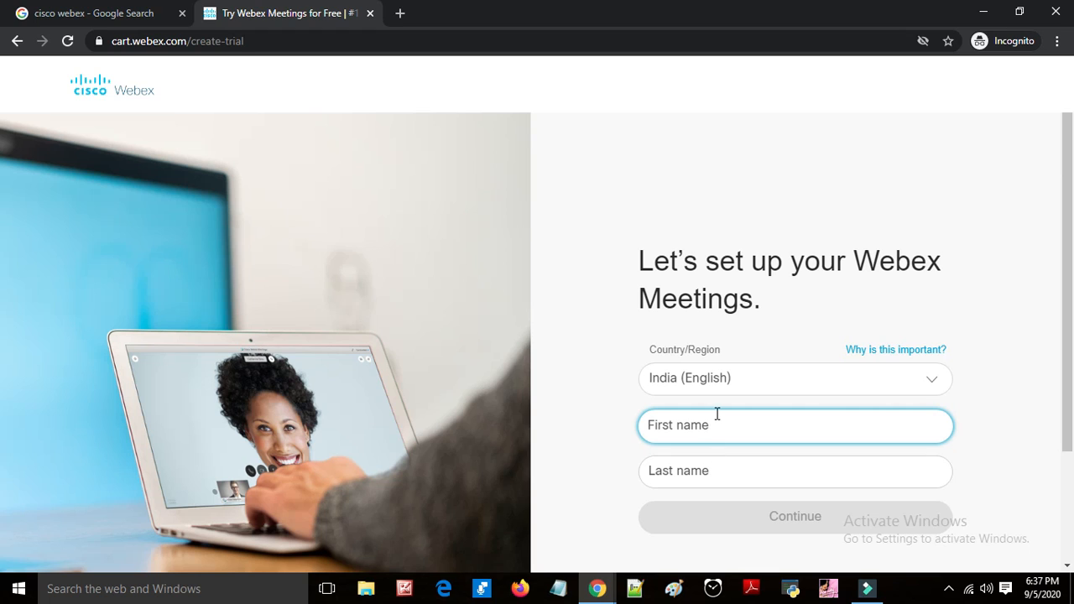
Step: Fill in the account holder's first and last name and continue the setup
type("4youelectrical")
left_click(803, 468)
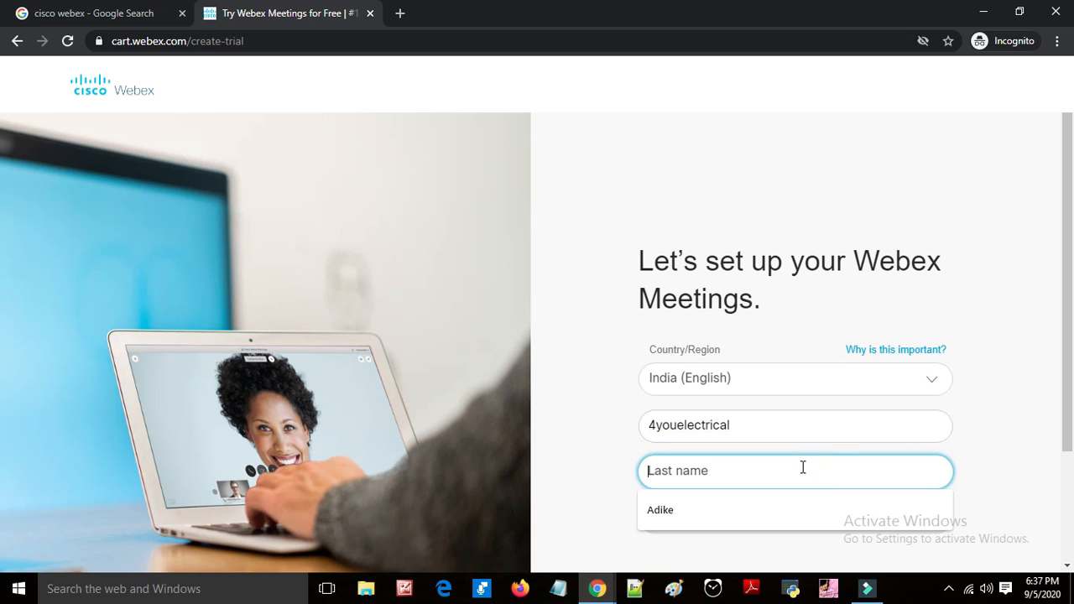
type("Mrk")
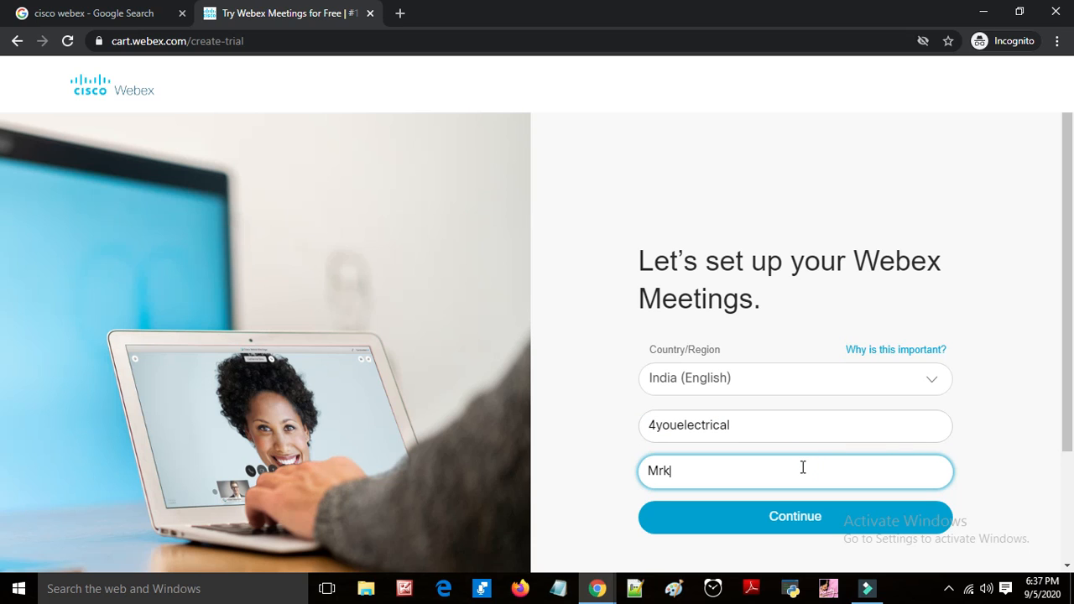
left_click(804, 520)
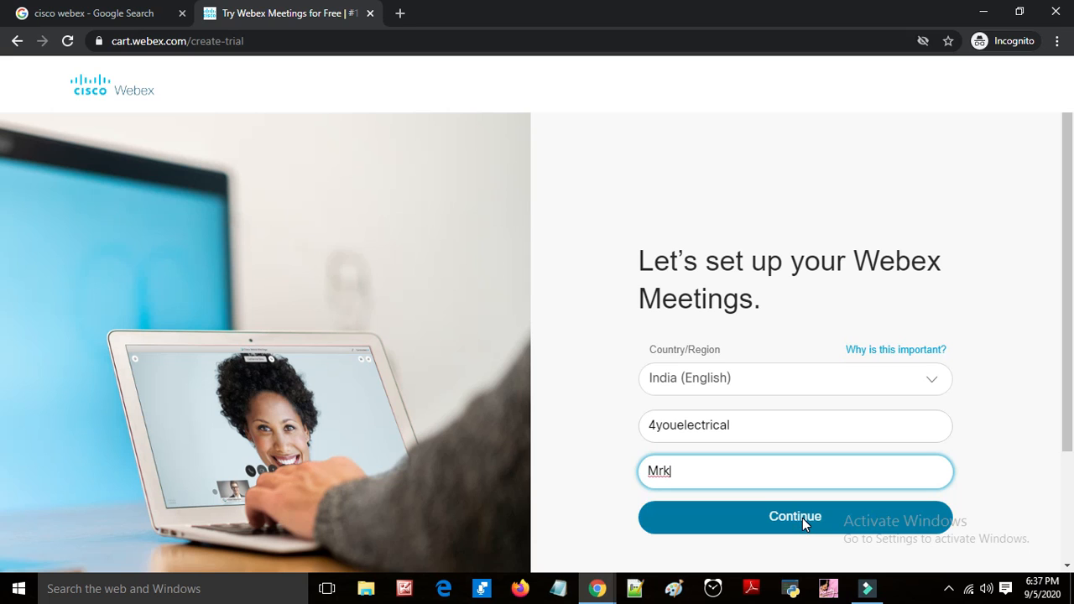
left_click(802, 518)
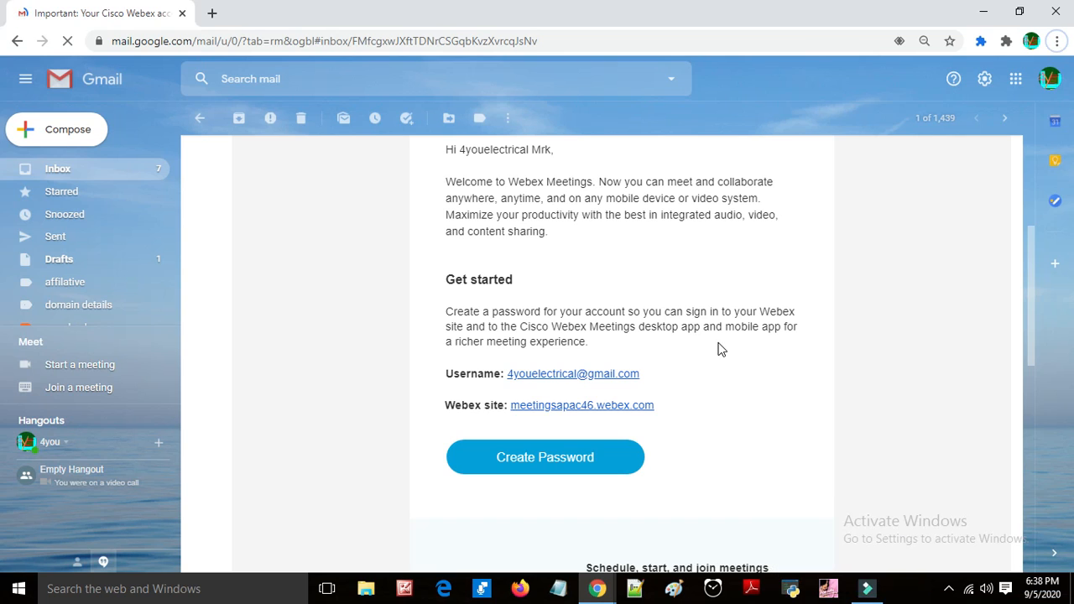
Step: Review the Webex welcome e-mail and the new-password requirements page
scroll(715, 349, "up", 3)
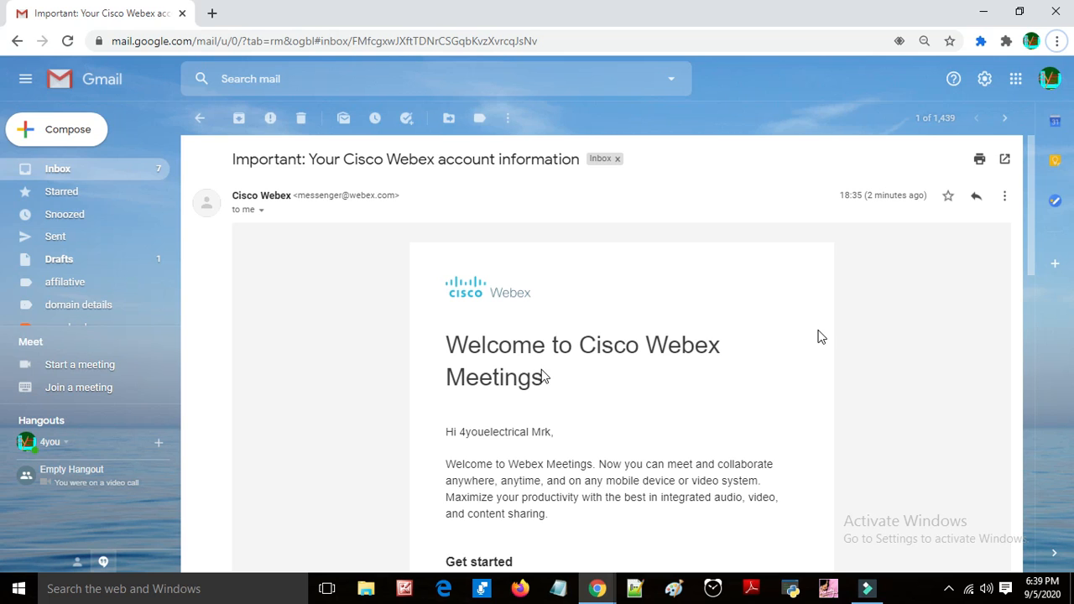
scroll(472, 403, "down", 1)
scroll(472, 391, "down", 2)
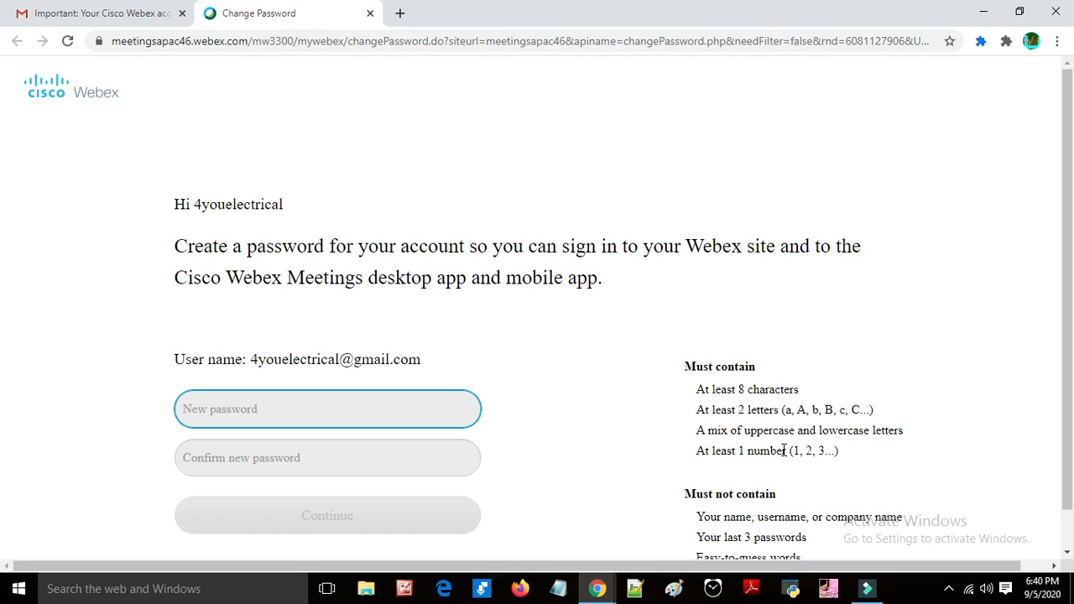
scroll(785, 451, "down", 1)
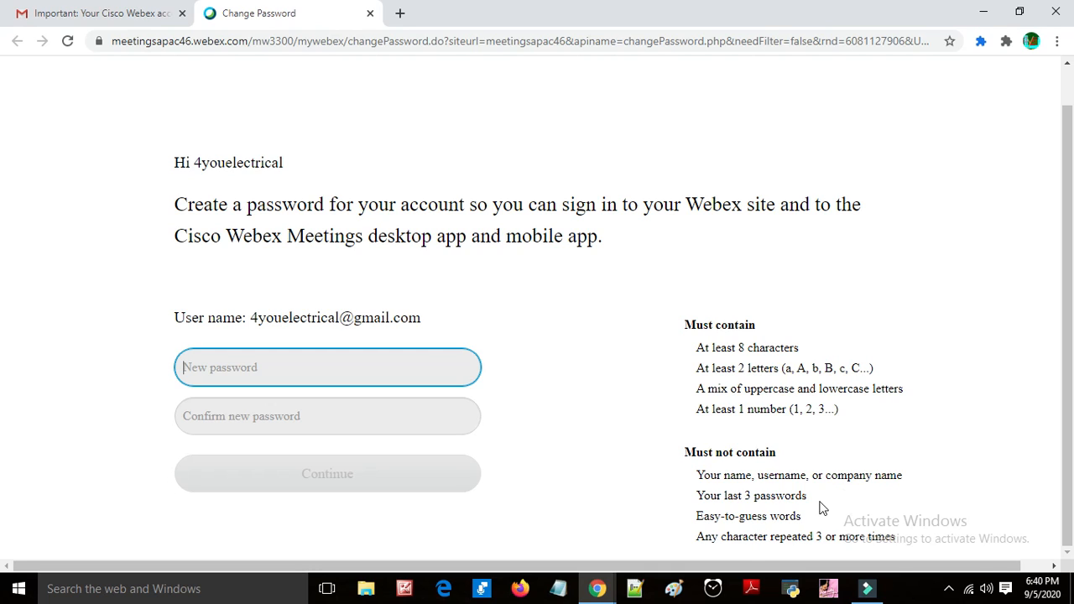
Step: Fill in the new account password and its confirmation from a saved entry, continue, and decline saving it
left_click_drag(744, 565, 786, 566)
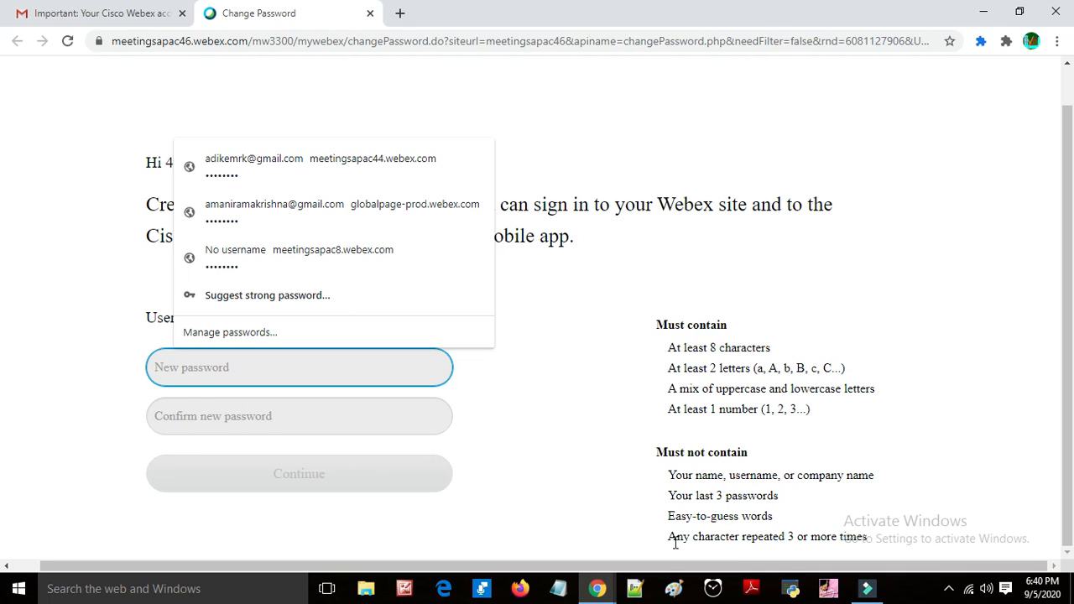
left_click(641, 226)
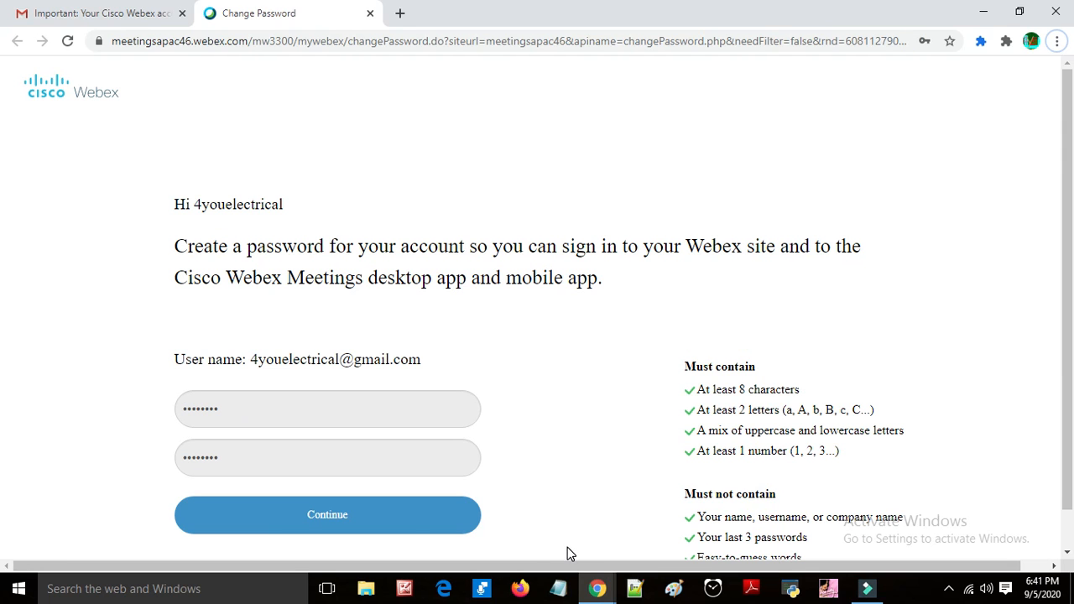
left_click(269, 524)
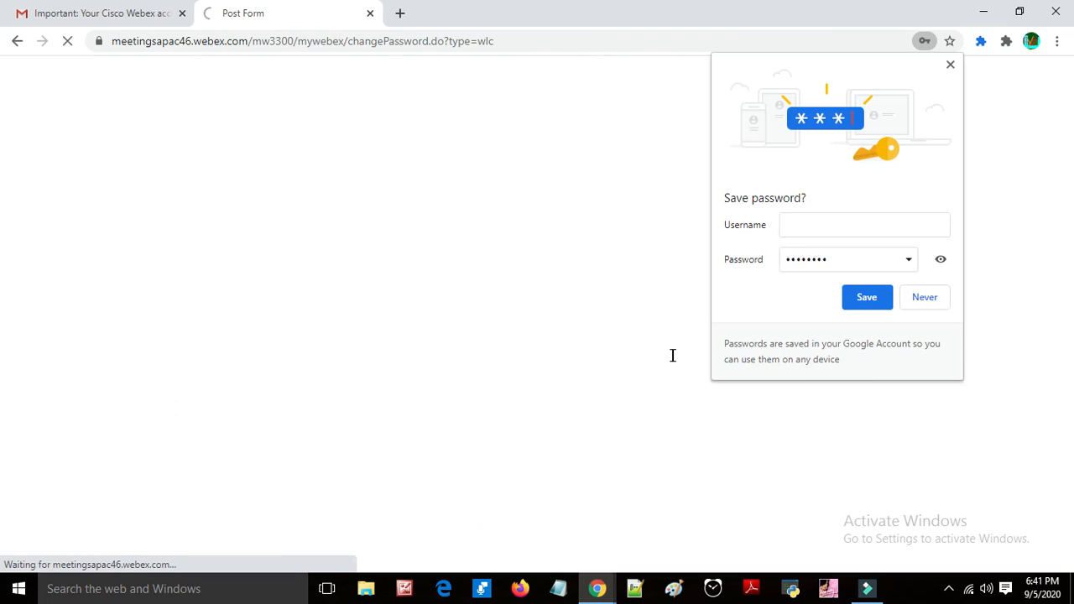
left_click(924, 298)
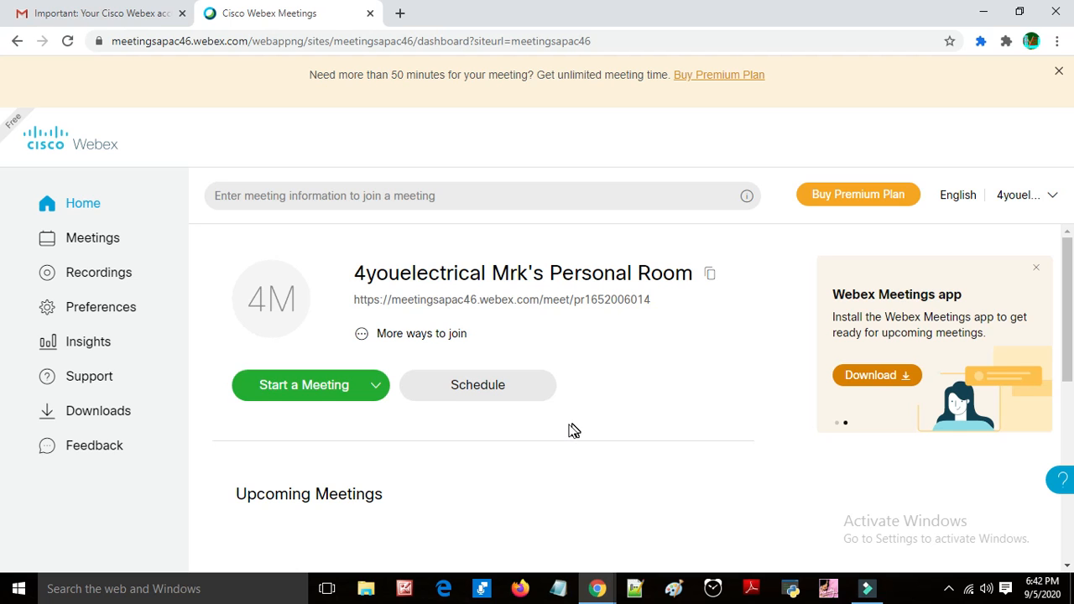
Step: Browse the Webex dashboard home page with the personal room and upcoming meetings
scroll(565, 428, "down", 2)
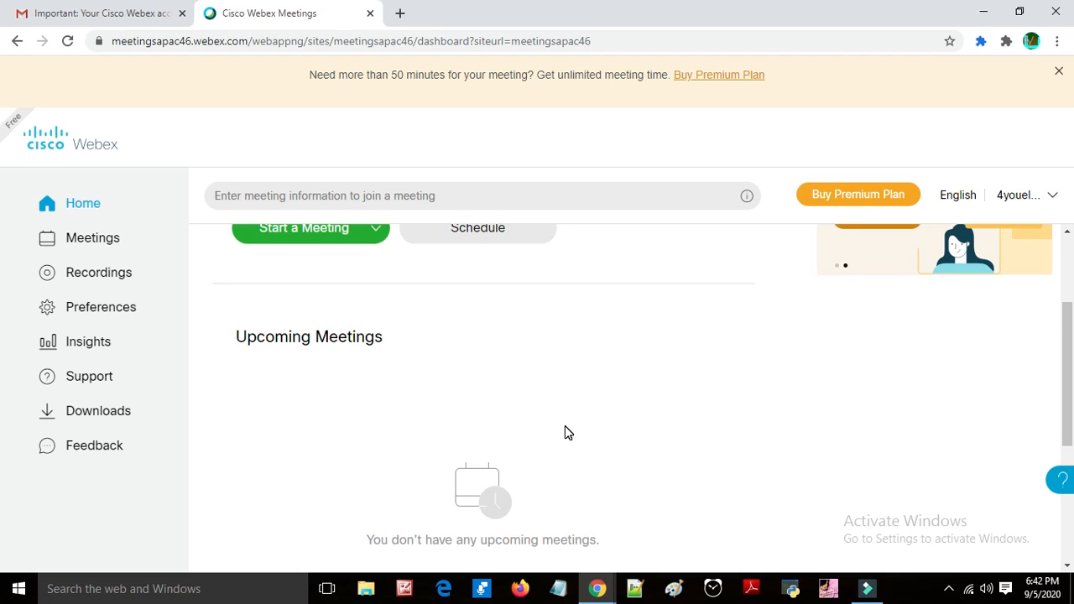
scroll(564, 426, "up", 2)
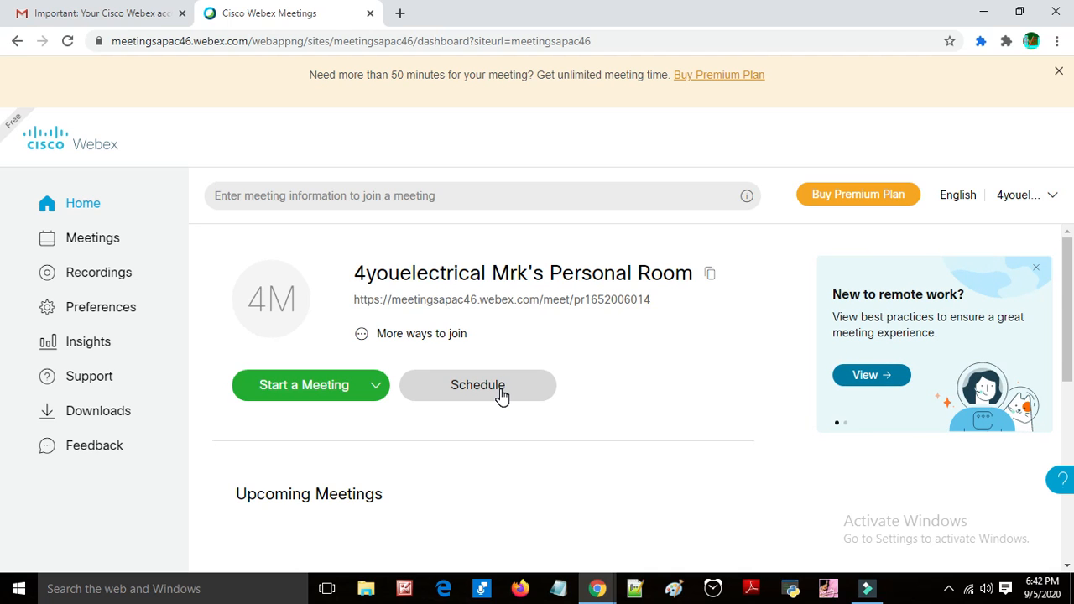
scroll(600, 385, "down", 5)
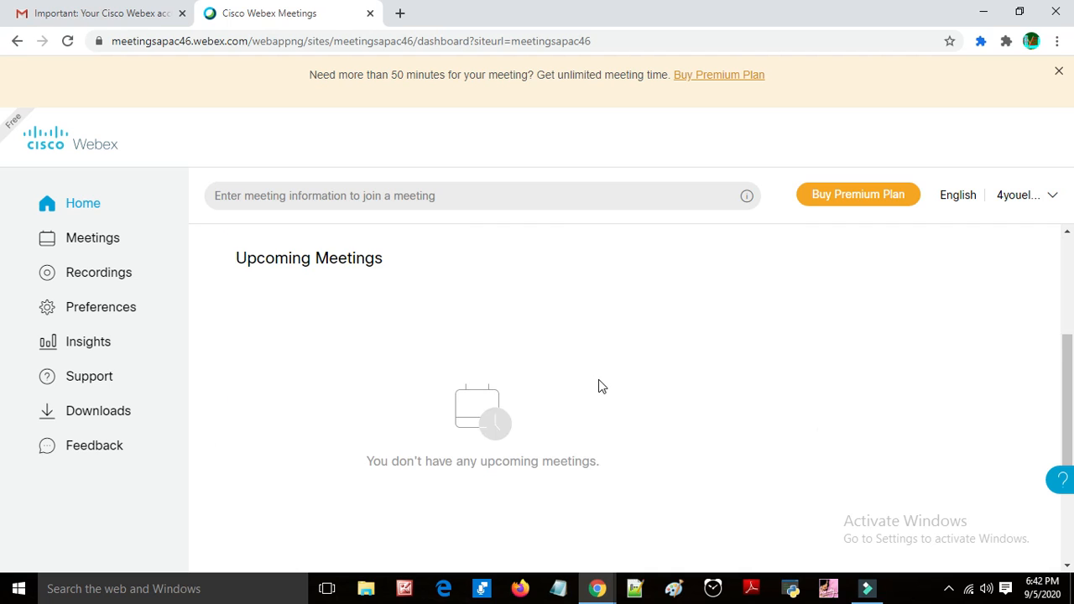
scroll(604, 384, "up", 3)
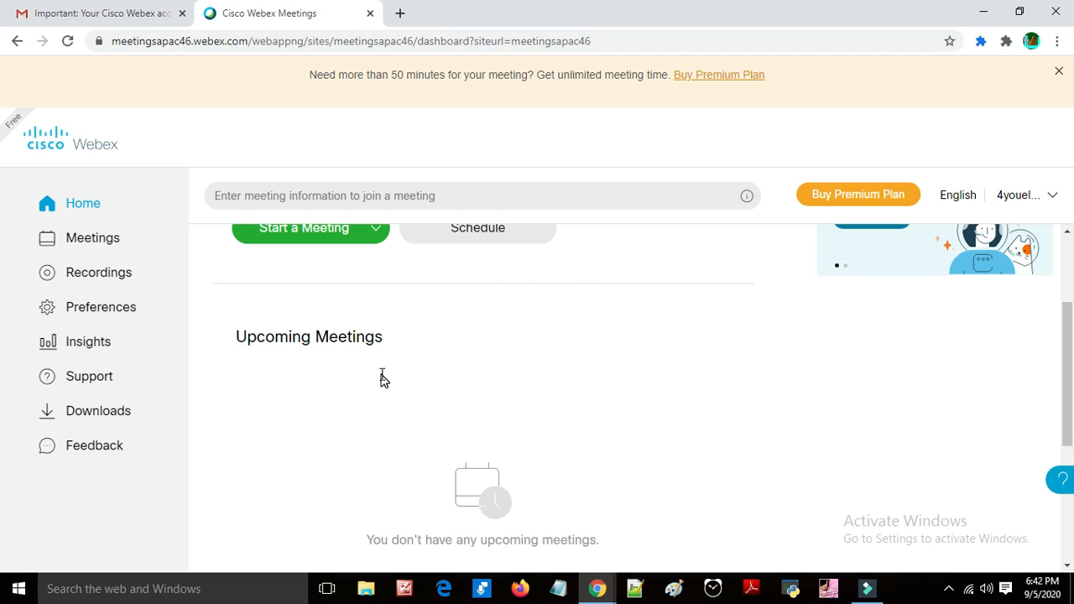
scroll(379, 378, "up", 2)
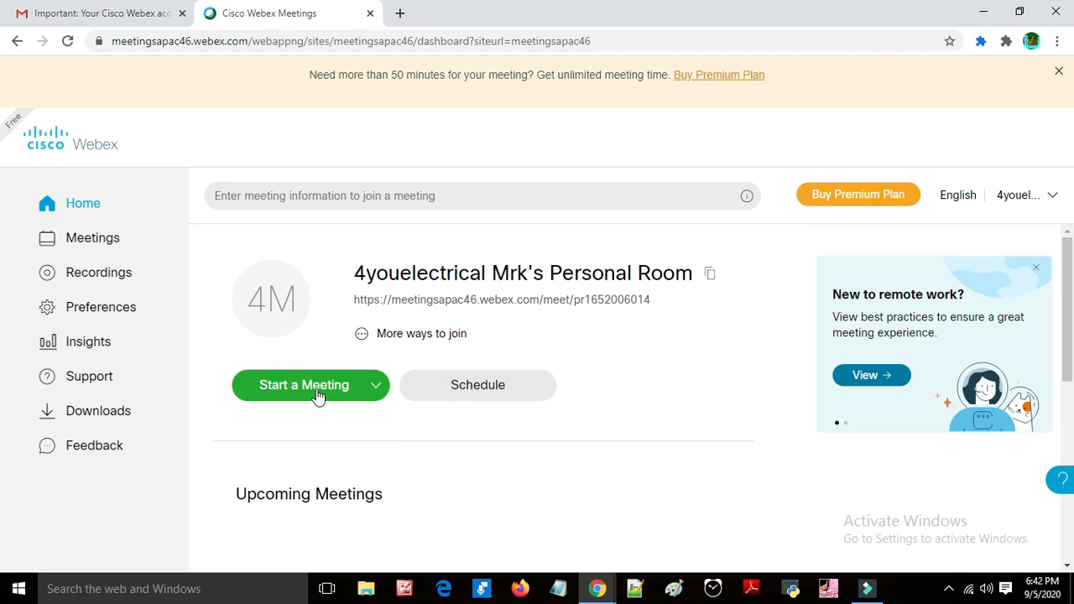
left_click(380, 395)
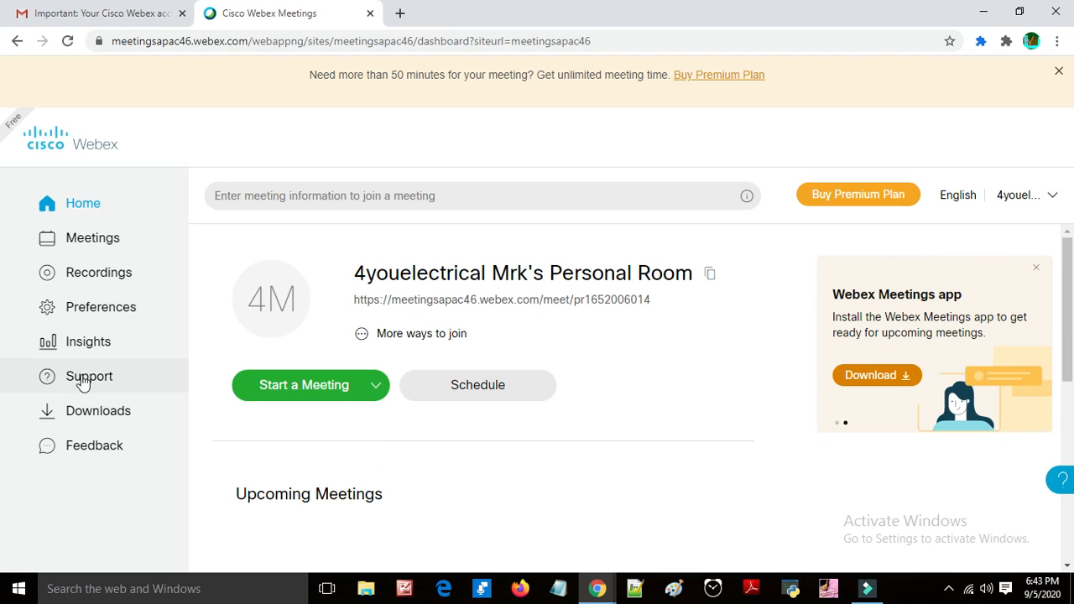
Step: Open the Downloads page and review the available desktop, productivity and mobile apps
left_click(92, 422)
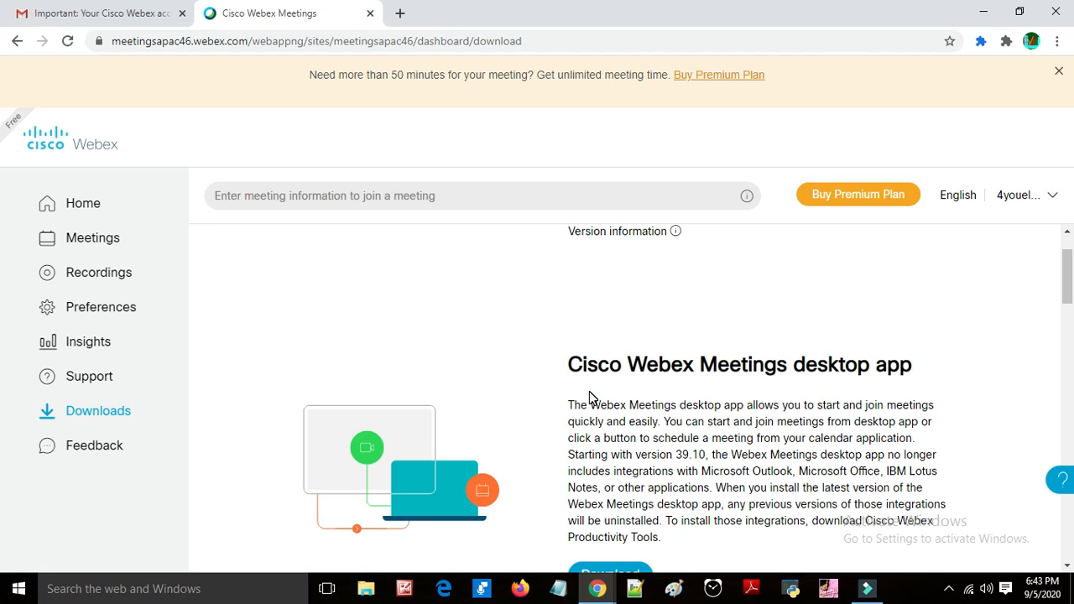
scroll(597, 470, "down", 6)
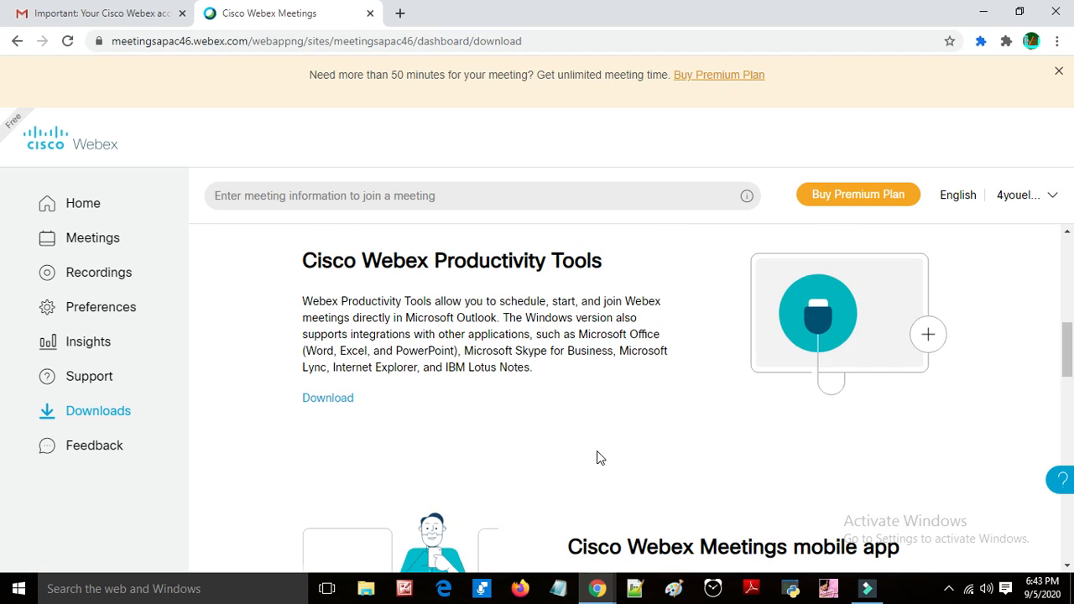
scroll(600, 458, "down", 2)
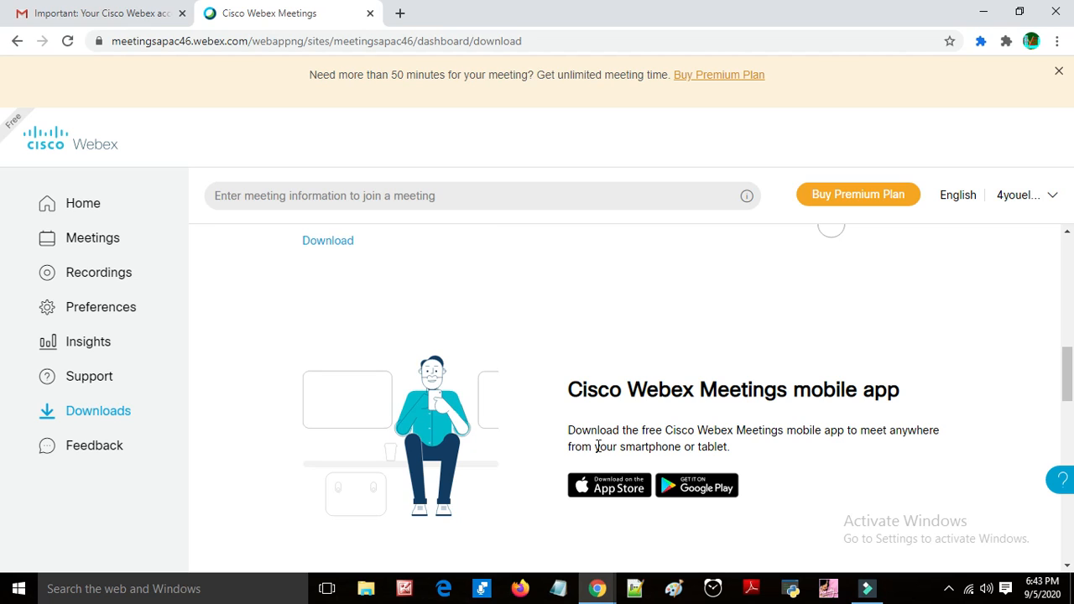
scroll(579, 419, "up", 2)
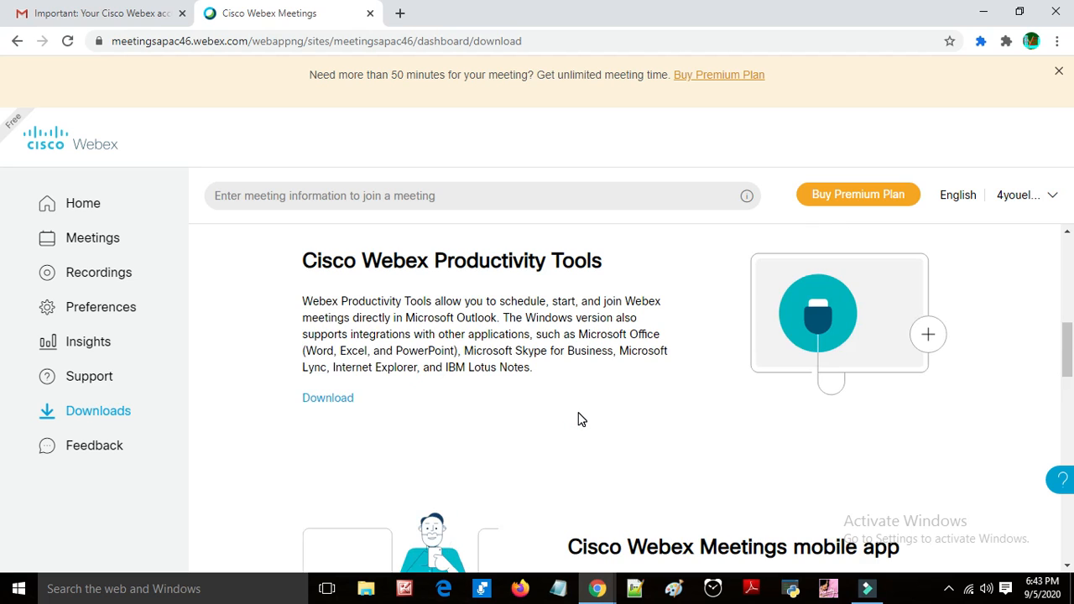
scroll(579, 420, "up", 2)
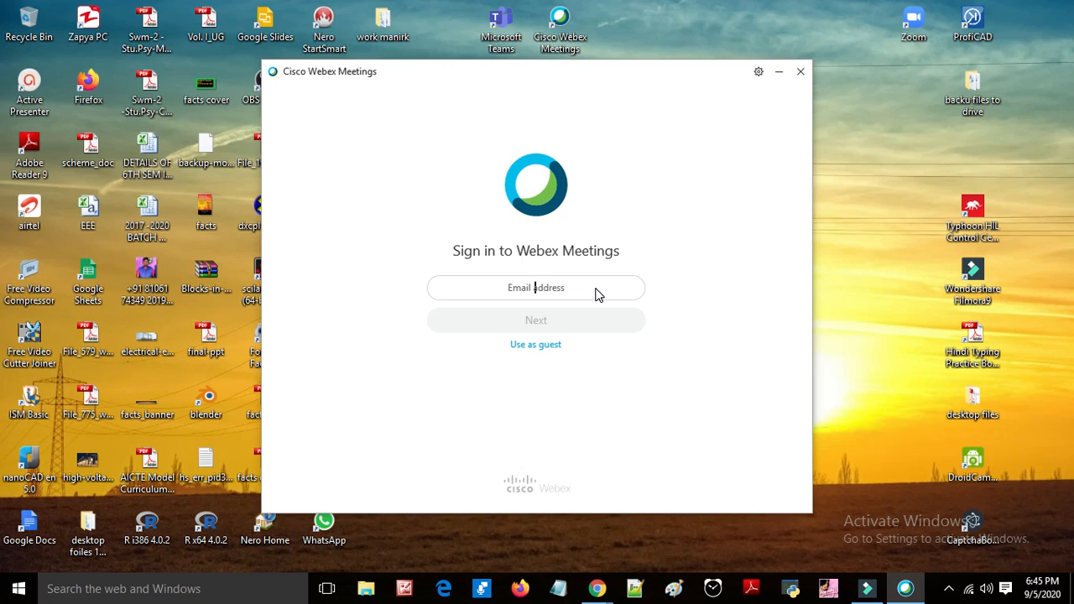
Step: Sign in to the Webex Meetings desktop app by entering the account's e-mail address
type("you")
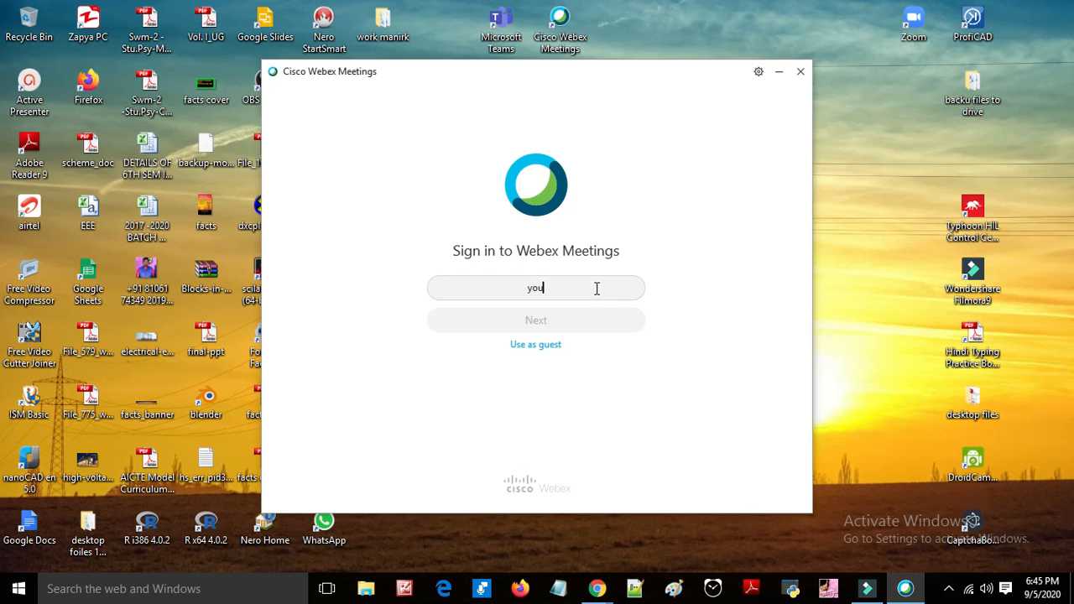
key("BackSpace")
key("BackSpace")
key("BackSpace")
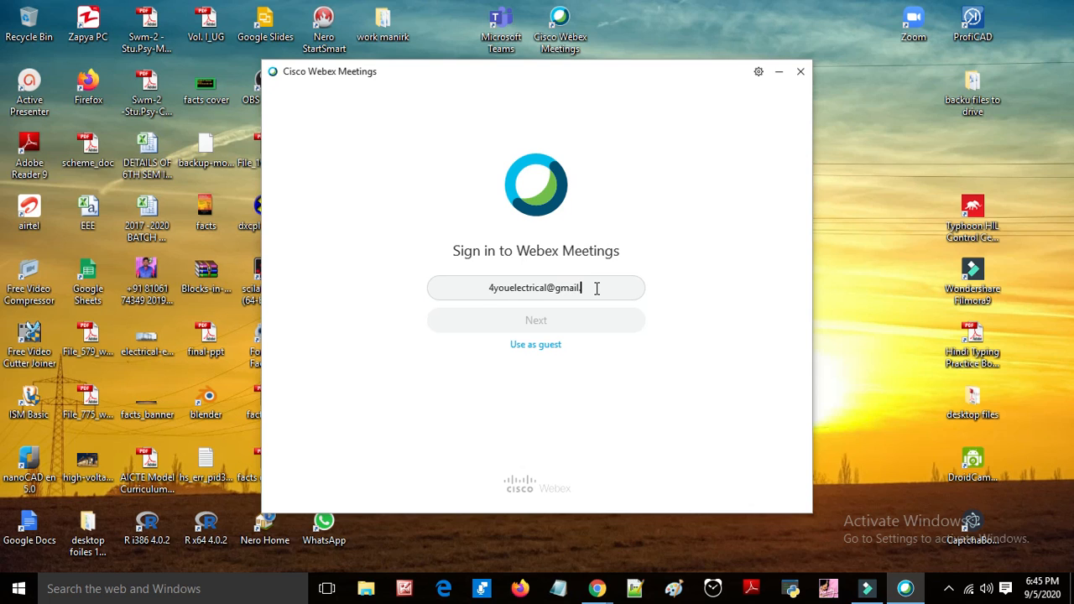
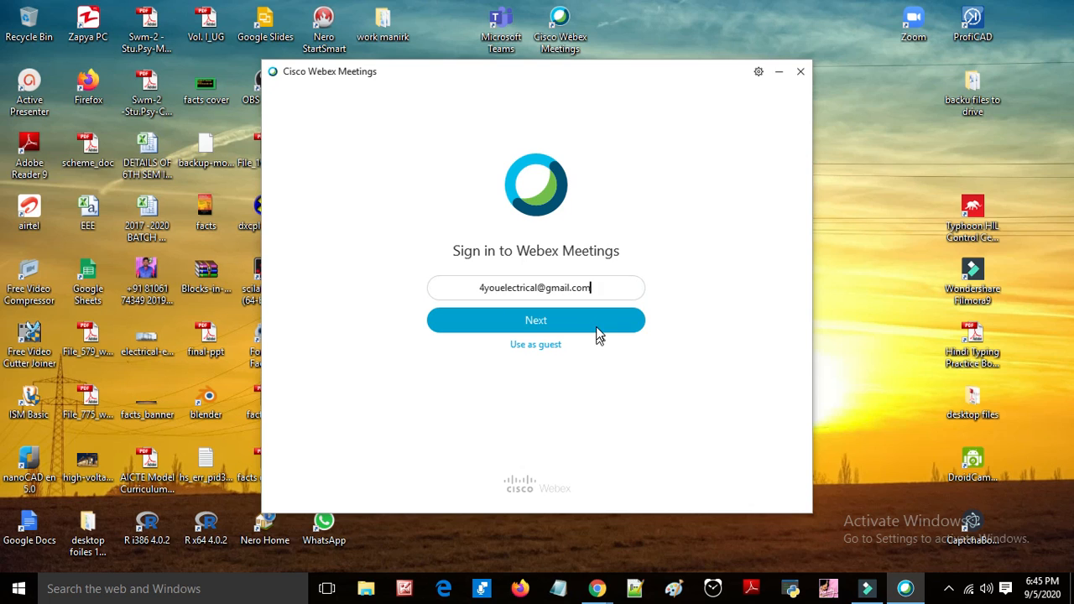
left_click(597, 333)
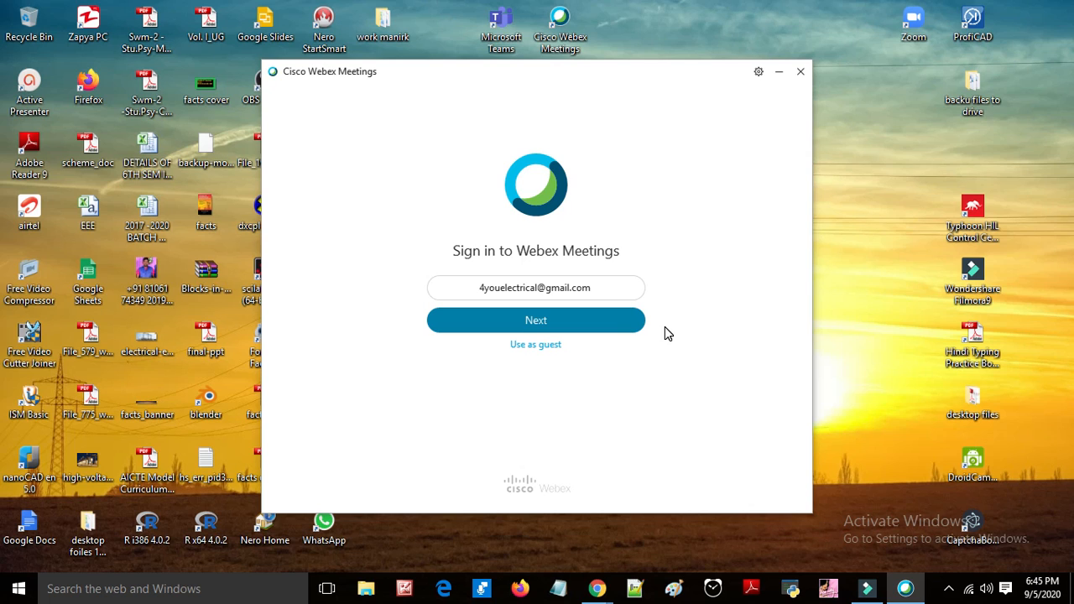
left_click(608, 323)
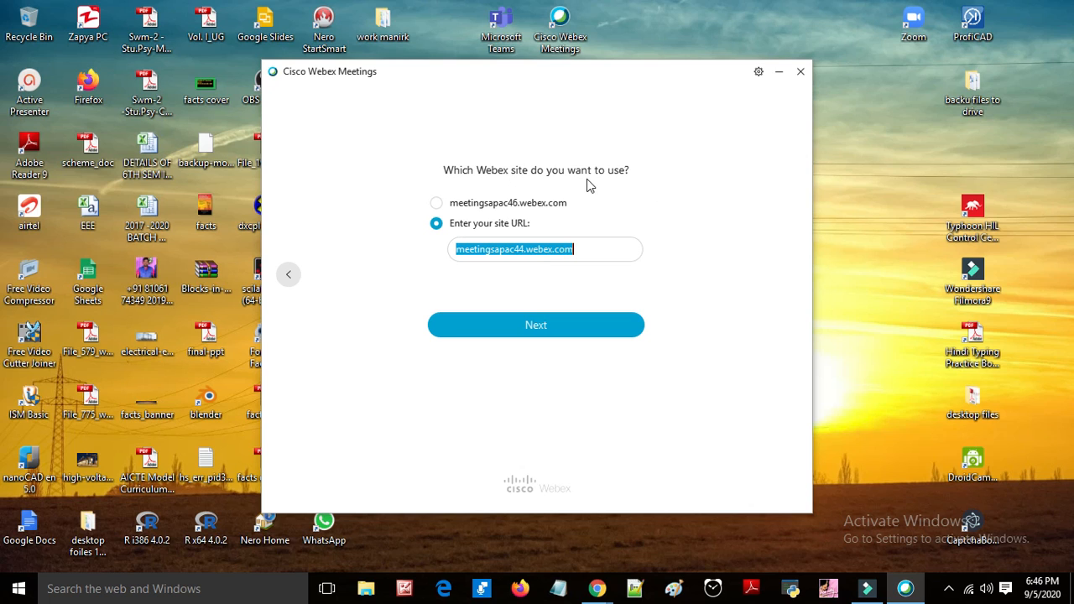
Step: Choose meetingsapac46.webex.com as the Webex site in the desktop app and continue
left_click(435, 206)
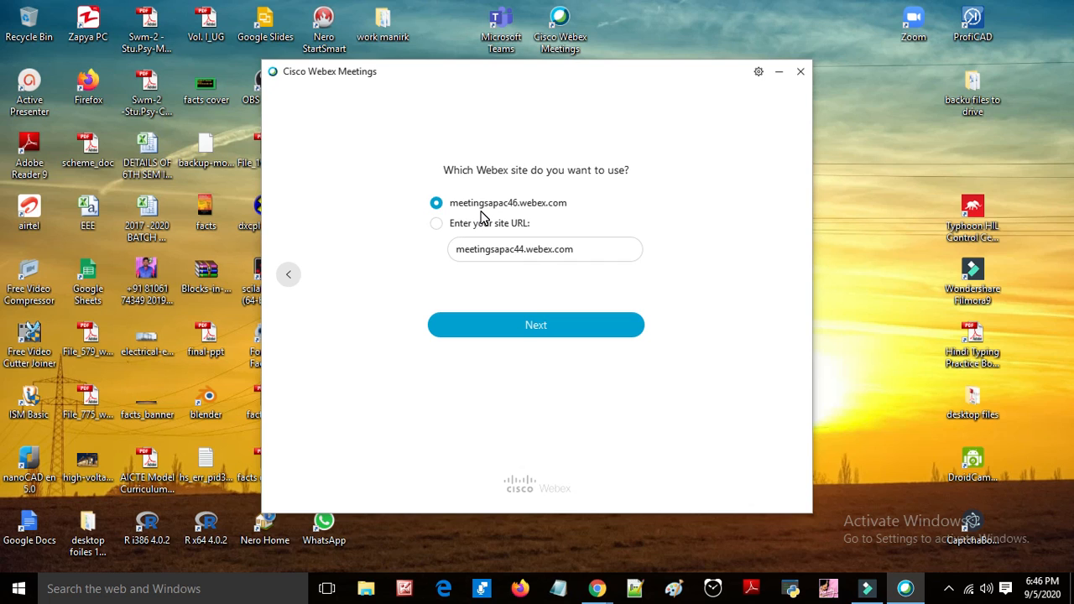
left_click(515, 333)
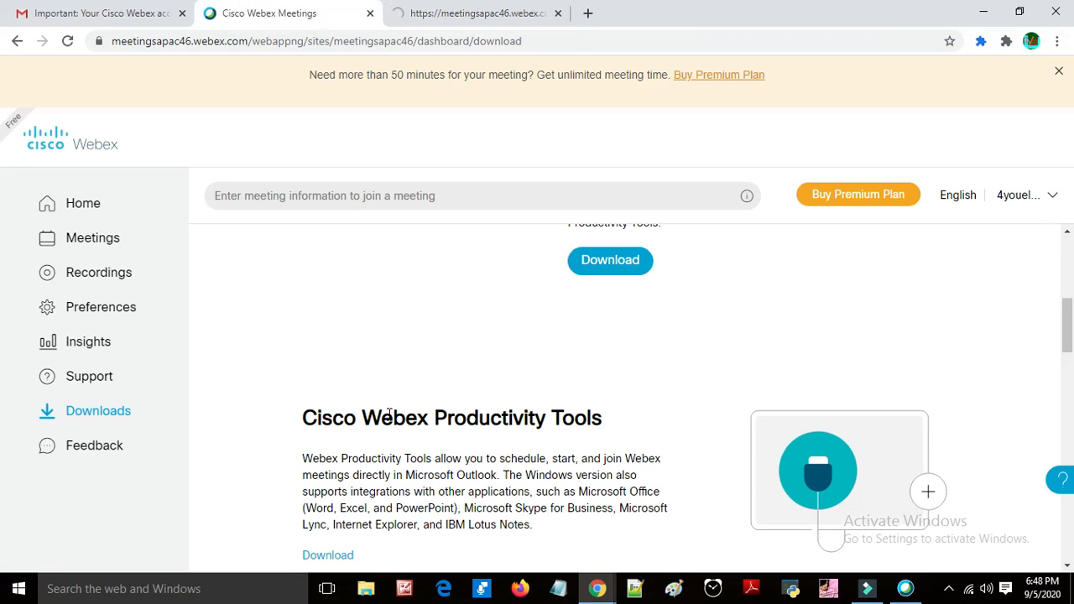
Step: Return to the Webex site tab and open the Meetings page
scroll(388, 412, "up", 3)
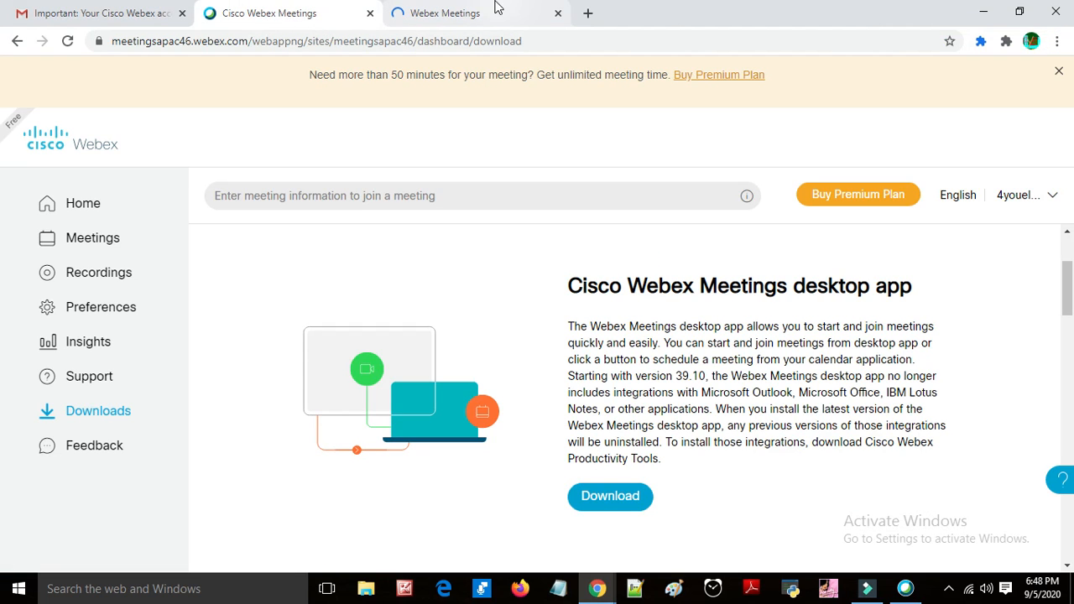
left_click(446, 10)
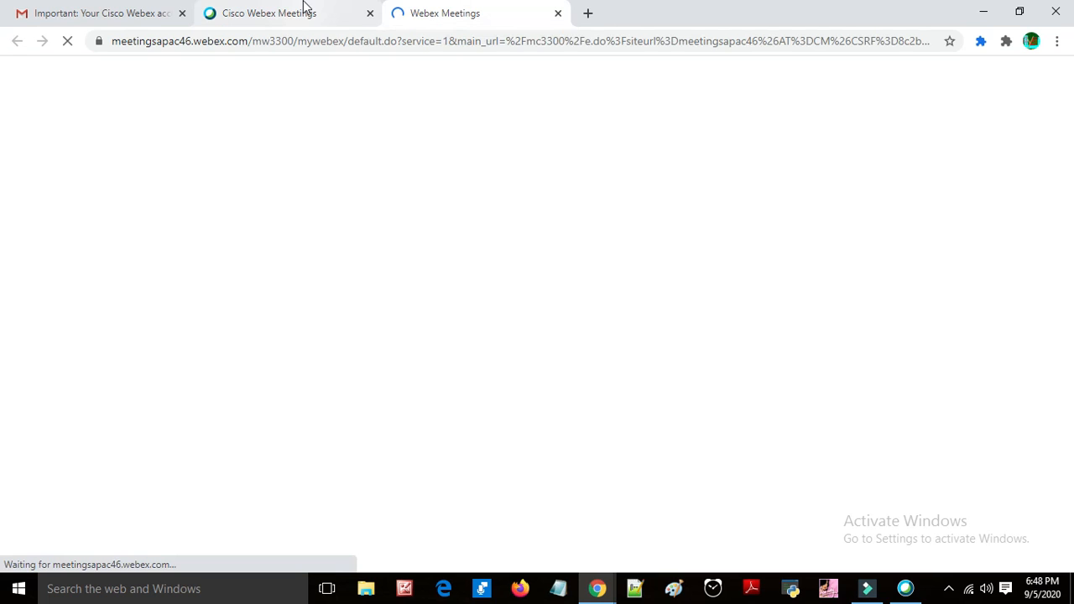
left_click(303, 10)
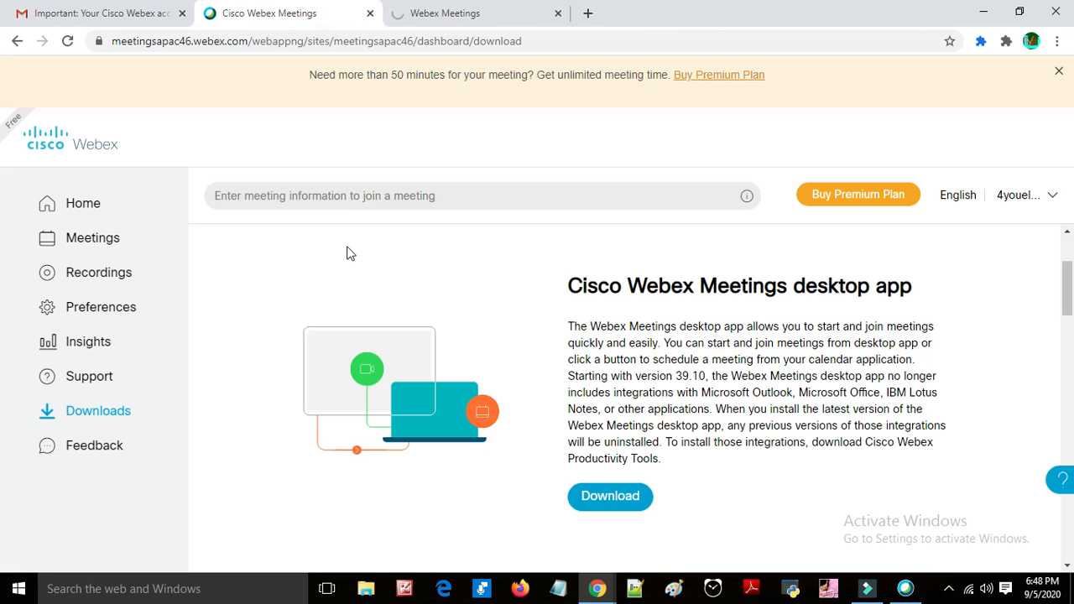
scroll(350, 253, "up", 1)
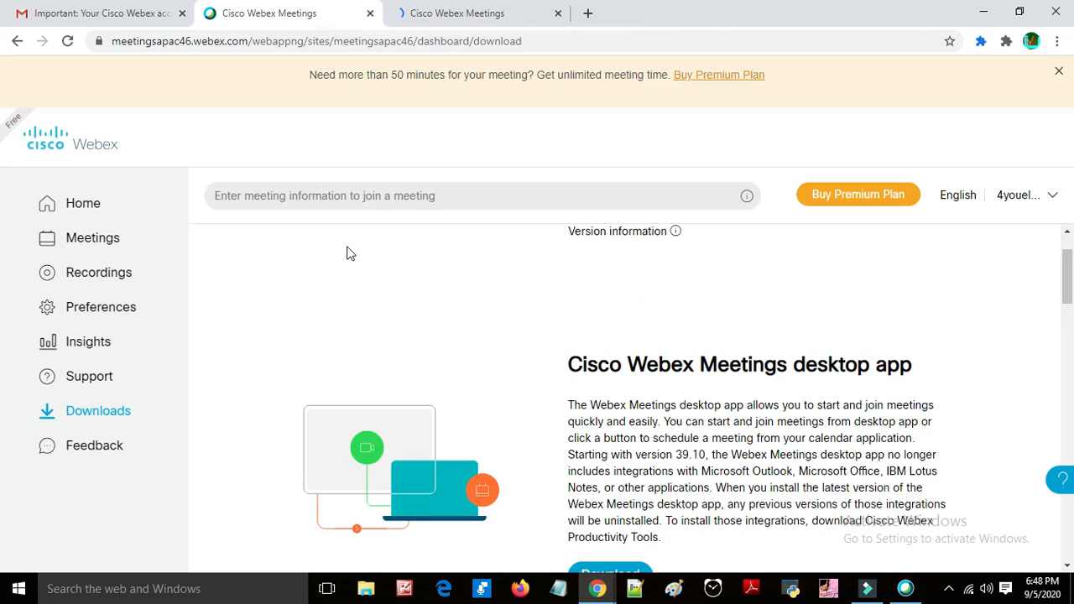
scroll(350, 254, "up", 1)
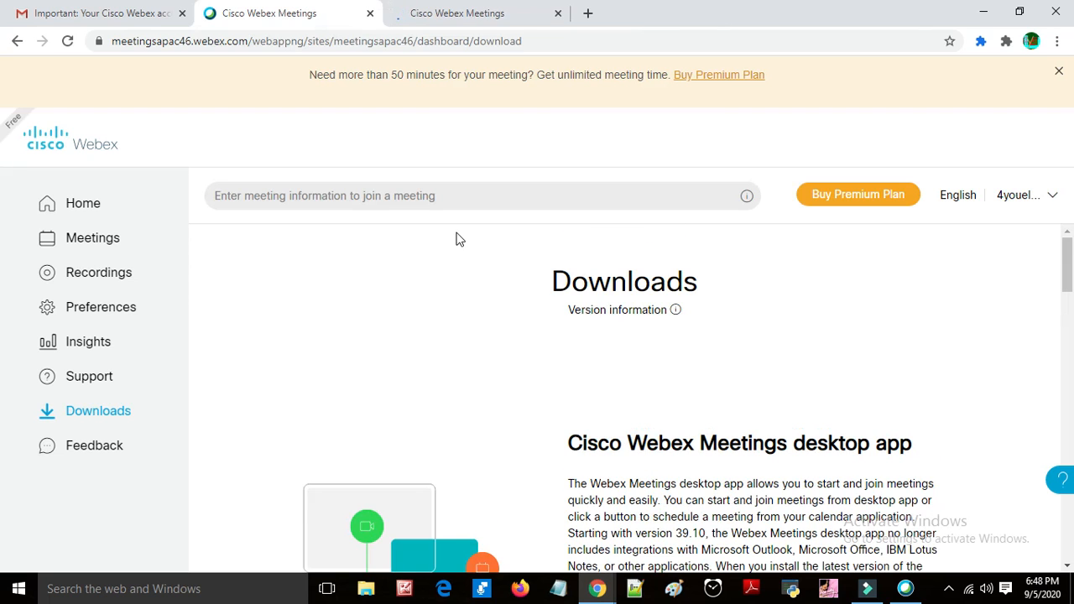
left_click(91, 237)
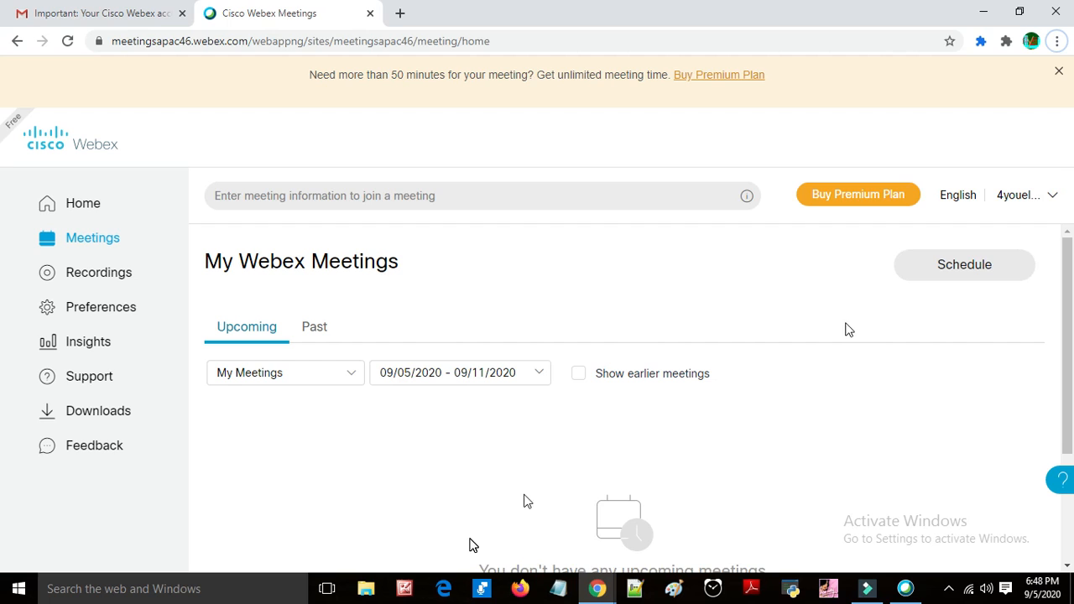
Step: Open the meeting scheduler to schedule a new meeting
left_click(970, 282)
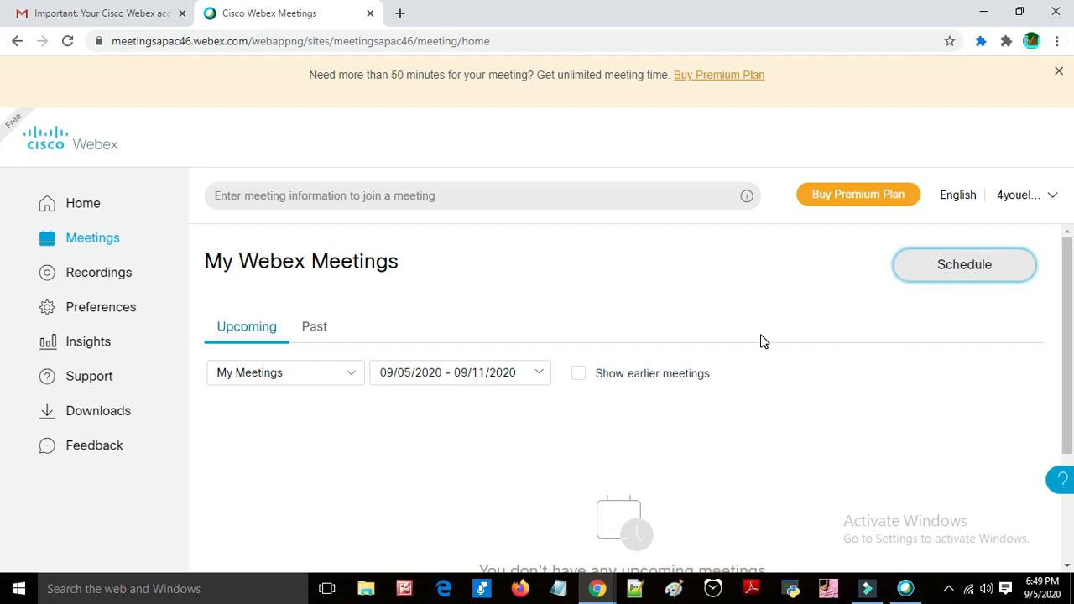
left_click(939, 266)
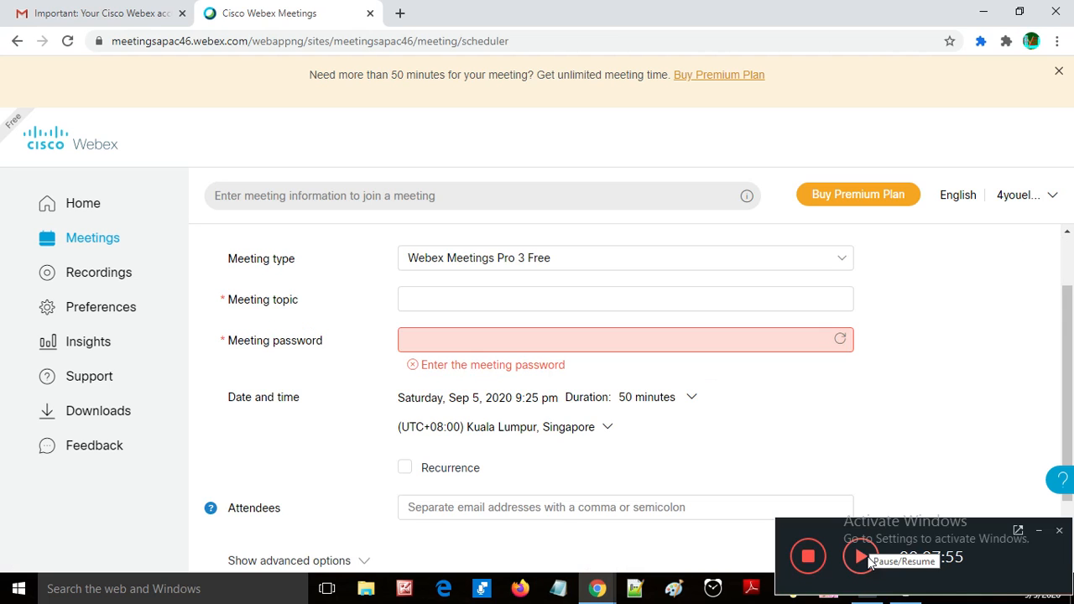
left_click(870, 565)
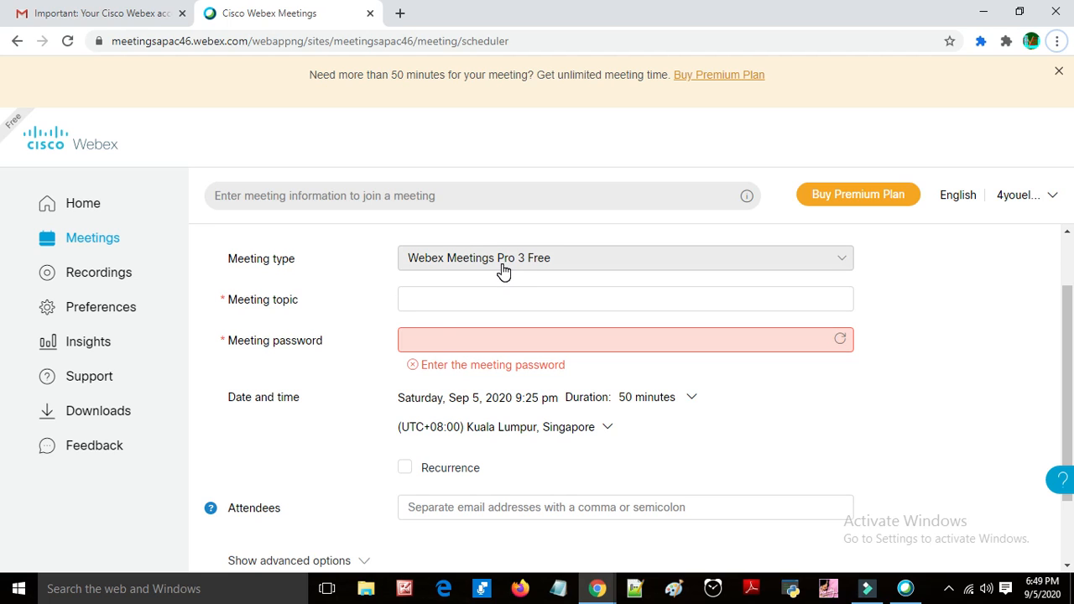
left_click(456, 307)
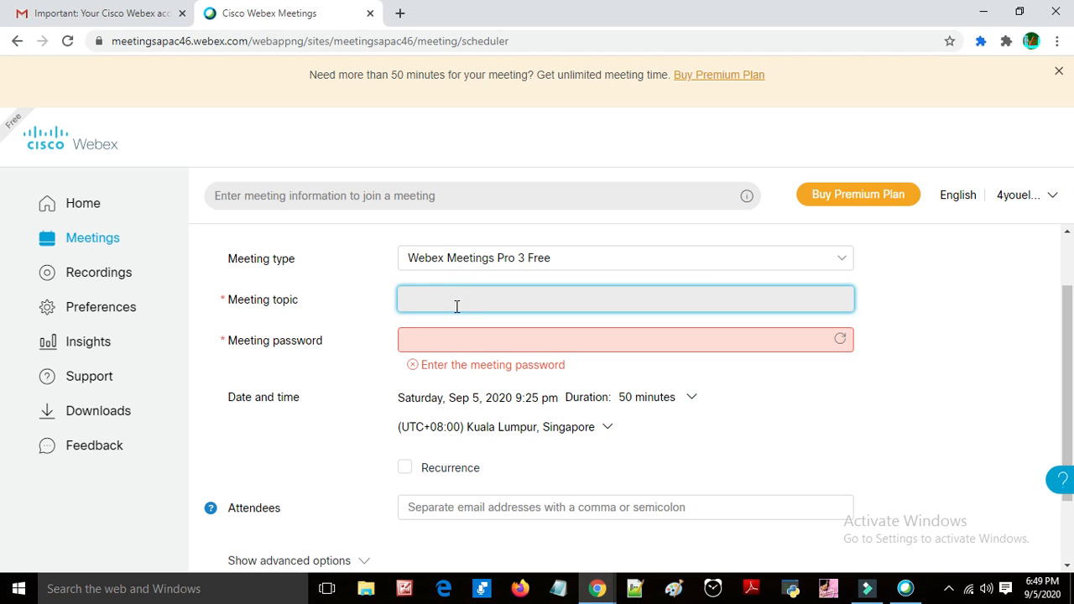
left_click(460, 350)
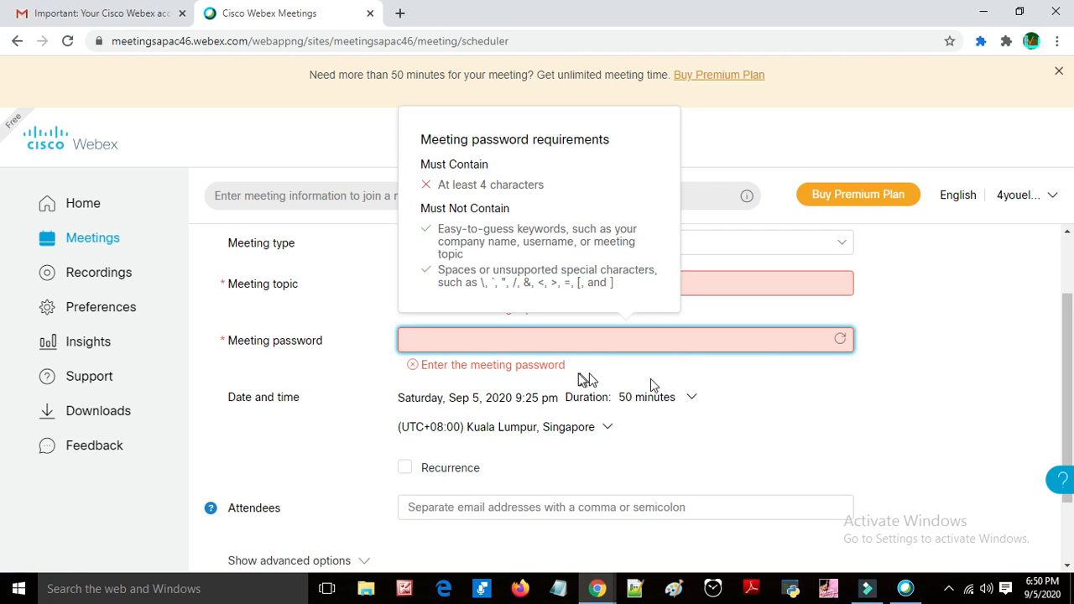
left_click(749, 399)
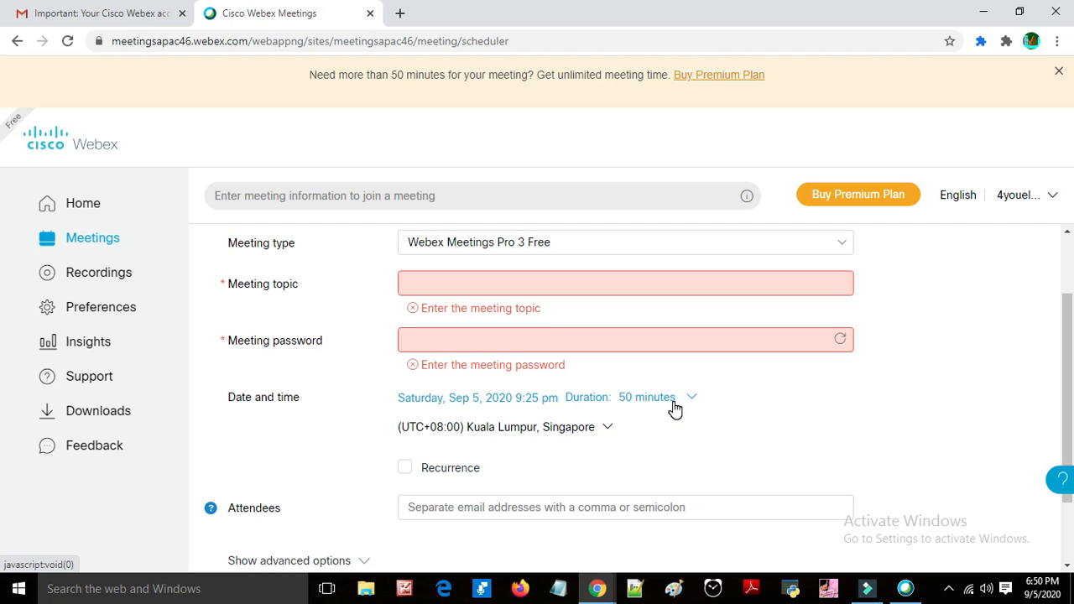
Step: Set the meeting time zone to (UTC+05:30) Chennai, Kolkata, Mumbai, New Delhi
left_click(602, 435)
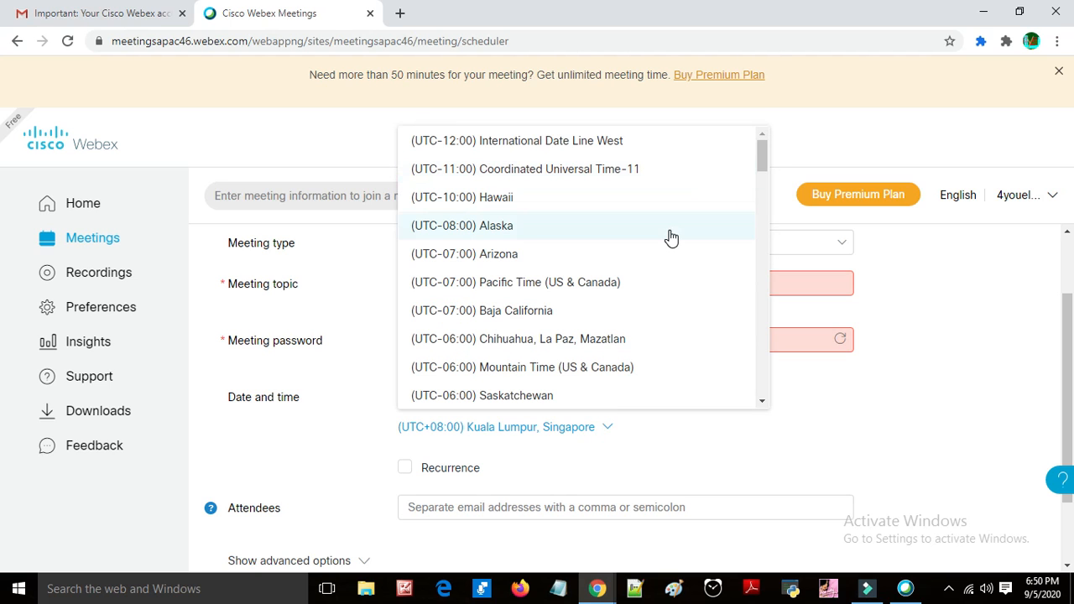
scroll(672, 239, "down", 2)
scroll(672, 238, "down", 20)
scroll(669, 239, "up", 5)
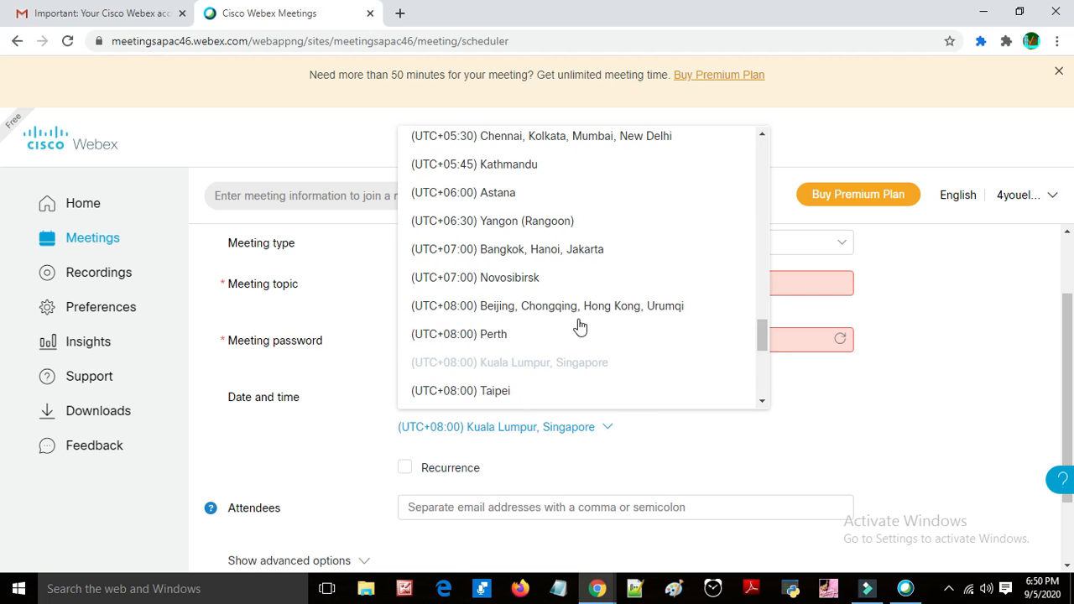
scroll(582, 303, "up", 2)
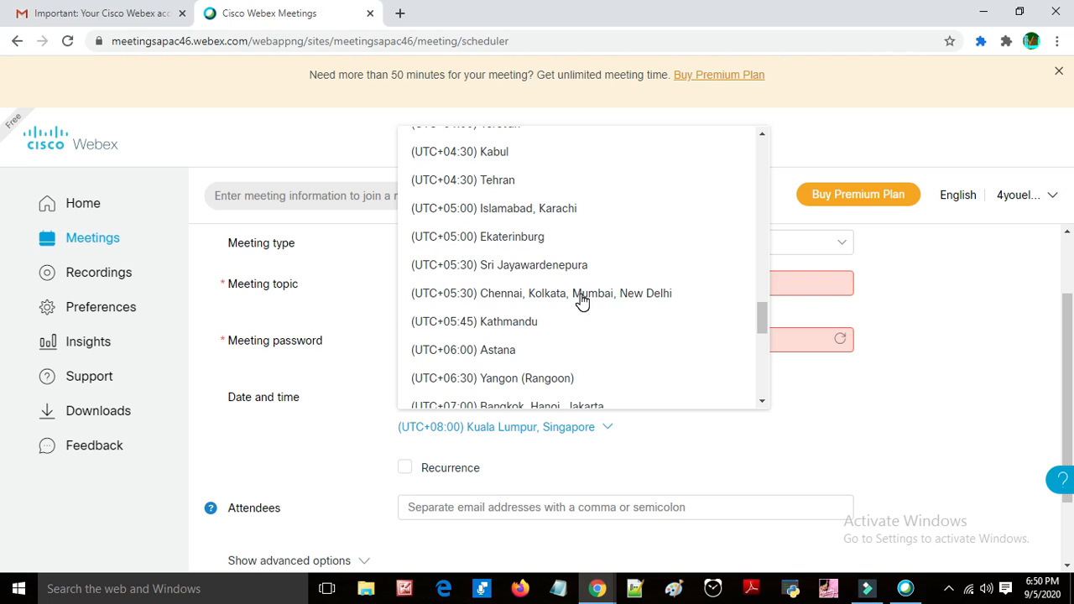
left_click(491, 293)
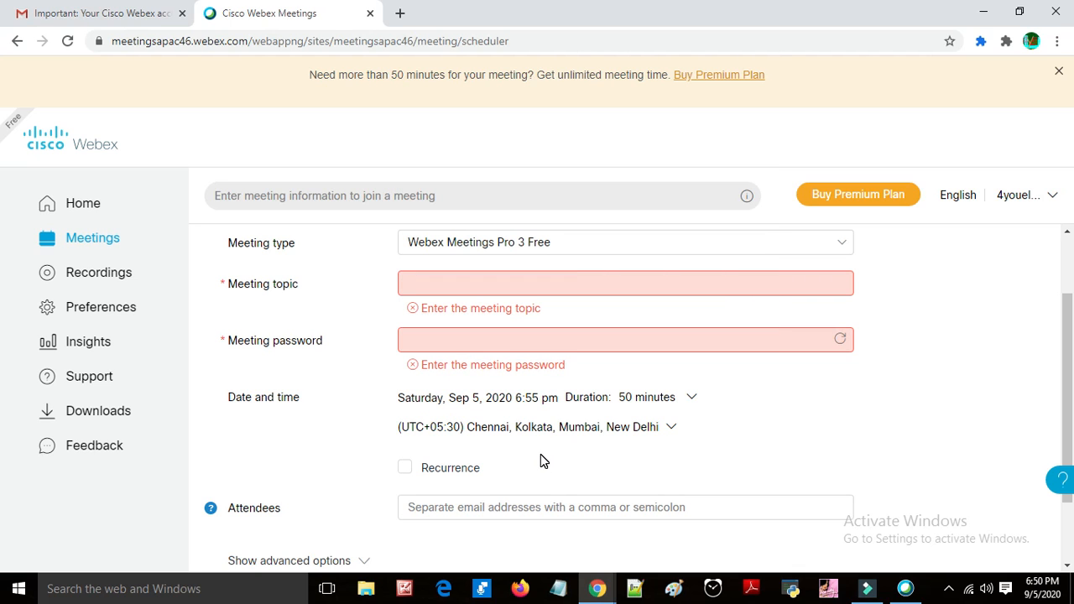
Step: Enter Demo as the meeting topic
left_click(554, 291)
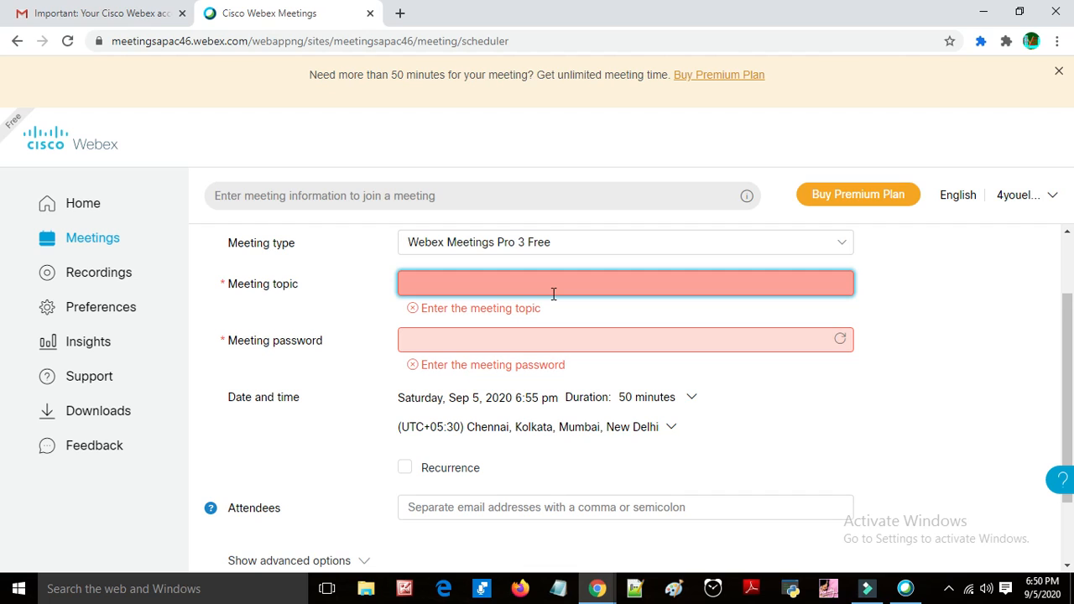
type("001")
key("BackSpace")
key("BackSpace")
key("BackSpace")
type("Demo")
Step: Fill in a meeting password in the meeting password field
left_click(514, 350)
type("000")
key("BackSpace")
key("BackSpace")
key("BackSpace")
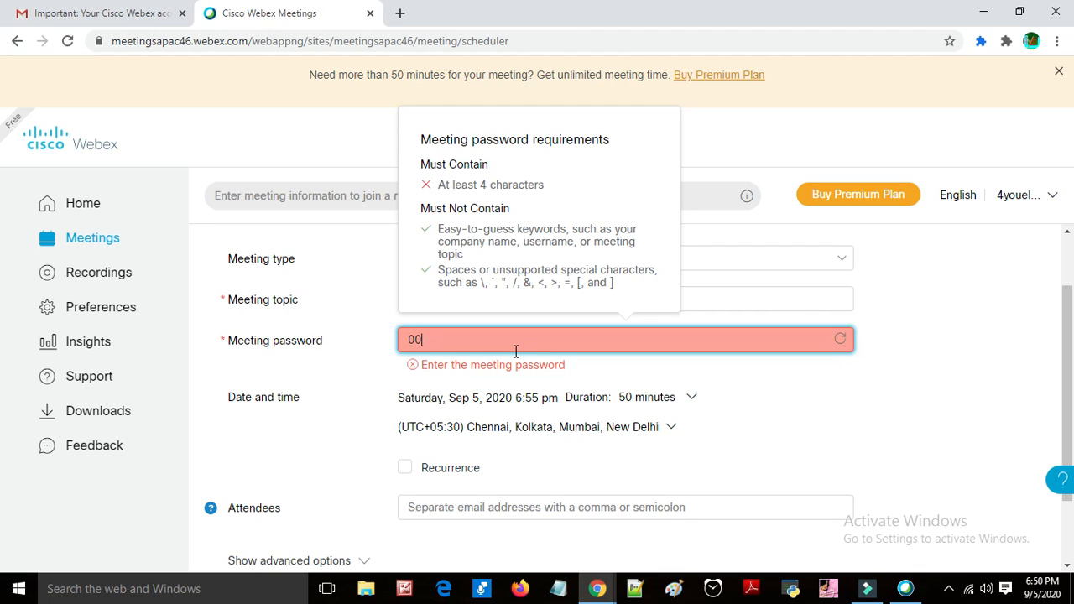
type("DeMO &001")
type("&")
left_click(867, 403)
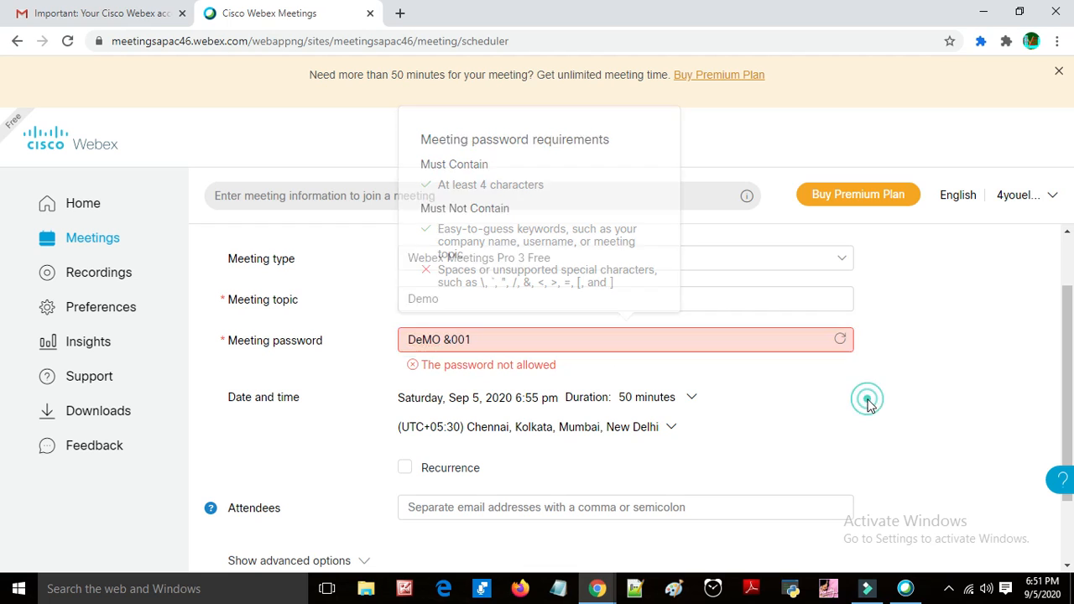
Step: Remove the disallowed space and & characters from the meeting password
left_click(454, 340)
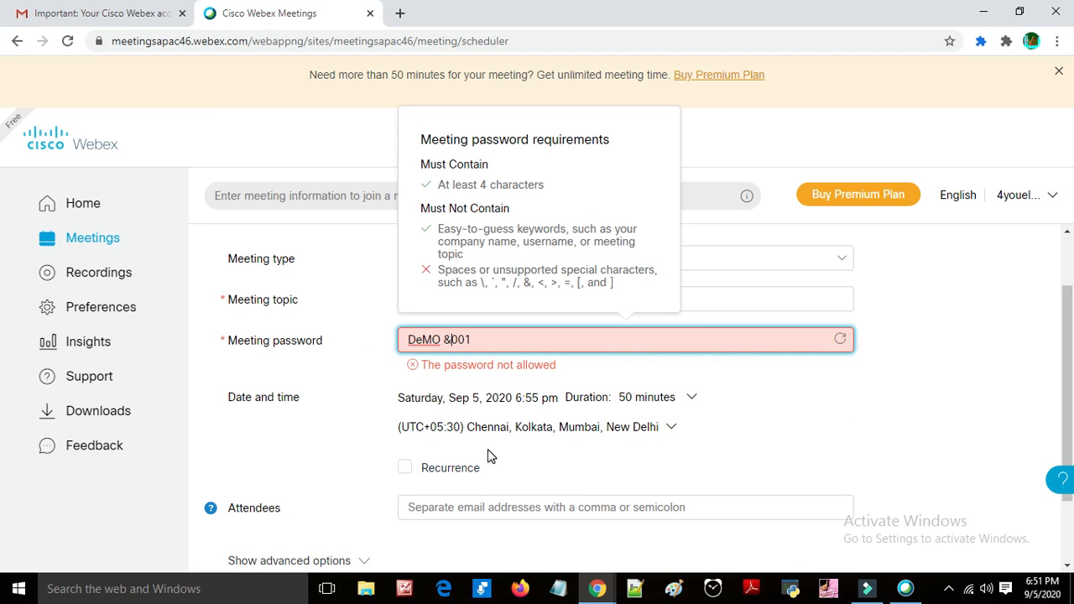
key("BackSpace")
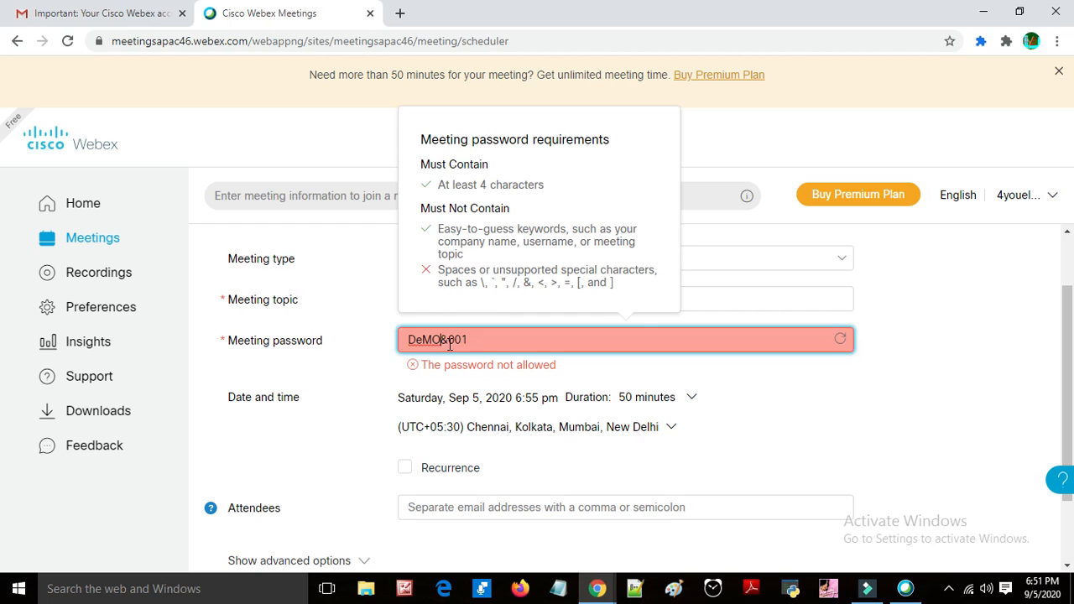
key("Left")
key("Right")
key("BackSpace")
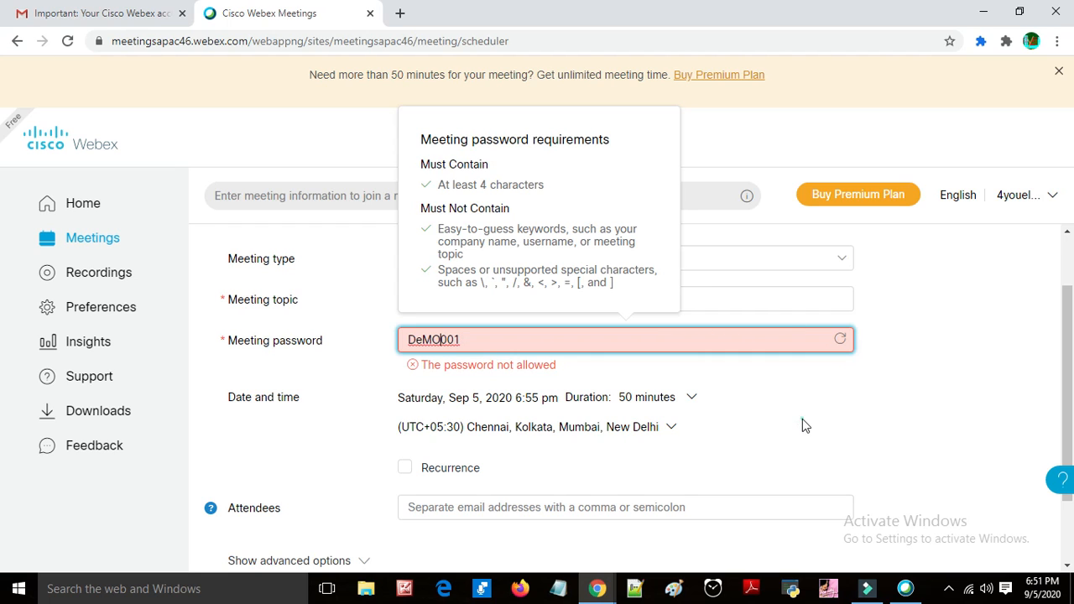
left_click(802, 420)
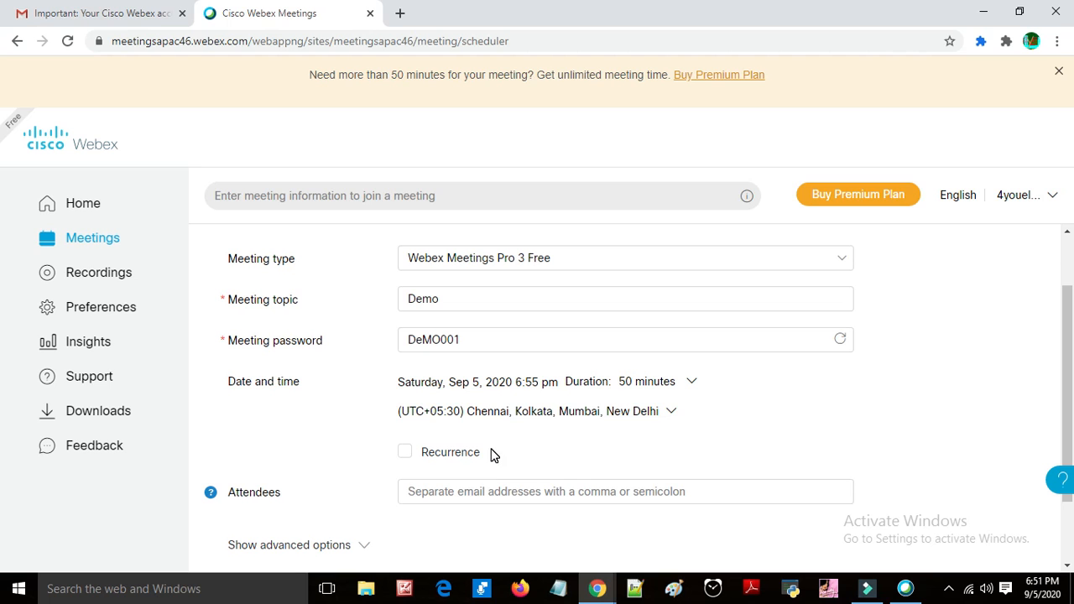
scroll(493, 454, "down", 2)
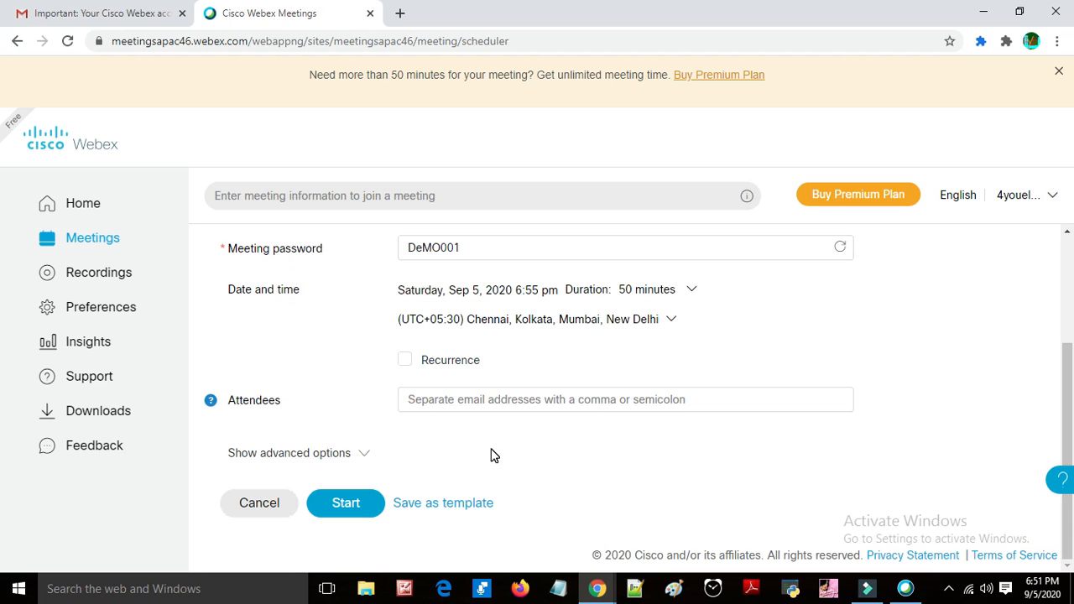
scroll(493, 454, "up", 1)
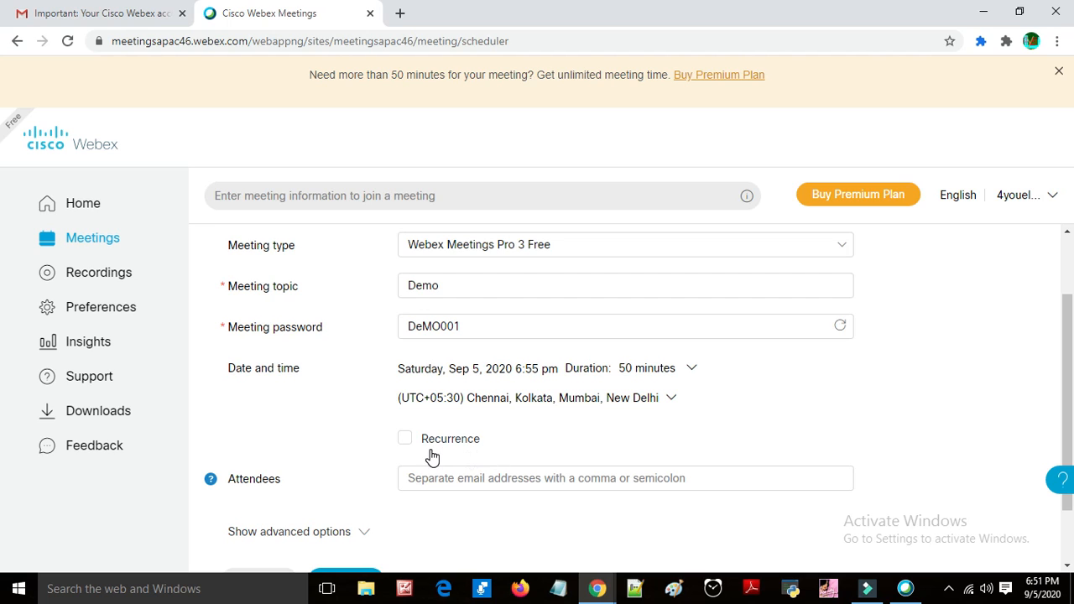
left_click(400, 442)
left_click(406, 441)
scroll(662, 413, "down", 2)
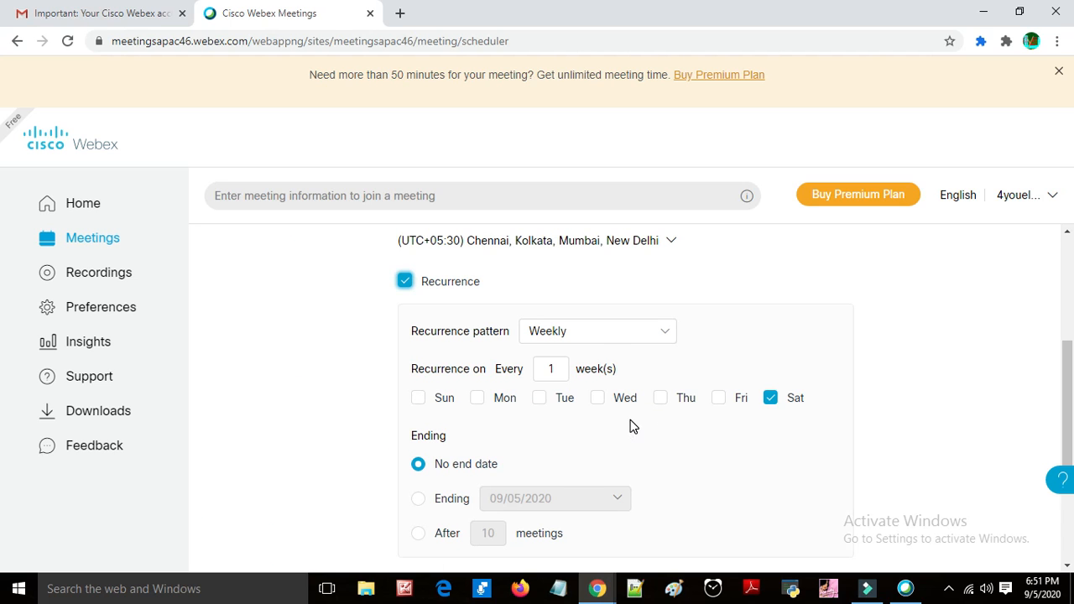
scroll(632, 426, "down", 1)
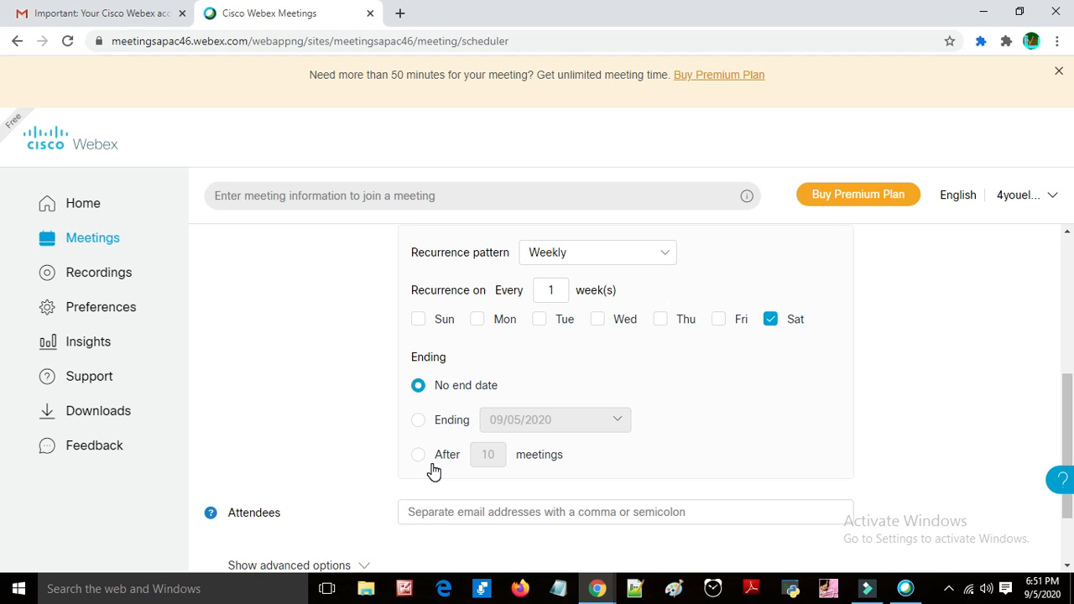
scroll(436, 452, "up", 2)
left_click(665, 411)
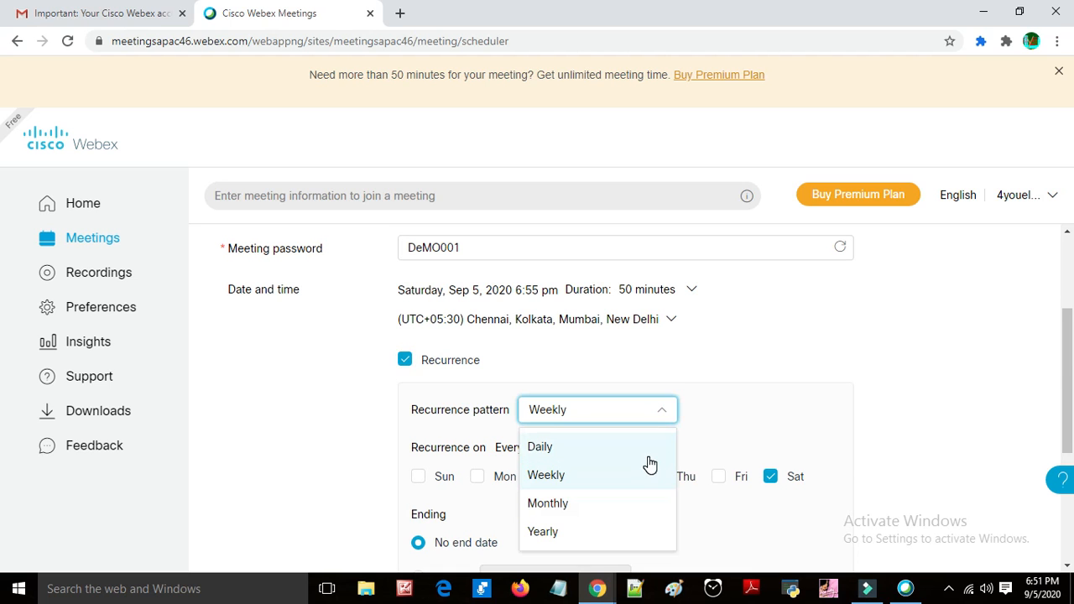
left_click(878, 340)
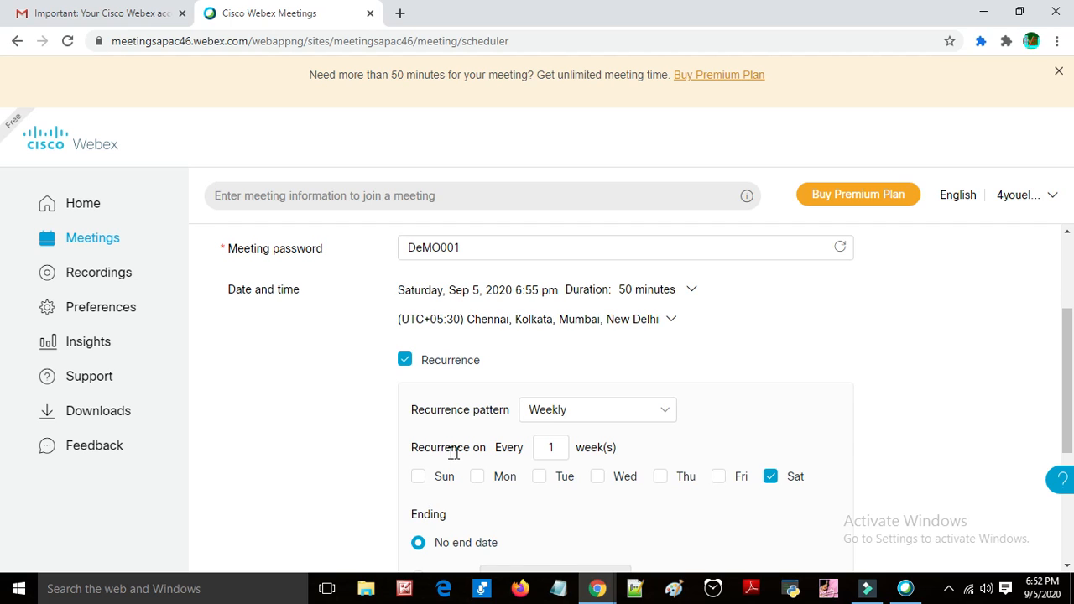
left_click(558, 448)
left_click(311, 412)
left_click(410, 361)
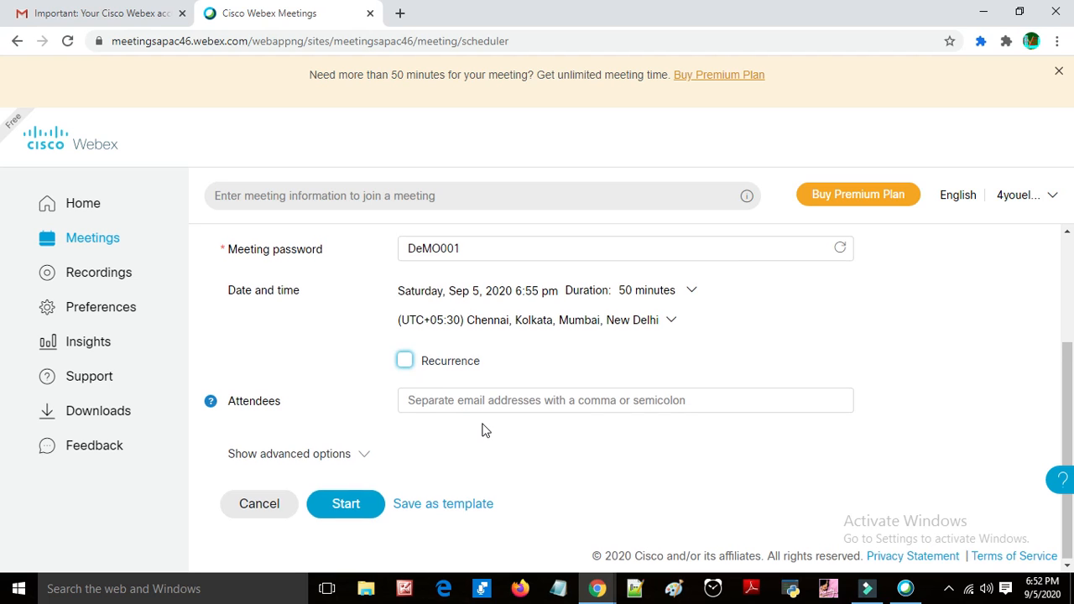
Step: Start the scheduled Demo meeting and allow it to open in the Cisco Webex Meeting app
scroll(483, 429, "up", 2)
scroll(483, 430, "down", 1)
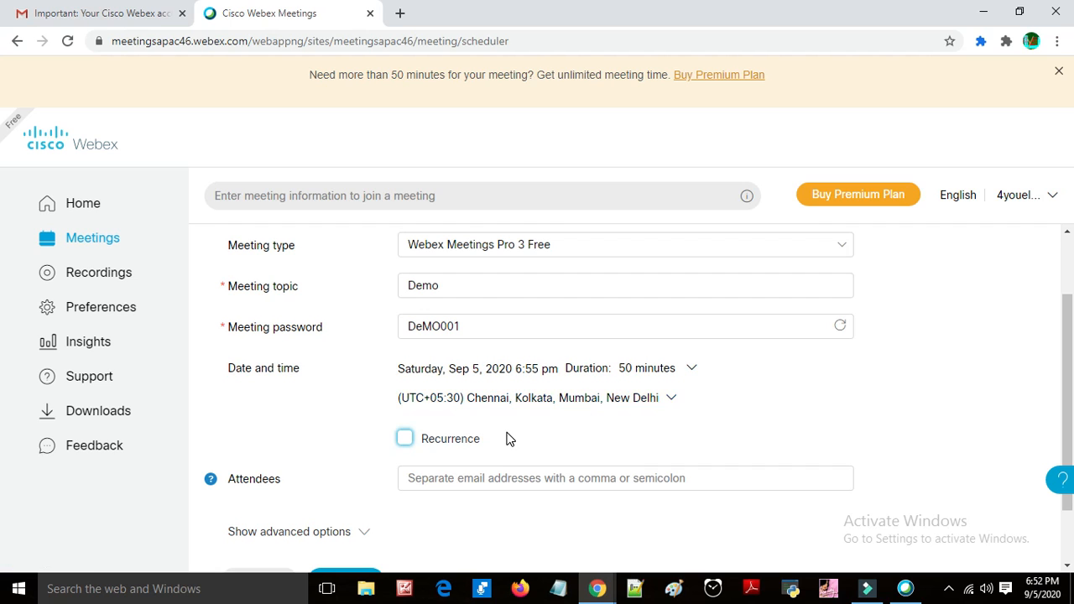
scroll(330, 536, "down", 1)
left_click(328, 507)
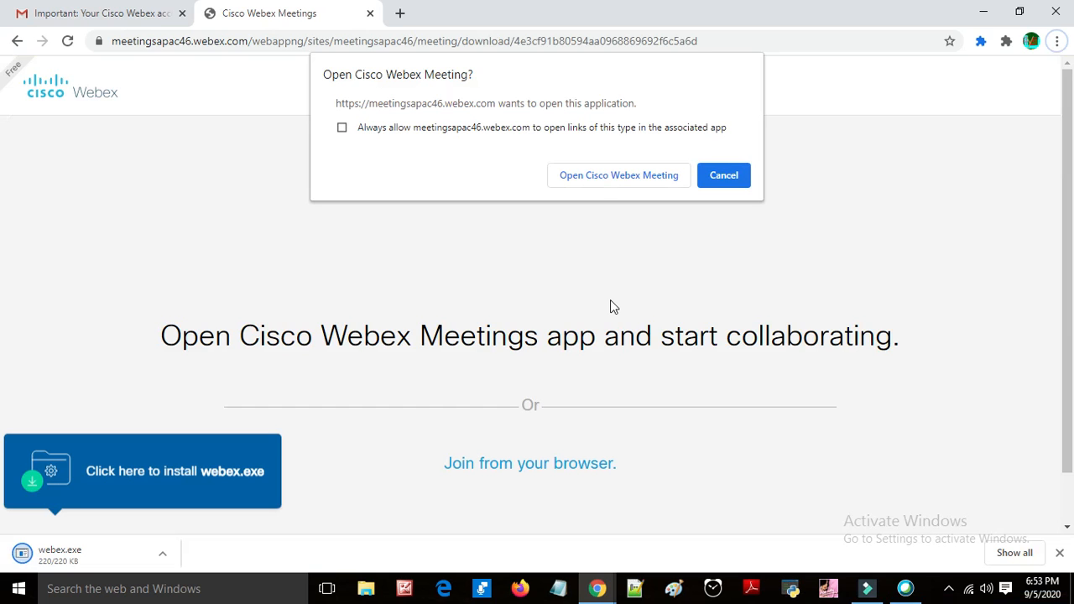
left_click(610, 174)
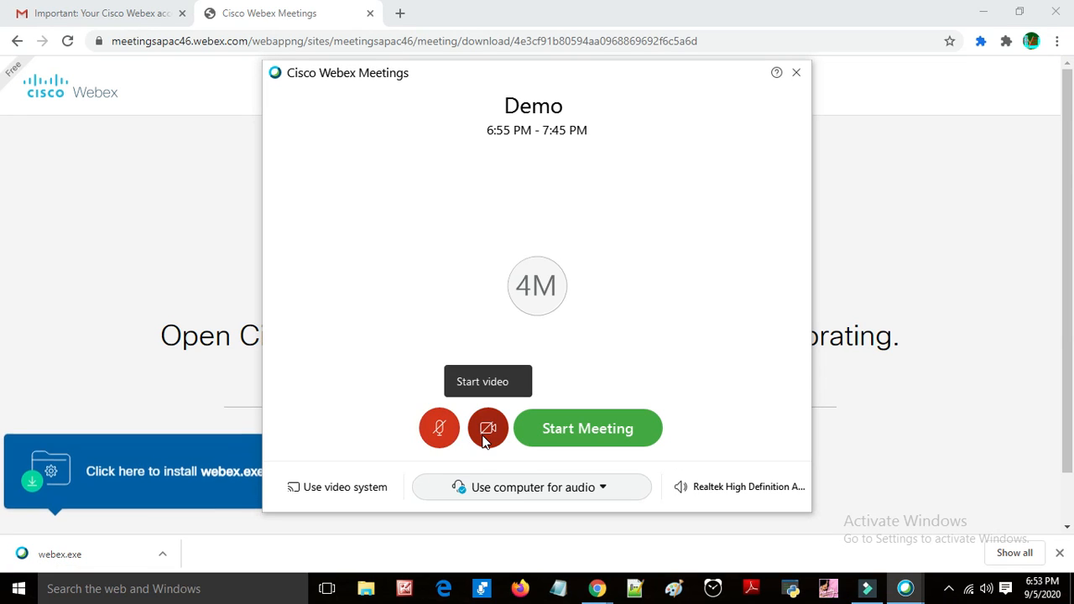
Step: Start the Demo meeting using computer audio
left_click(602, 489)
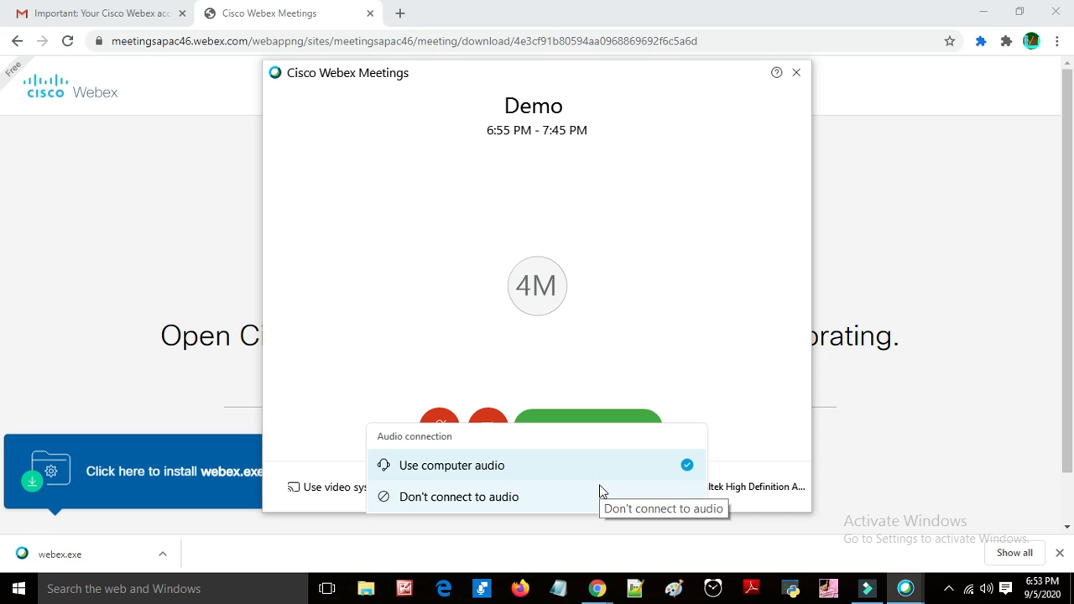
left_click(652, 309)
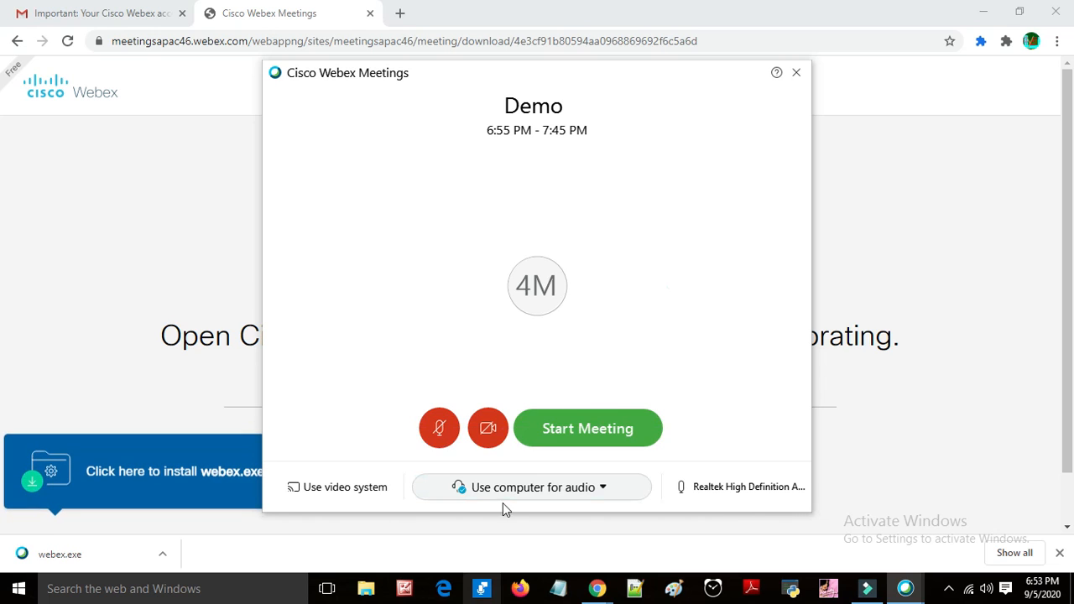
left_click(627, 431)
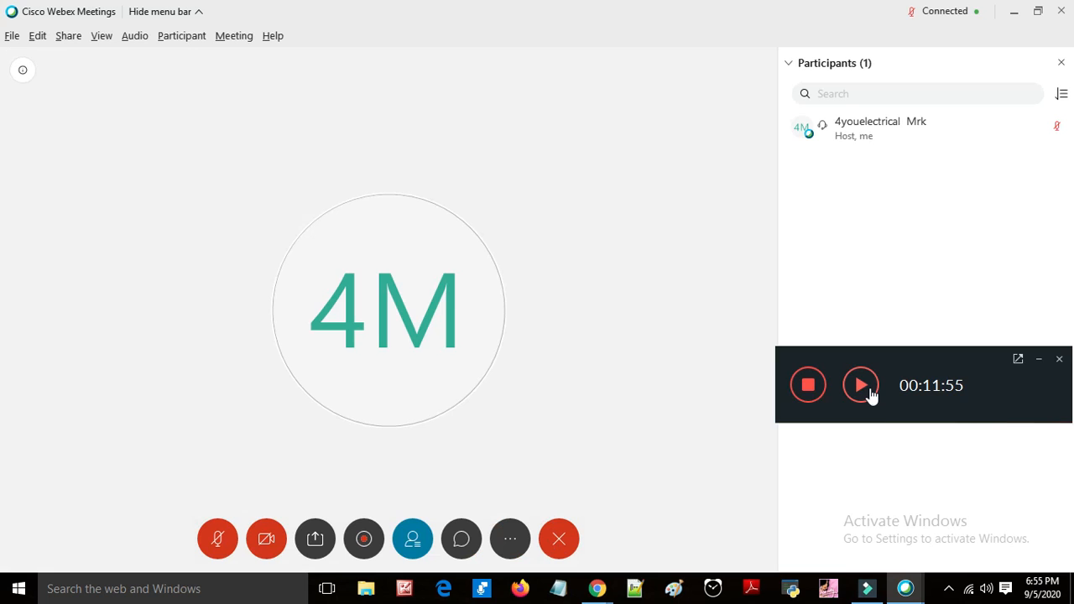
left_click(868, 392)
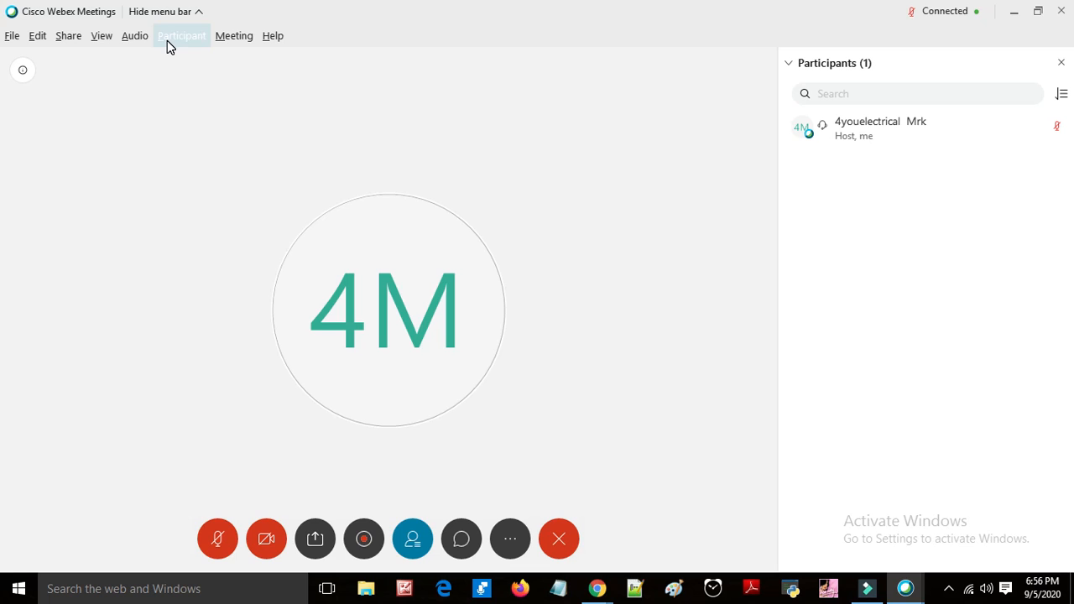
Step: Open the panel manager and add the Polling panel to the current panels
left_click(106, 44)
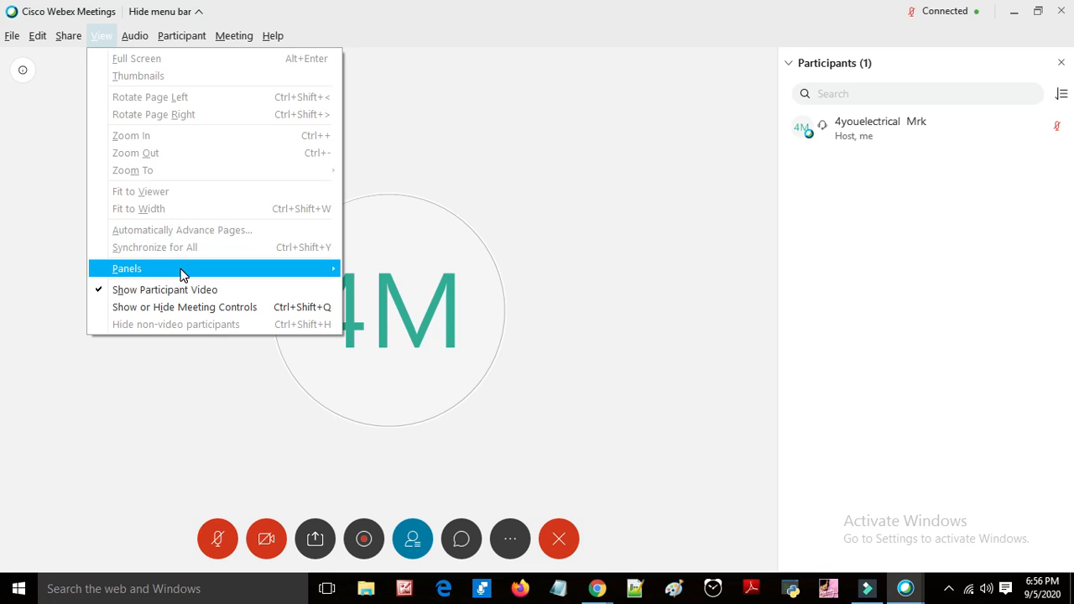
mouse_move(183, 275)
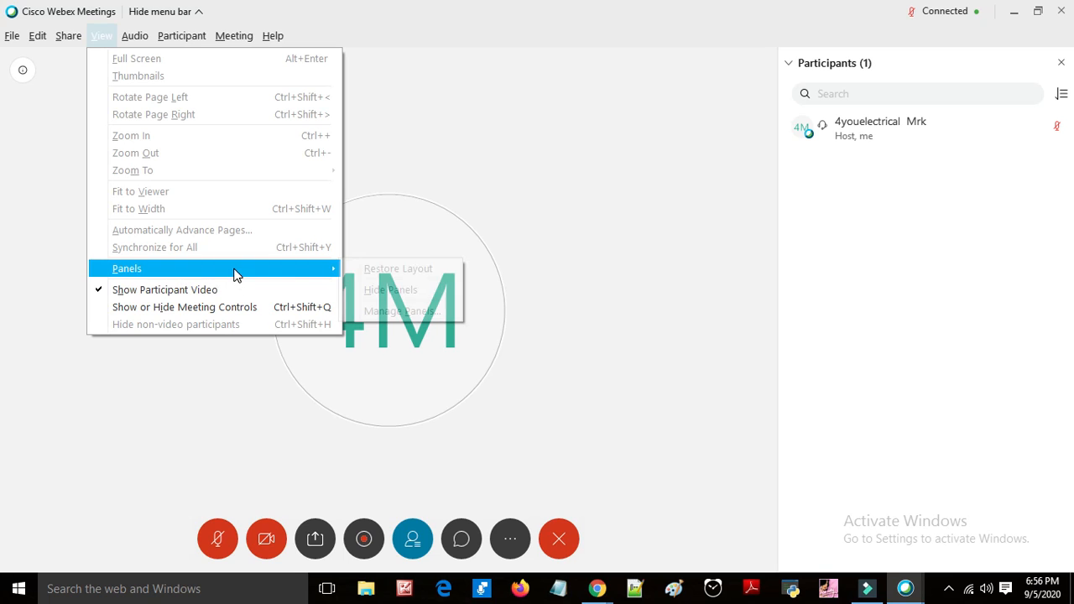
left_click(423, 317)
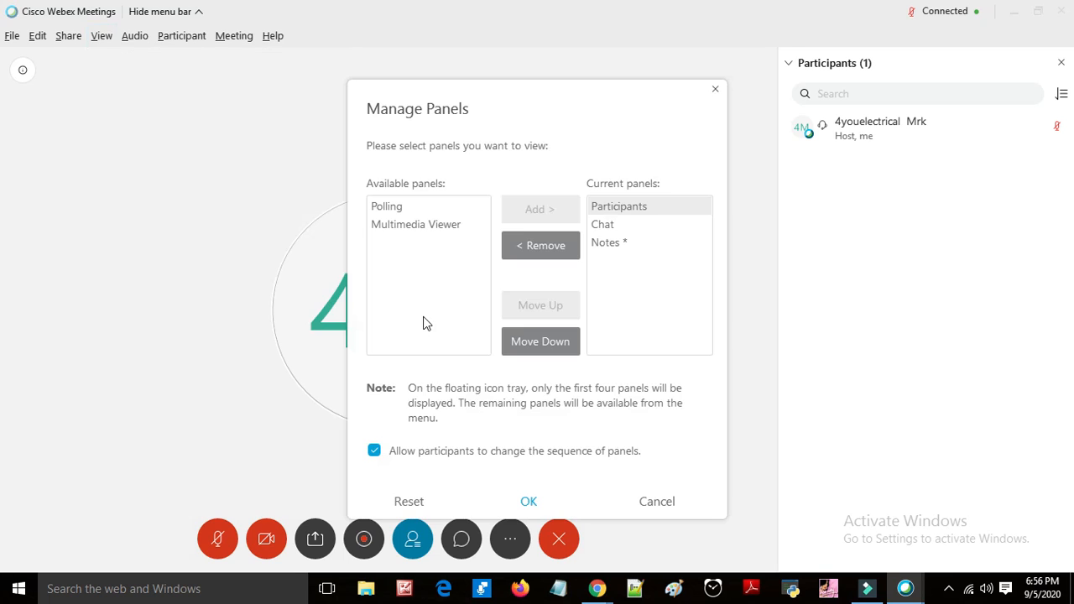
left_click(410, 213)
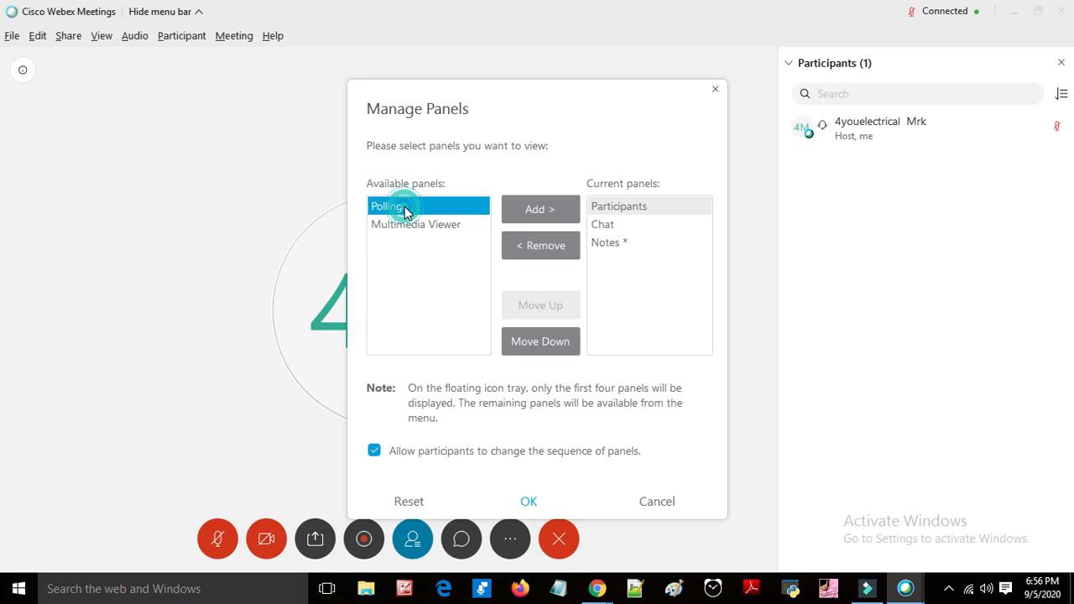
left_click(545, 210)
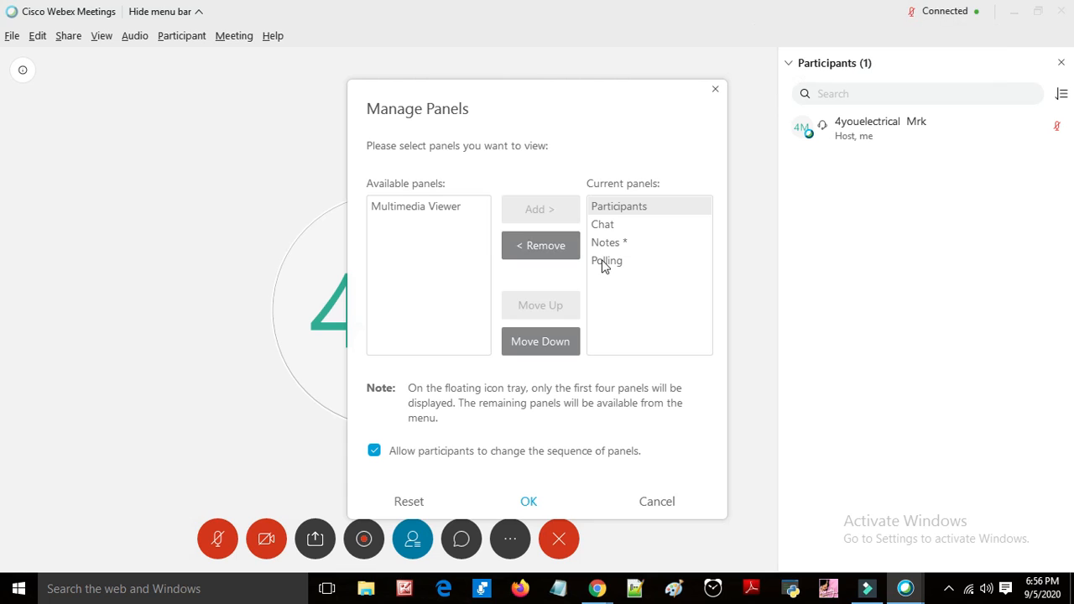
Step: Move the Chat panel to the end of the current panels and remove the Notes panel
left_click(598, 224)
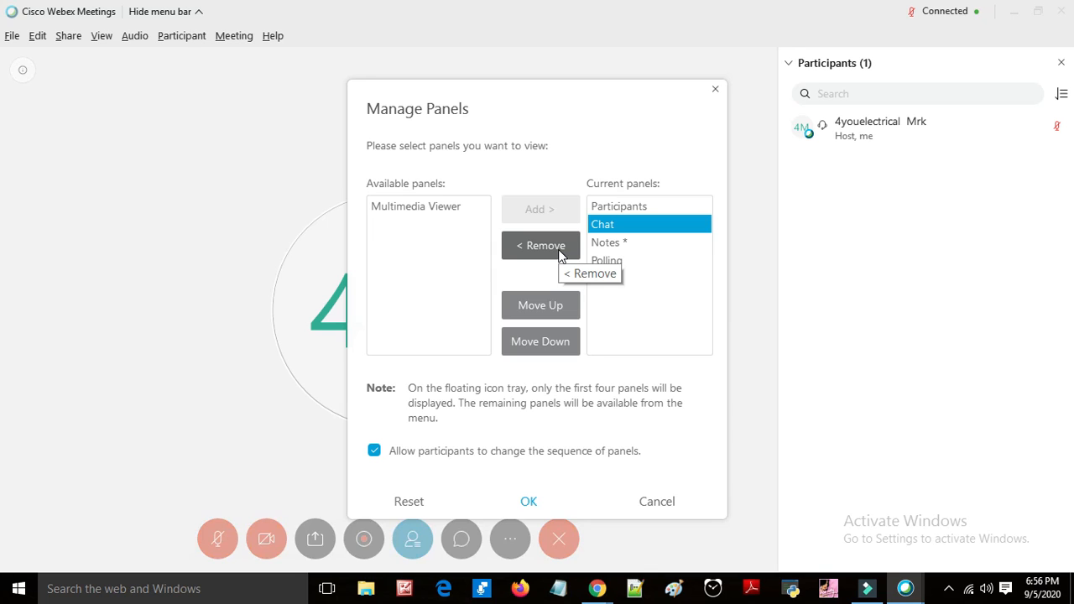
left_click(560, 254)
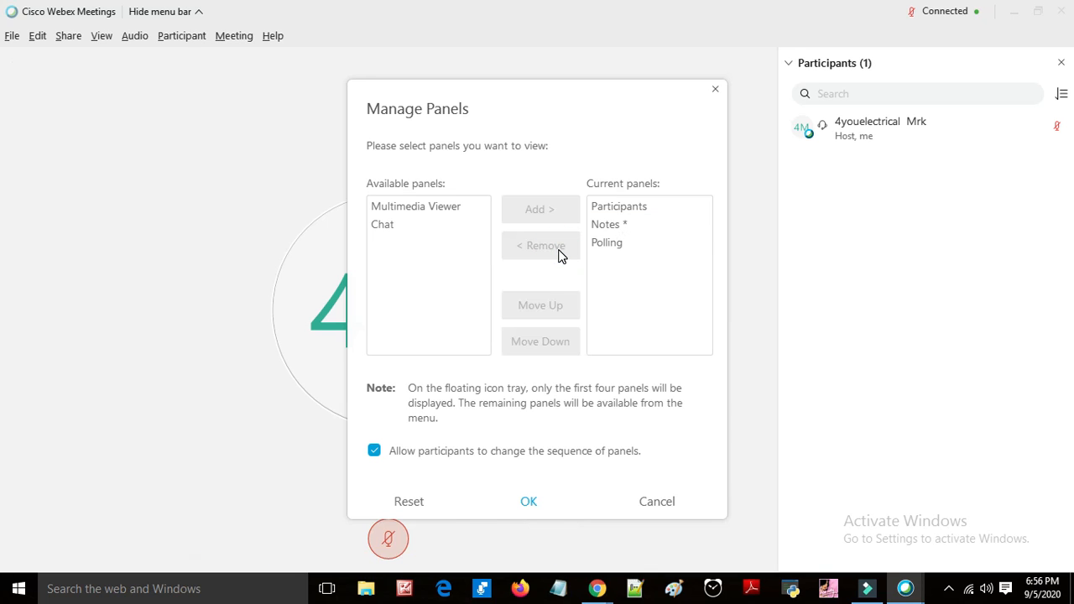
left_click(393, 227)
left_click(538, 210)
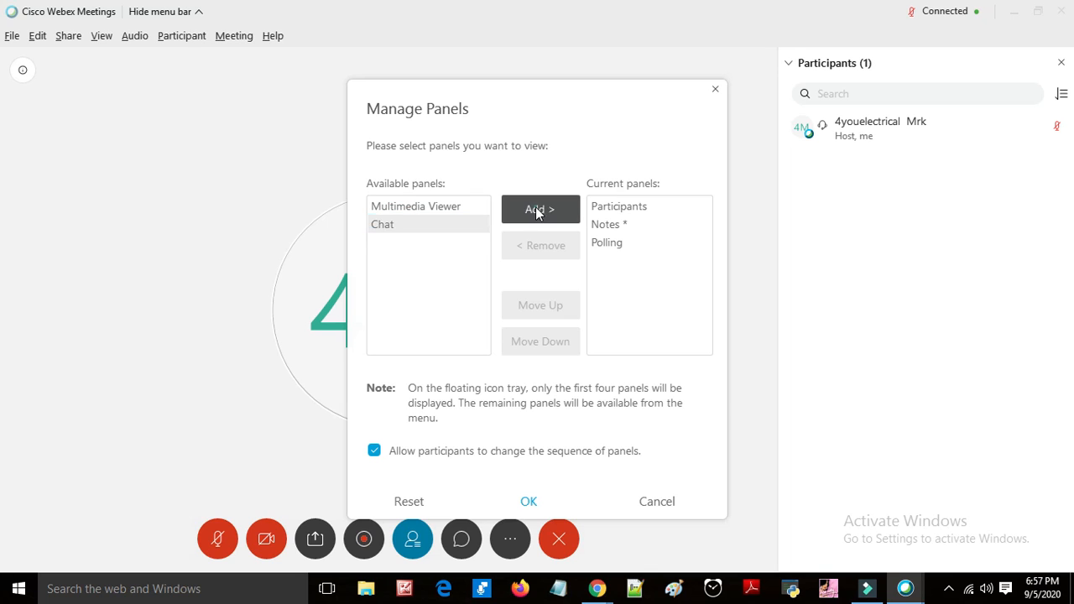
left_click(612, 229)
left_click(543, 249)
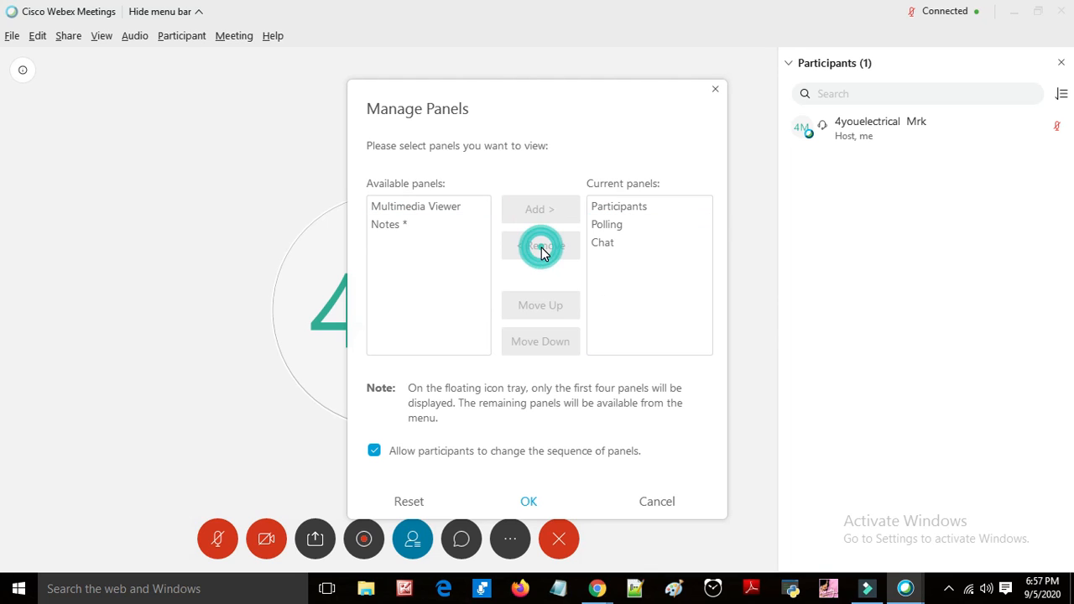
Step: Disallow participants from changing the sequence of panels and apply the panel changes
left_click(604, 243)
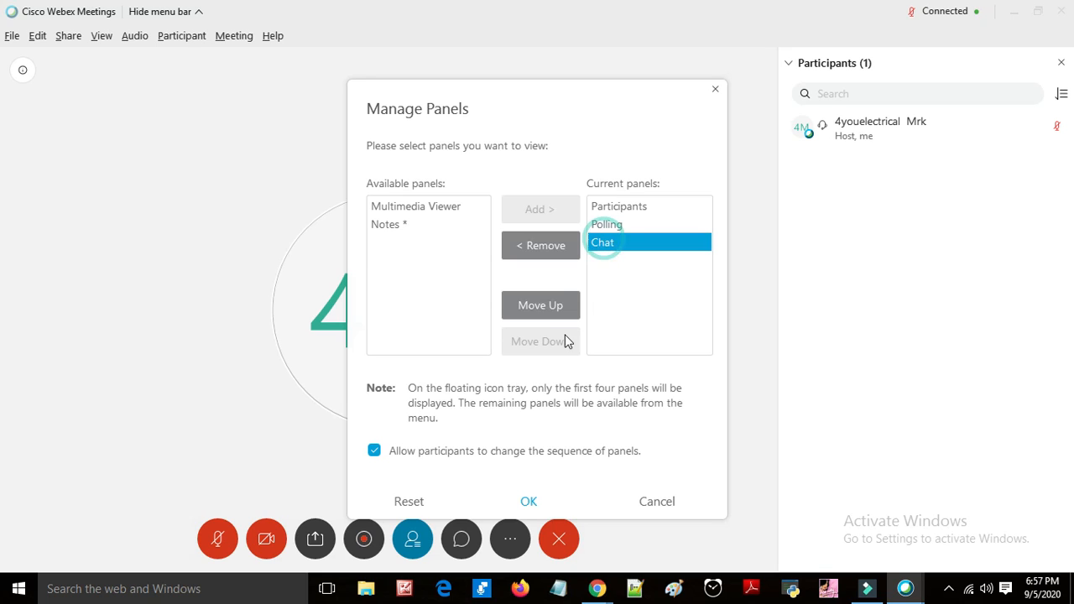
left_click(397, 457)
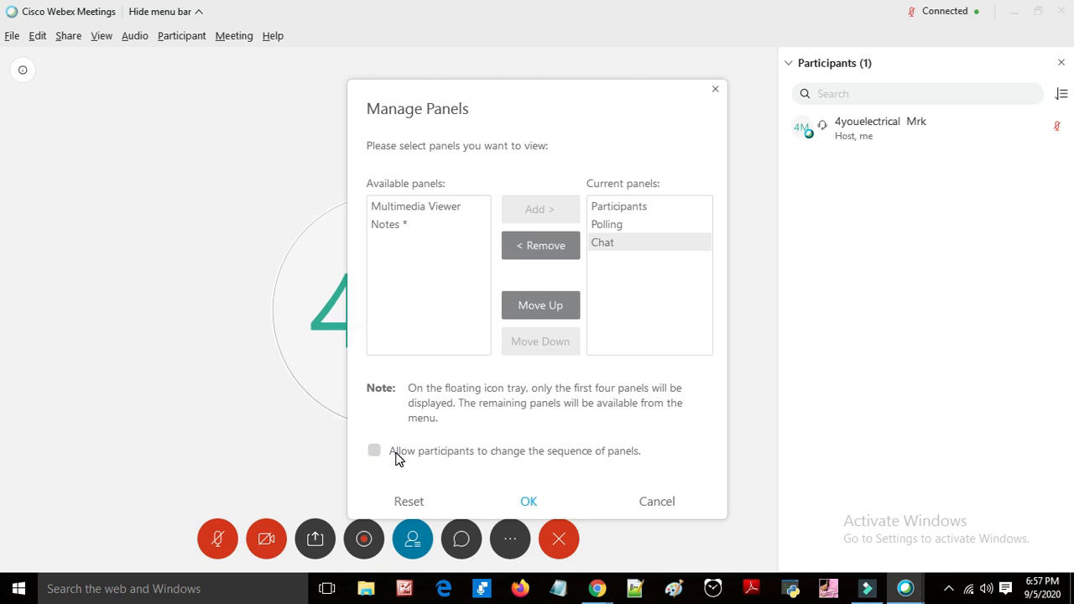
left_click(484, 494)
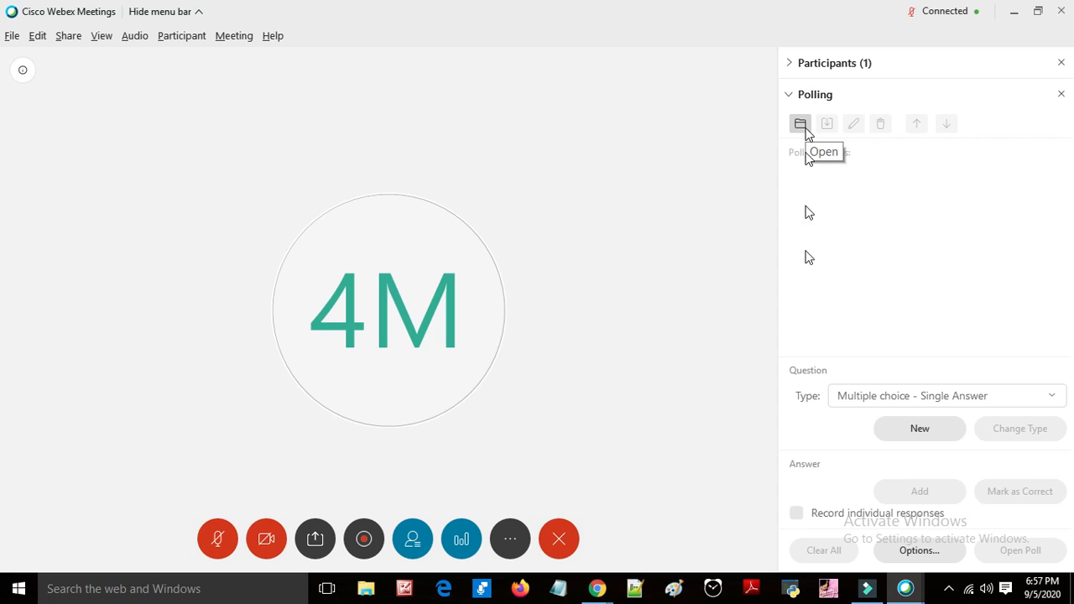
Step: Start a new poll question of type Multiple choice - Multiple Answer
left_click(939, 428)
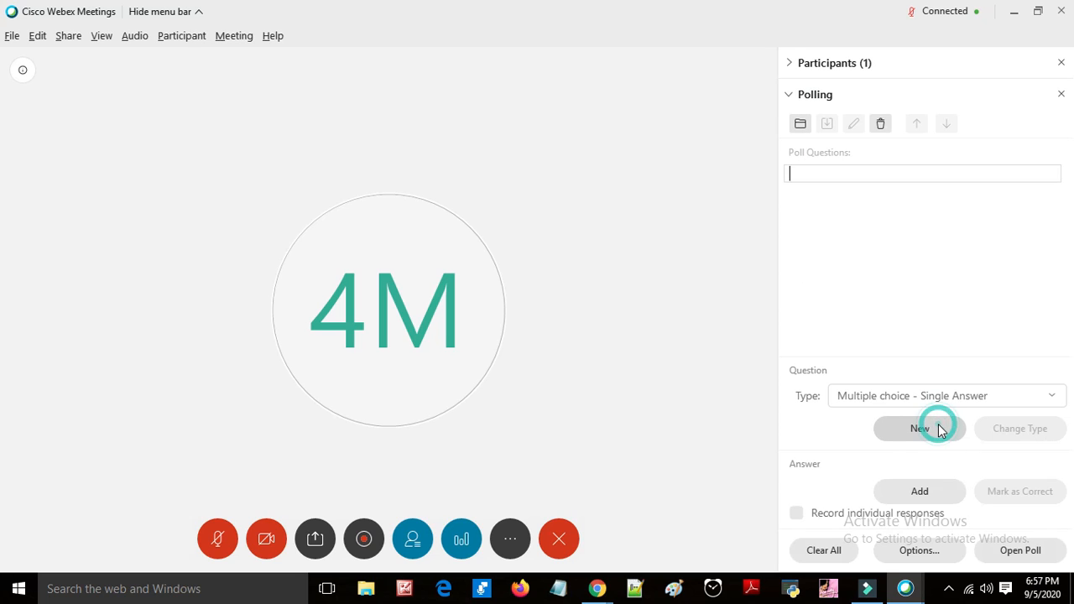
left_click(944, 396)
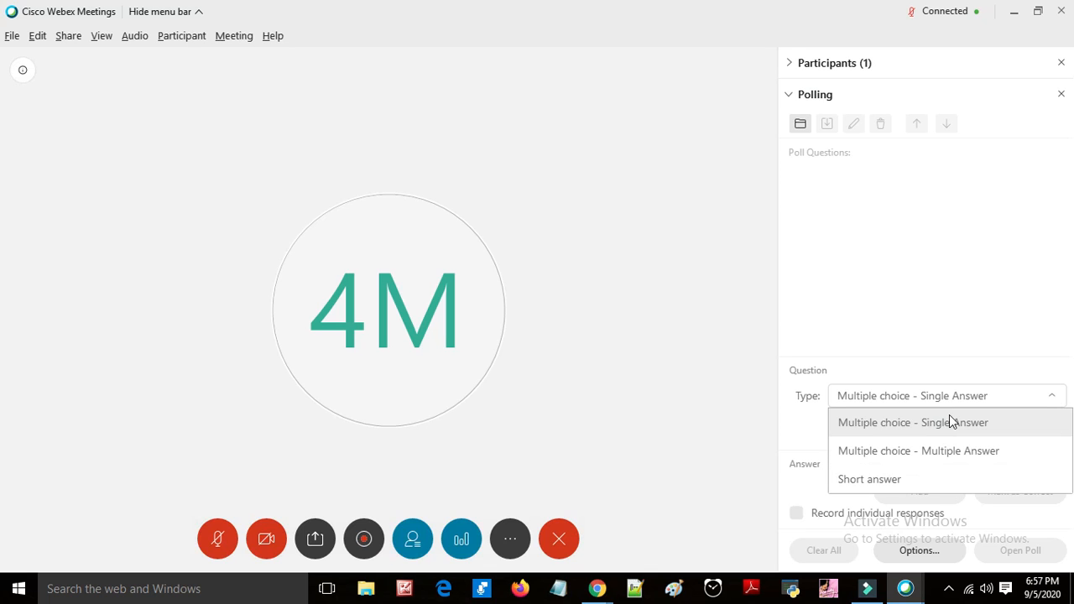
left_click(944, 451)
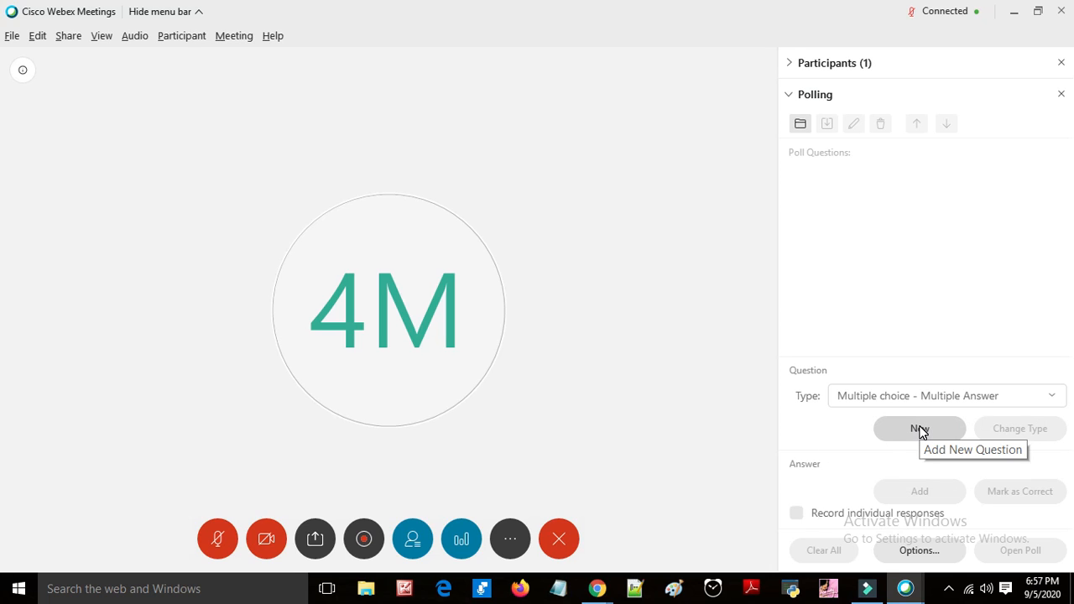
left_click(920, 430)
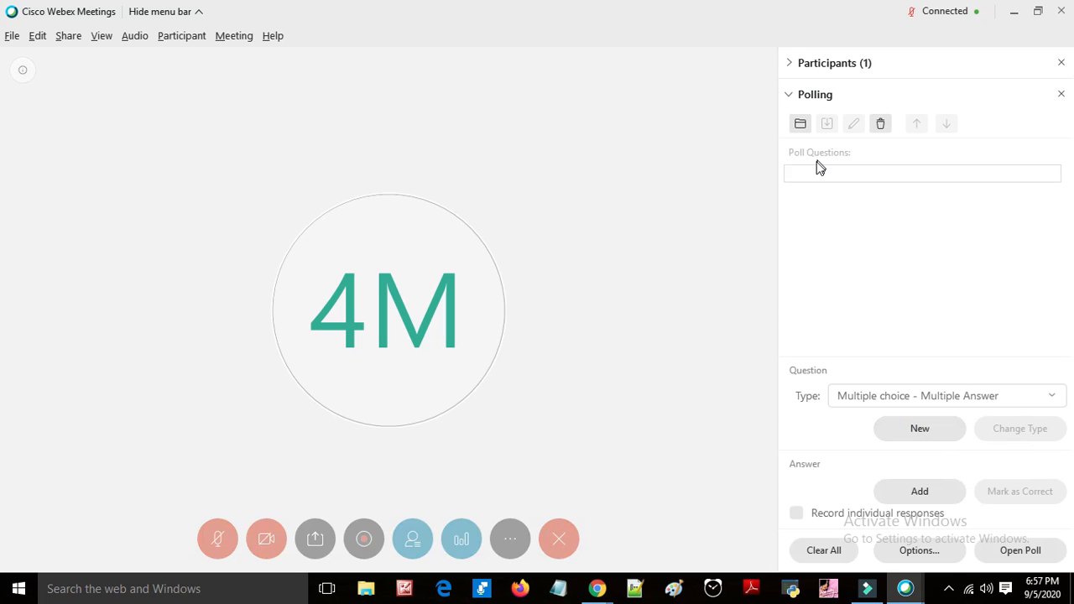
Step: Enter the poll question "what is 1+1 ="
type("wha")
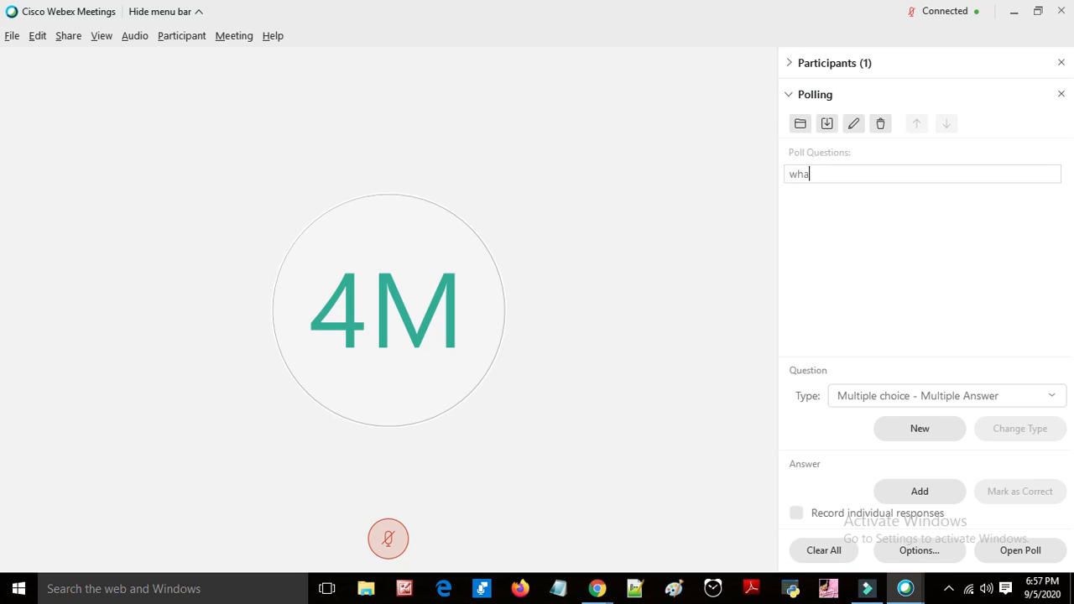
type("t is")
type(" 1+1")
type(" +")
key("BackSpace")
type("=")
key("Return")
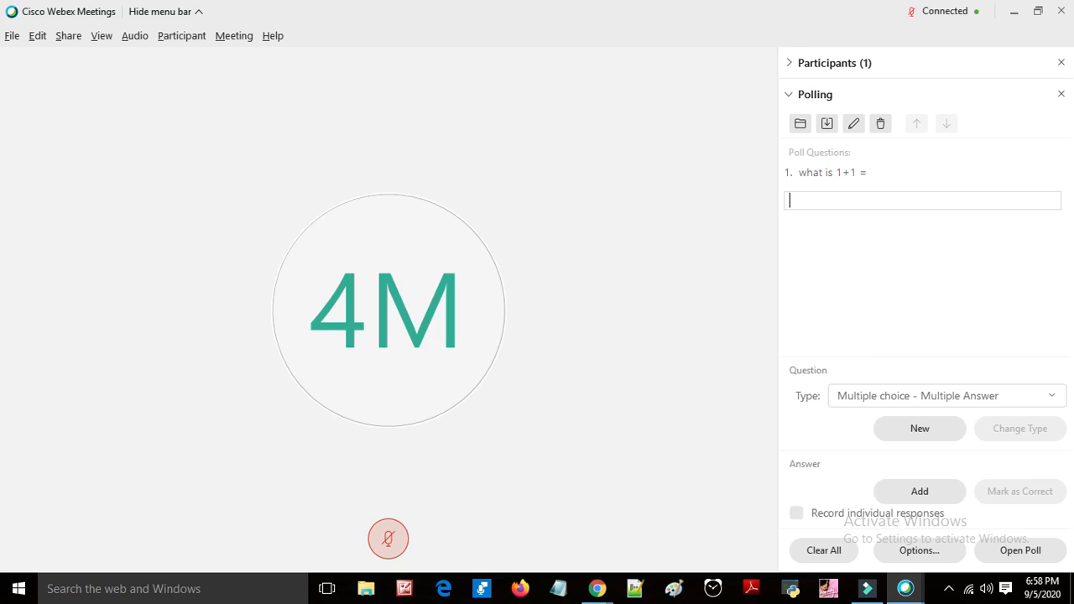
Step: Add the answers 2, 0, -2 and -1 to the poll question
type("2")
key("Return")
type("0")
key("Return")
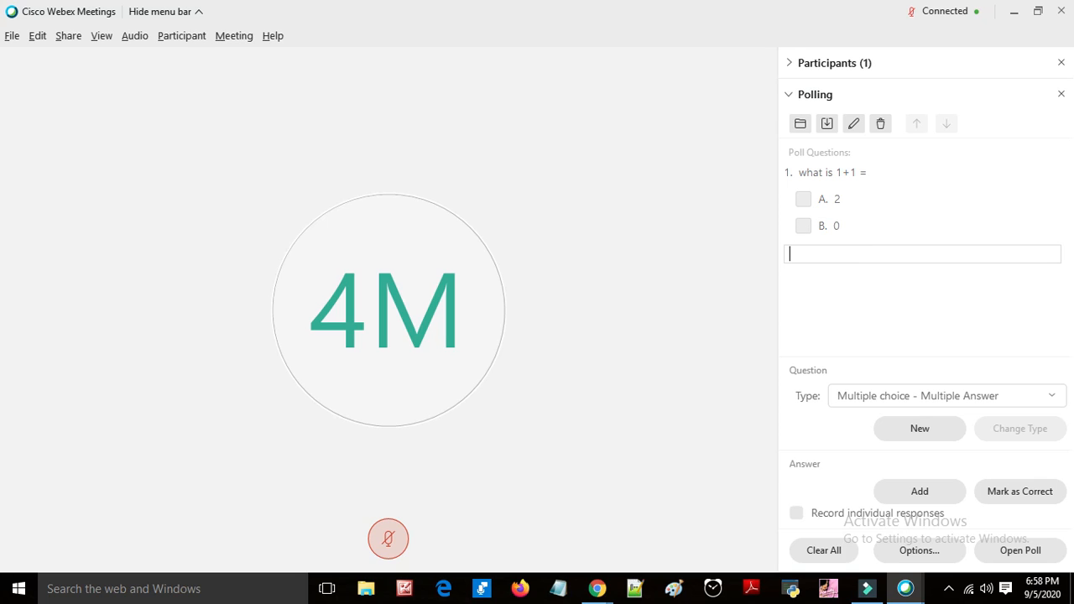
type("-2")
key("Return")
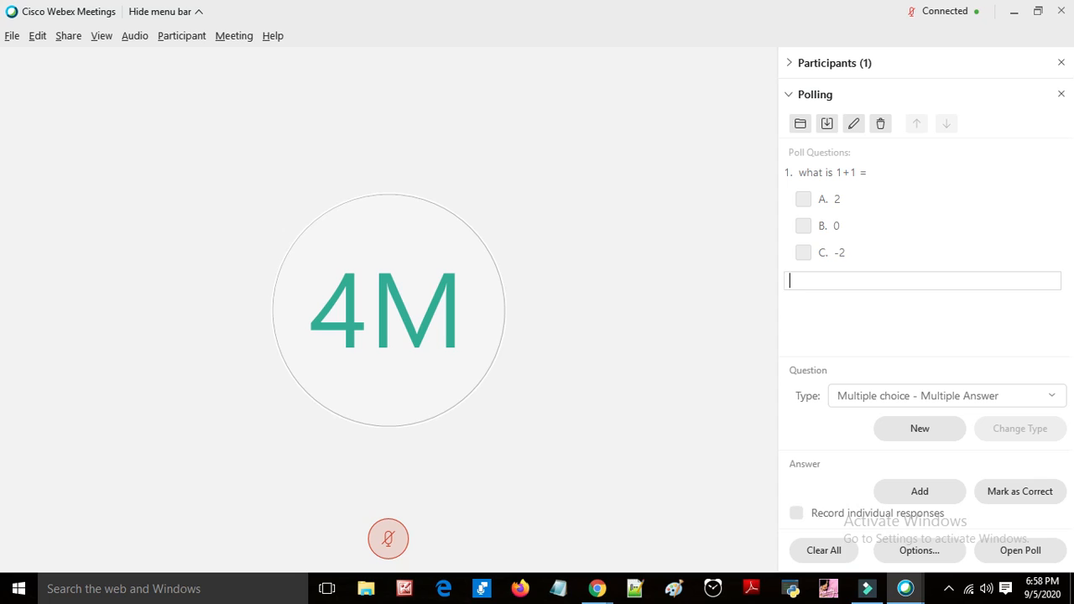
type("-1")
key("Return")
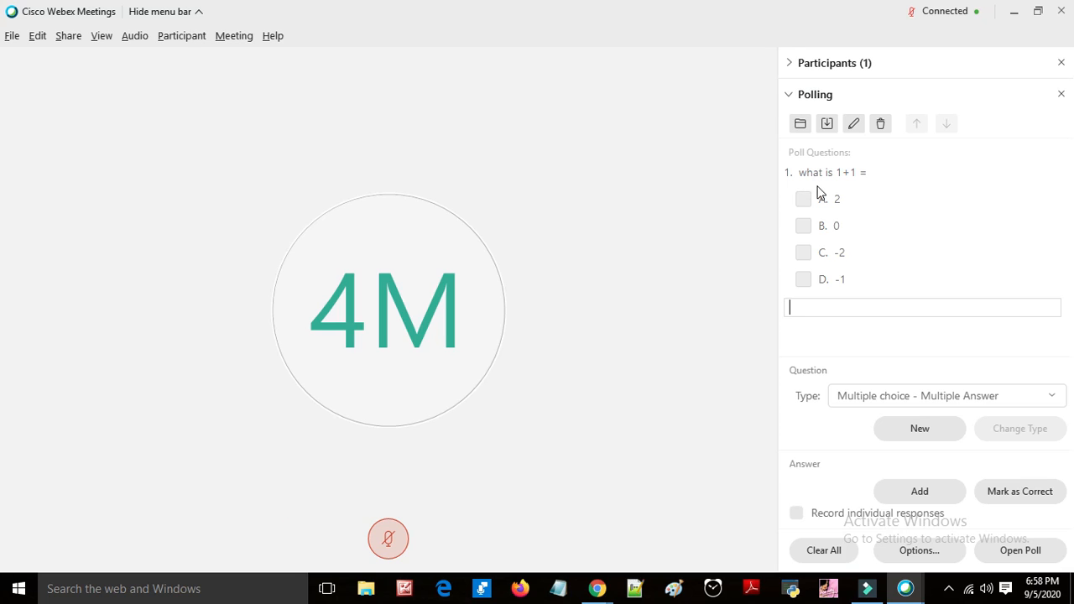
Step: Save the poll questions as Polldemo in Documents
left_click(829, 130)
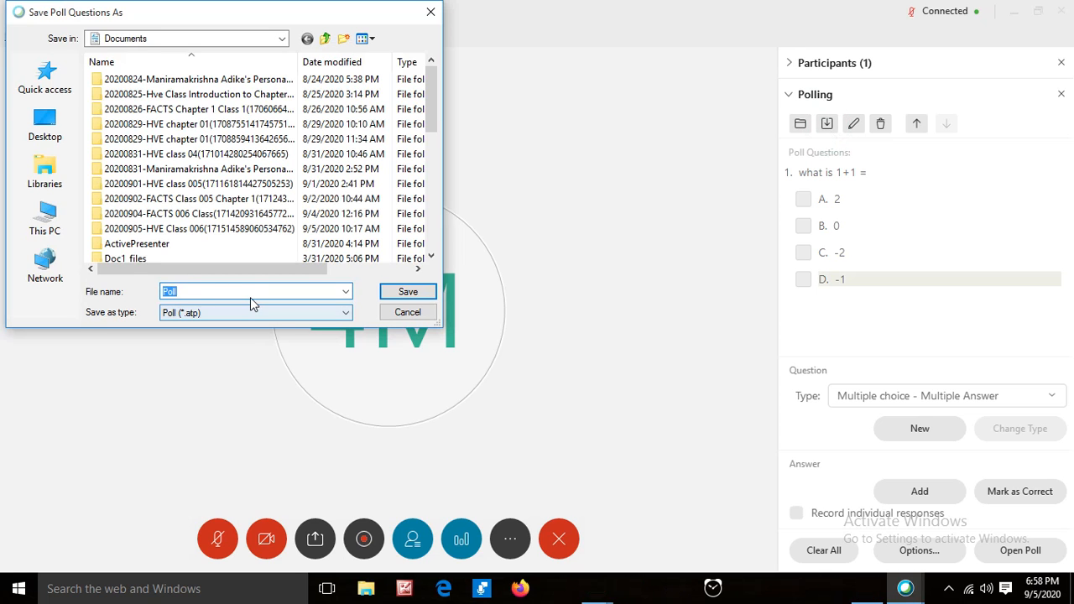
left_click(252, 291)
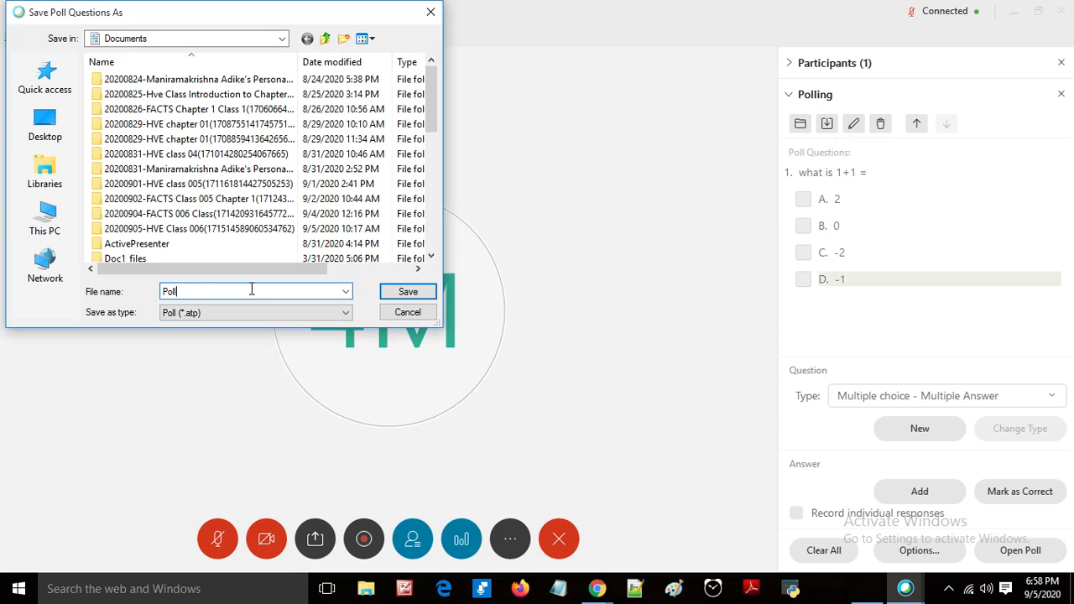
type("demo")
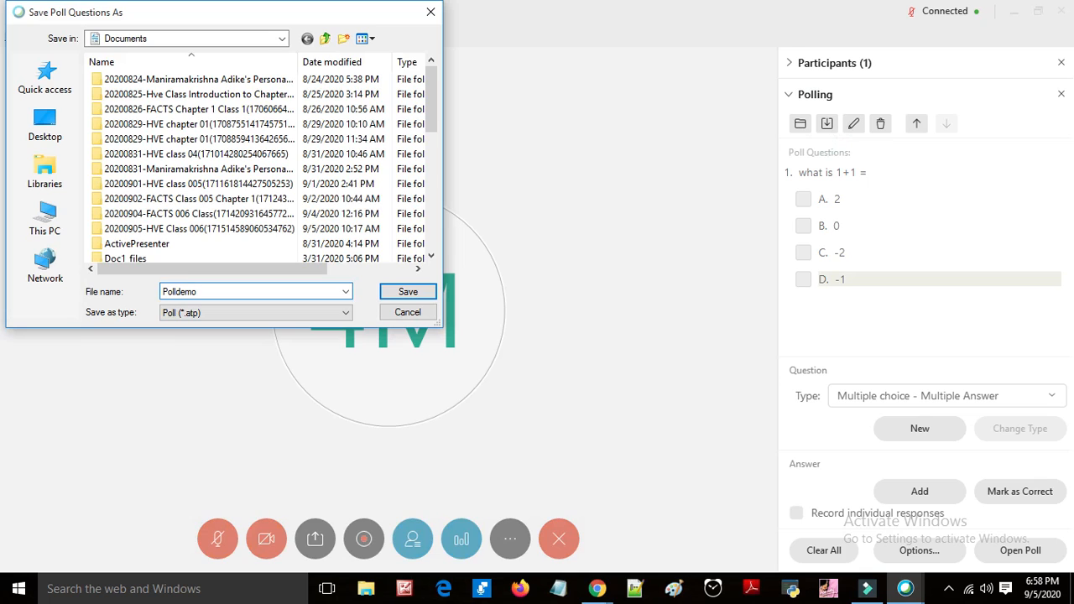
left_click(409, 291)
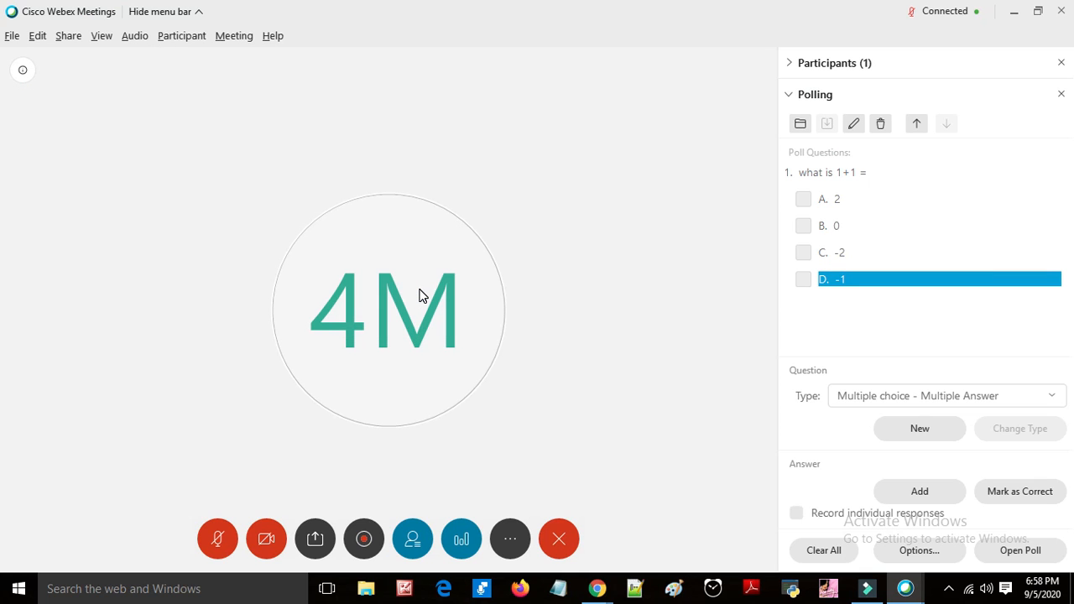
Step: Open the saved poll file 1t sep.atp from Documents
left_click(799, 126)
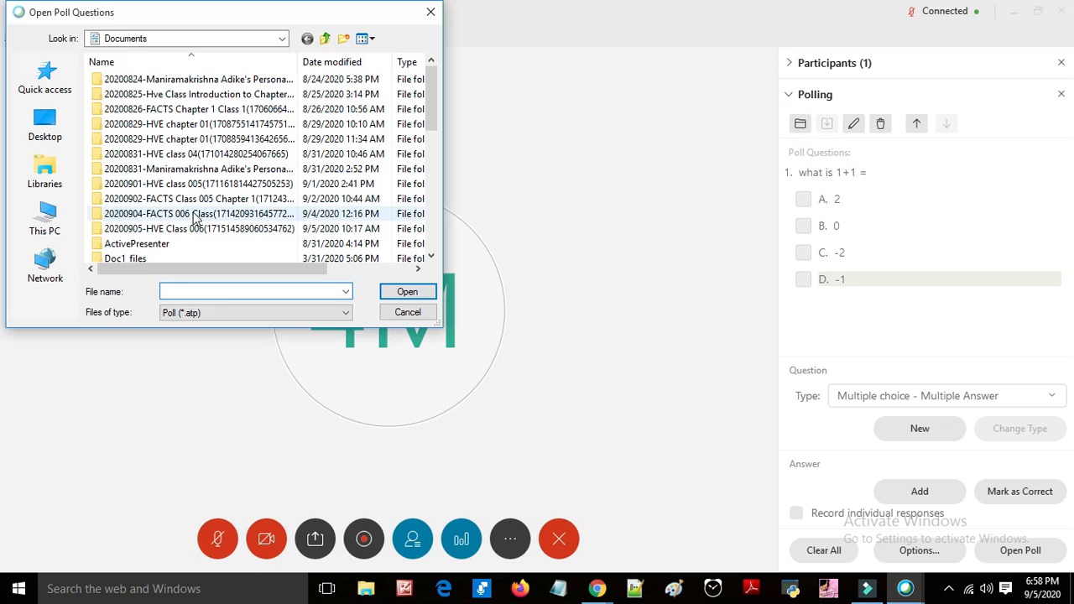
scroll(195, 214, "down", 7)
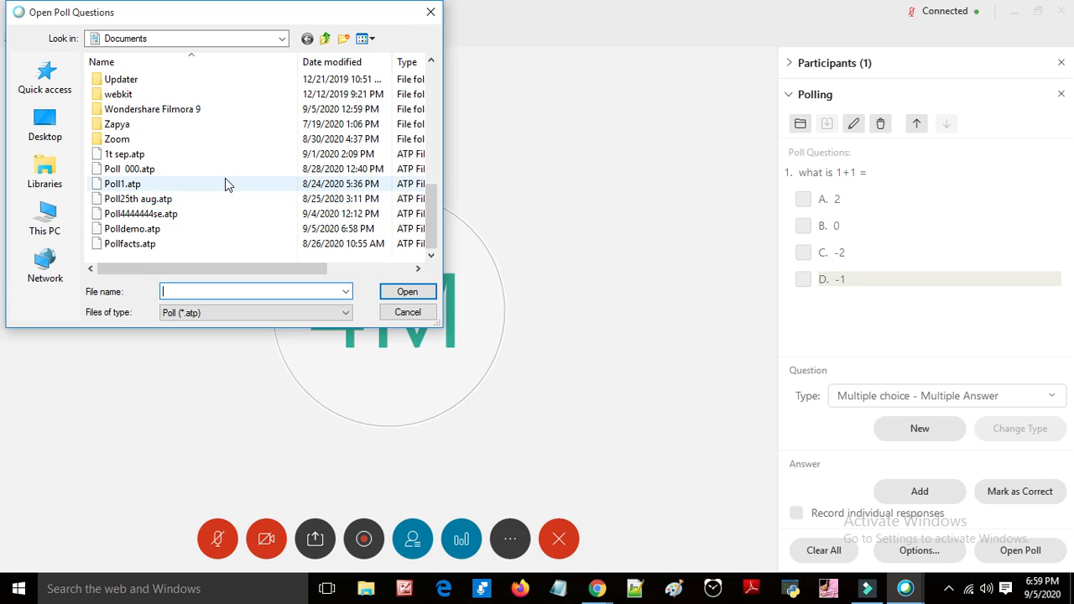
left_click(224, 154)
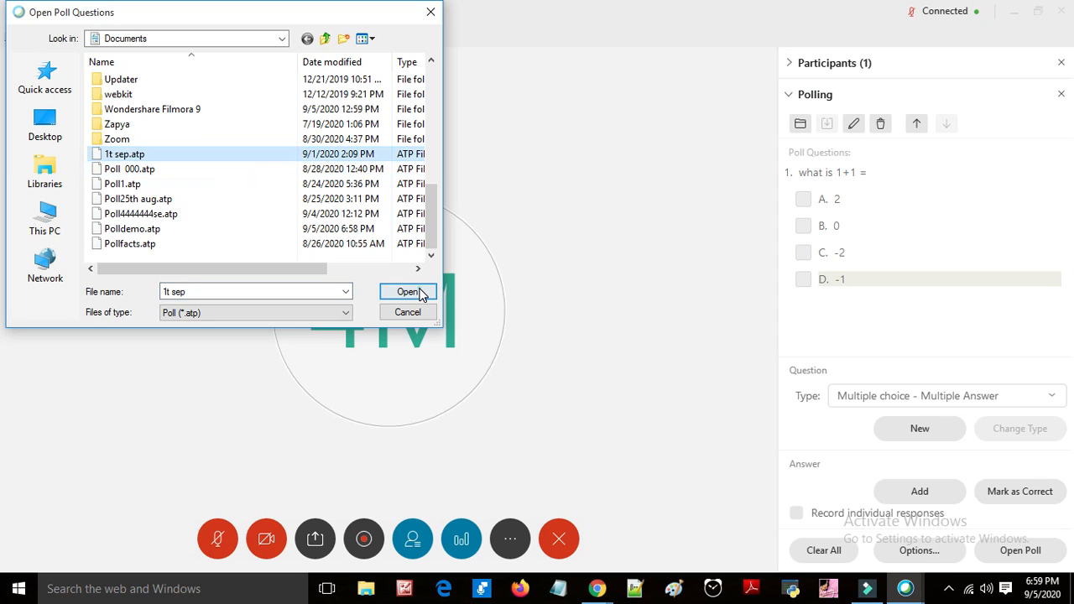
left_click(408, 292)
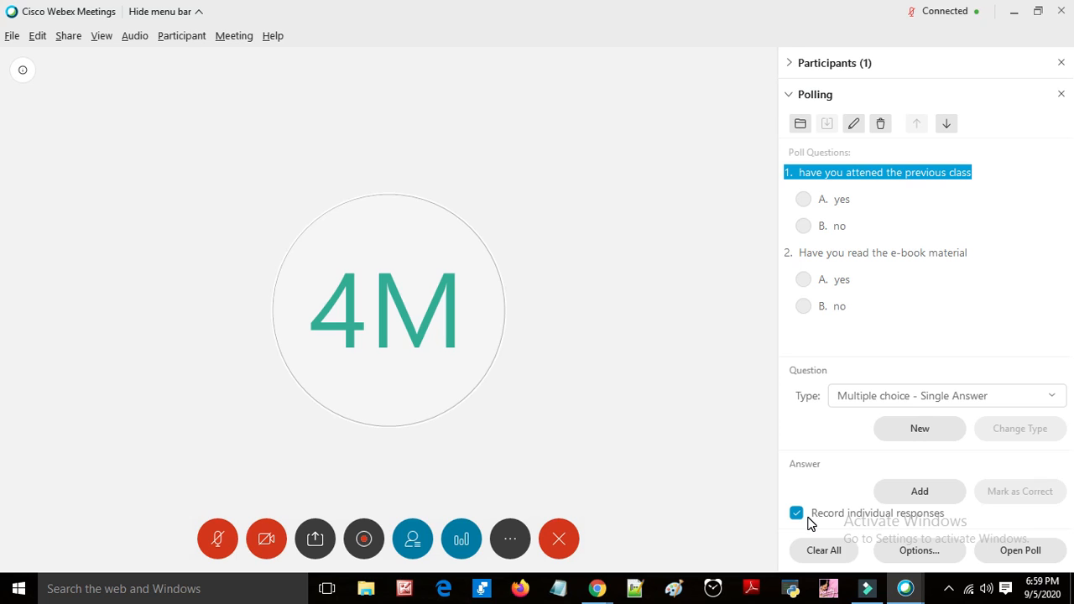
Step: Open the poll, dismiss the sharing notice, and view the attendee details for Not started
left_click(1003, 550)
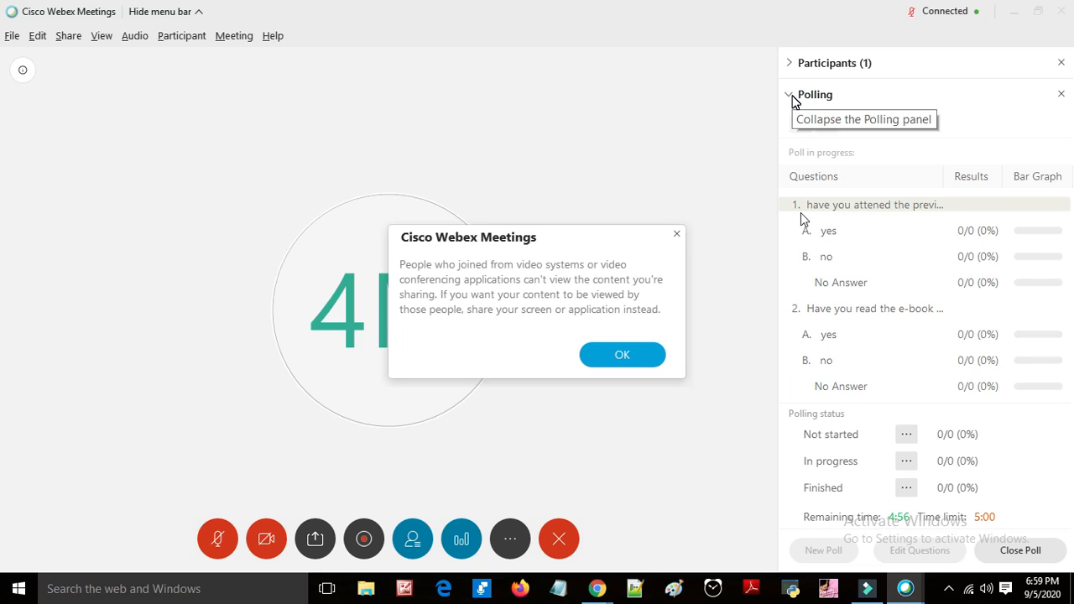
left_click(626, 354)
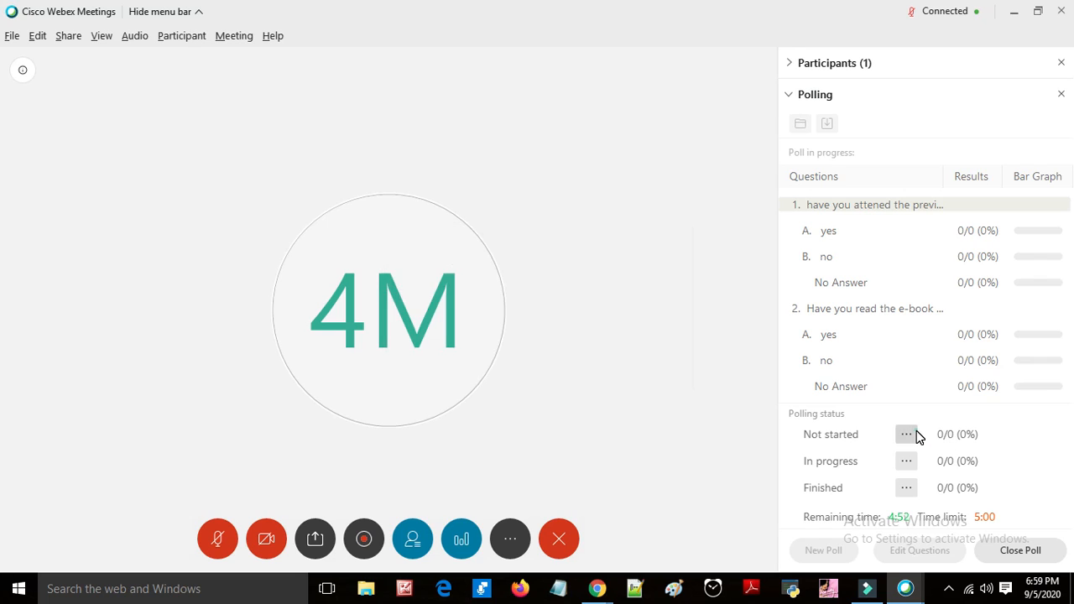
left_click(908, 434)
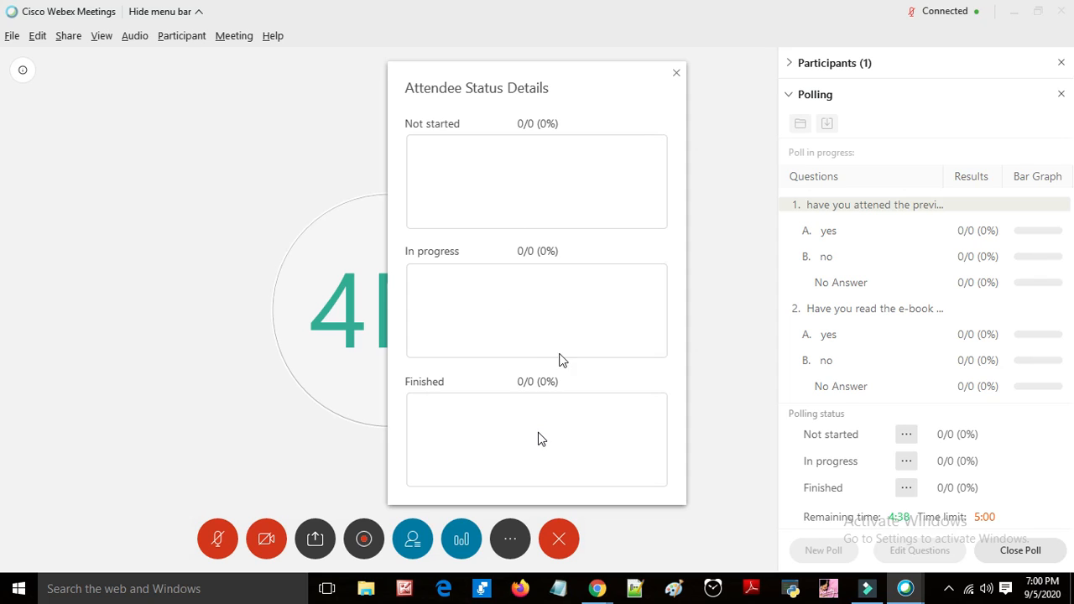
Step: Close the attendee details, end the poll, and share both poll results and individual results with attendees
left_click(678, 74)
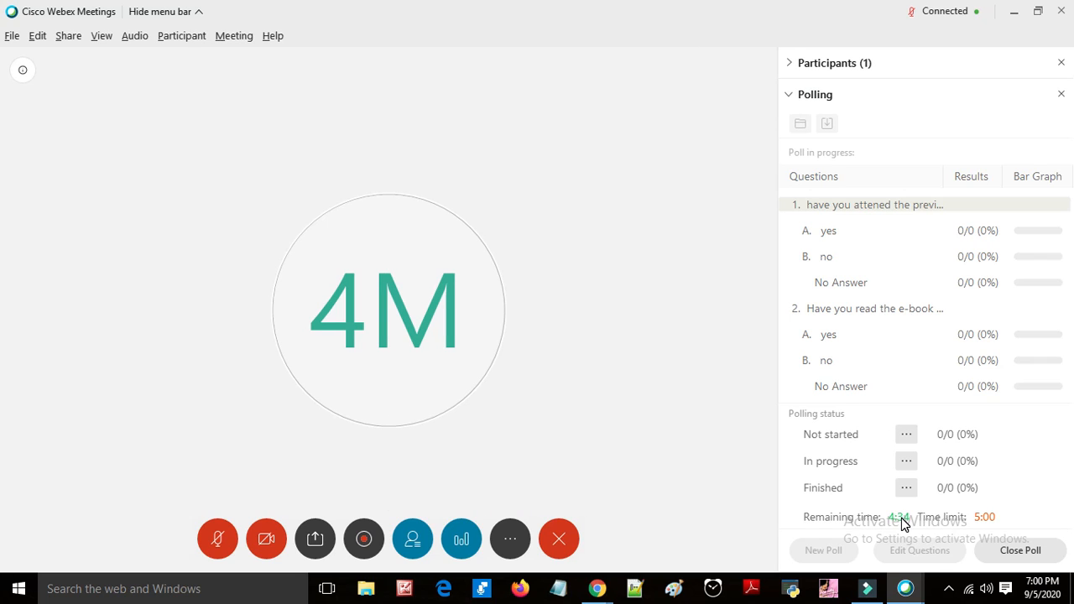
left_click(1045, 558)
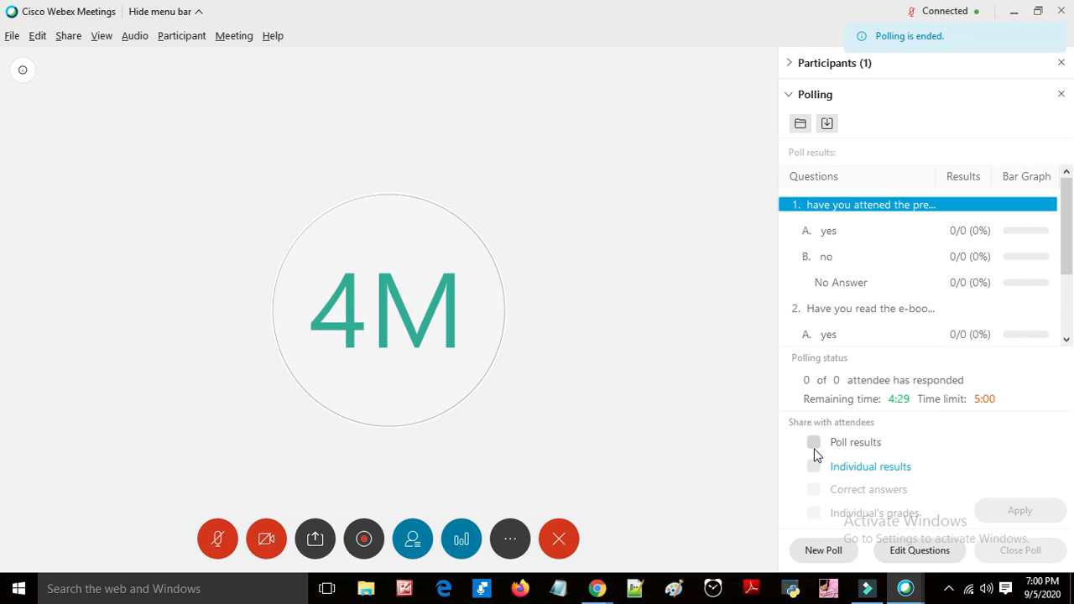
left_click(814, 444)
left_click(814, 467)
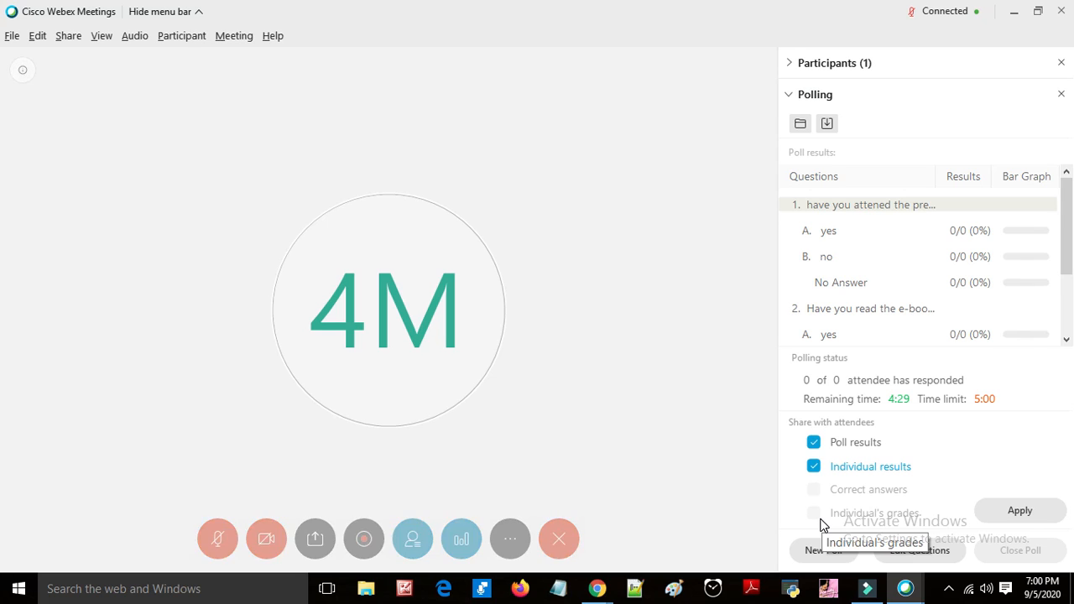
left_click(1039, 522)
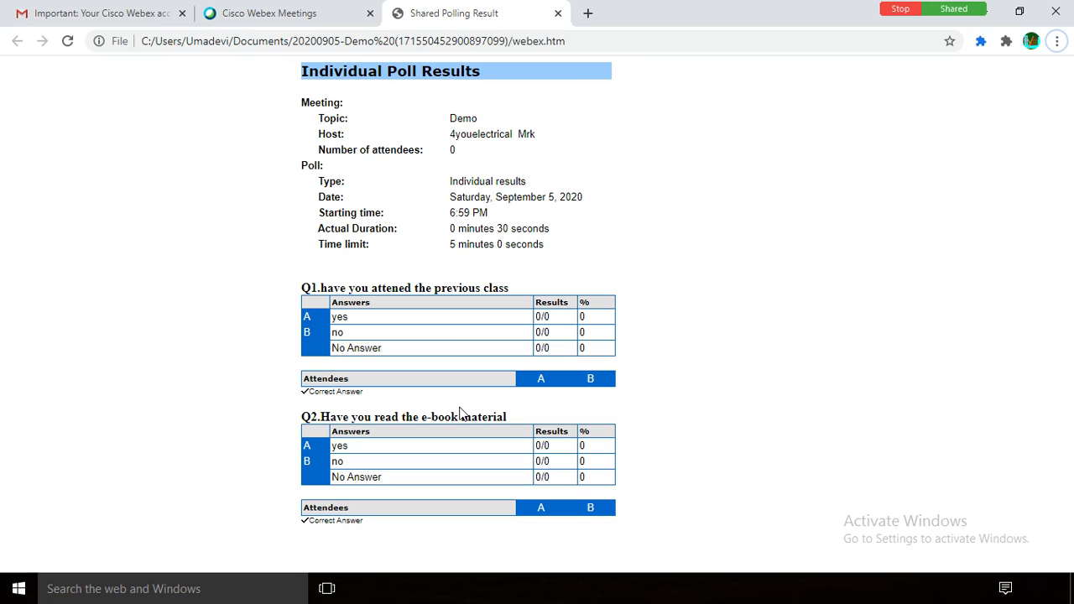
Step: Share the Google Chrome window showing the individual poll results in the meeting
mouse_move(479, 122)
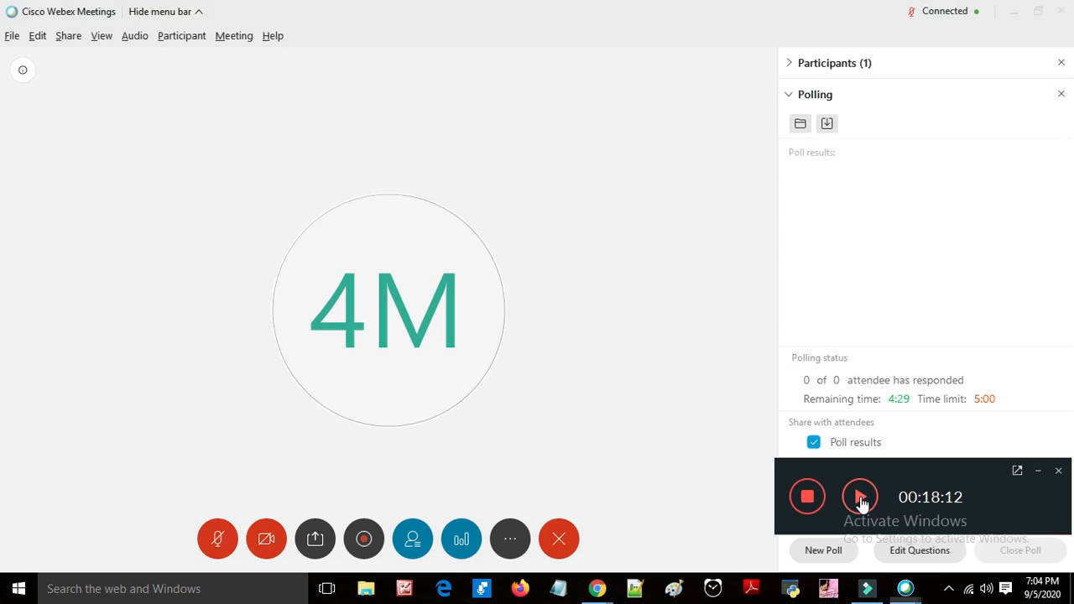
left_click(860, 498)
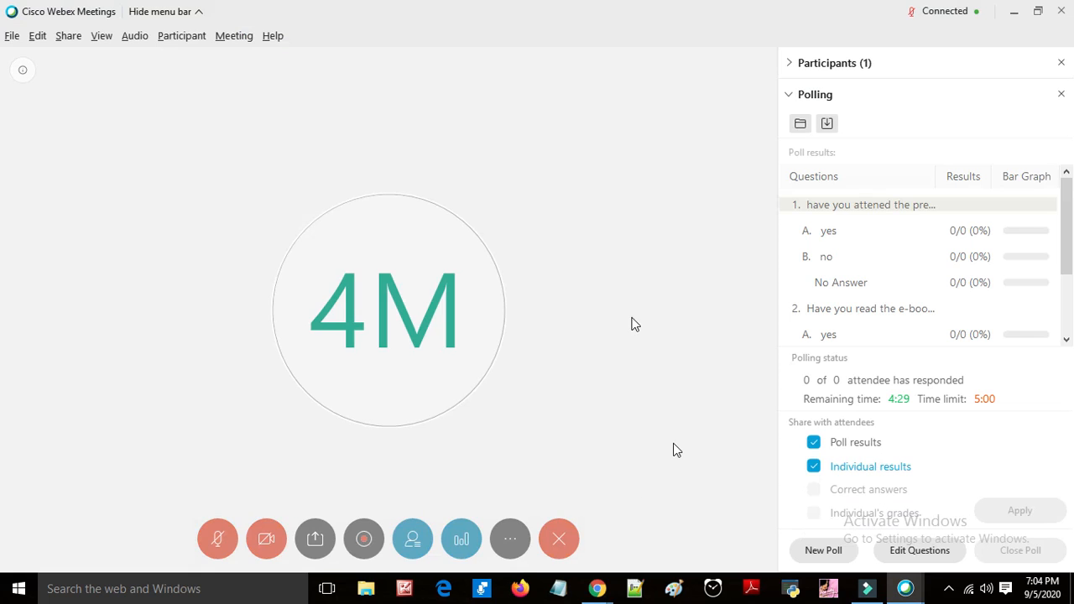
left_click(316, 538)
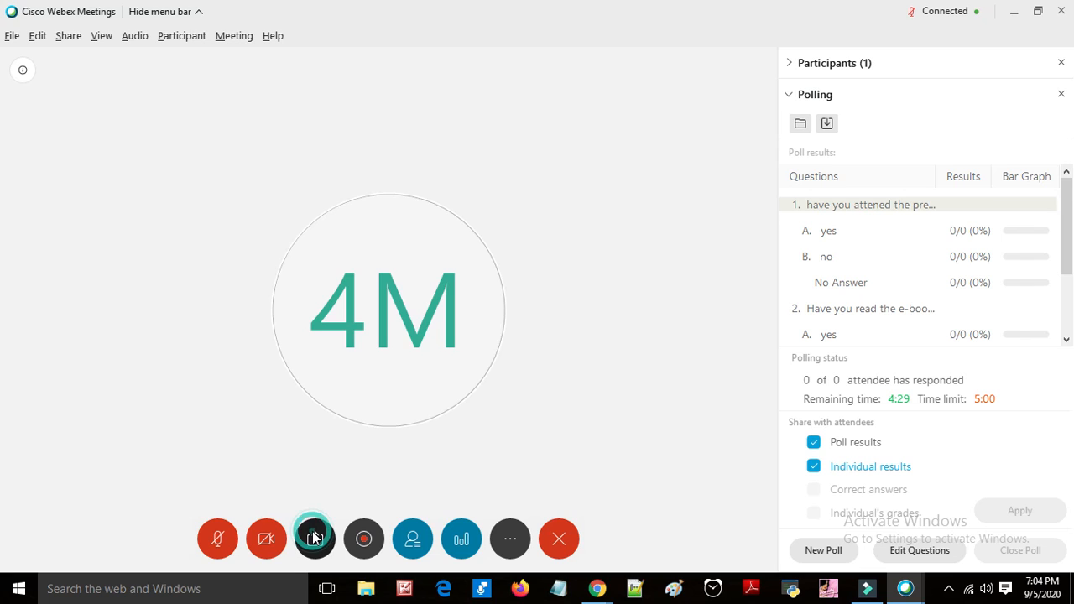
mouse_move(315, 359)
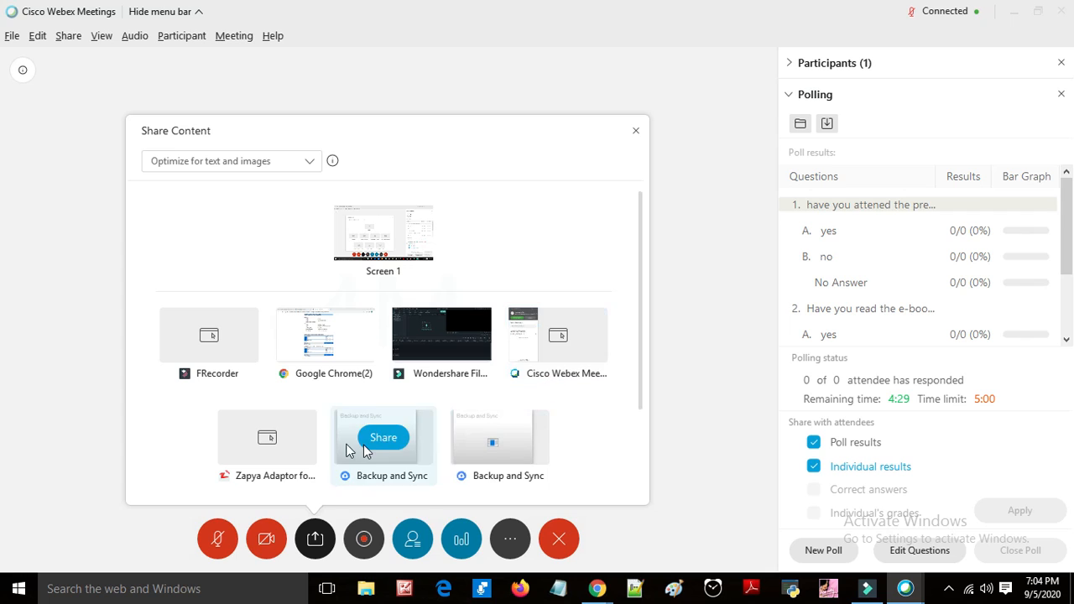
left_click(325, 335)
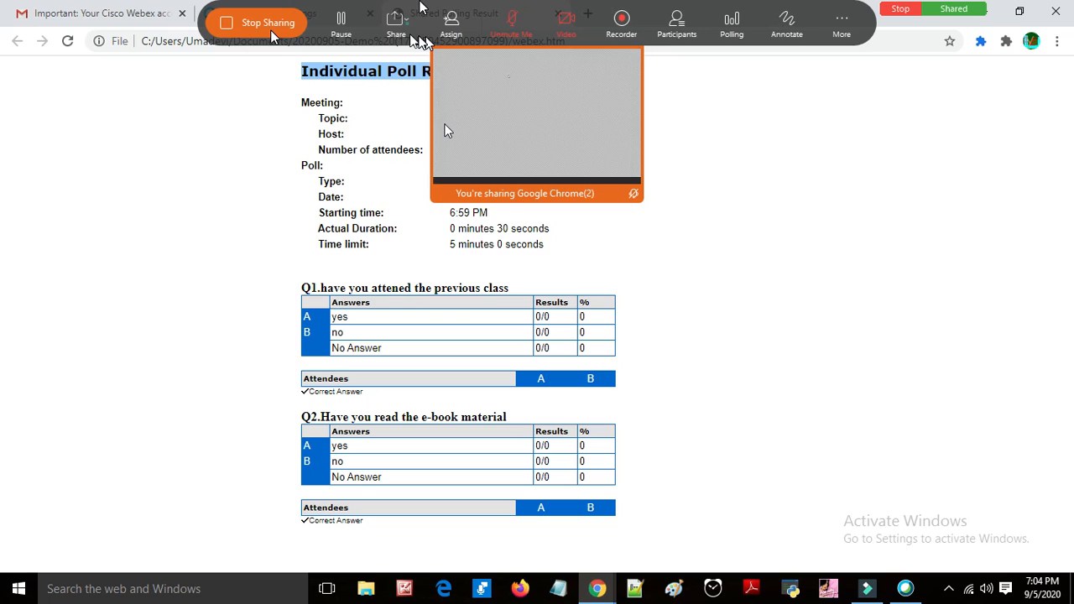
left_click(747, 155)
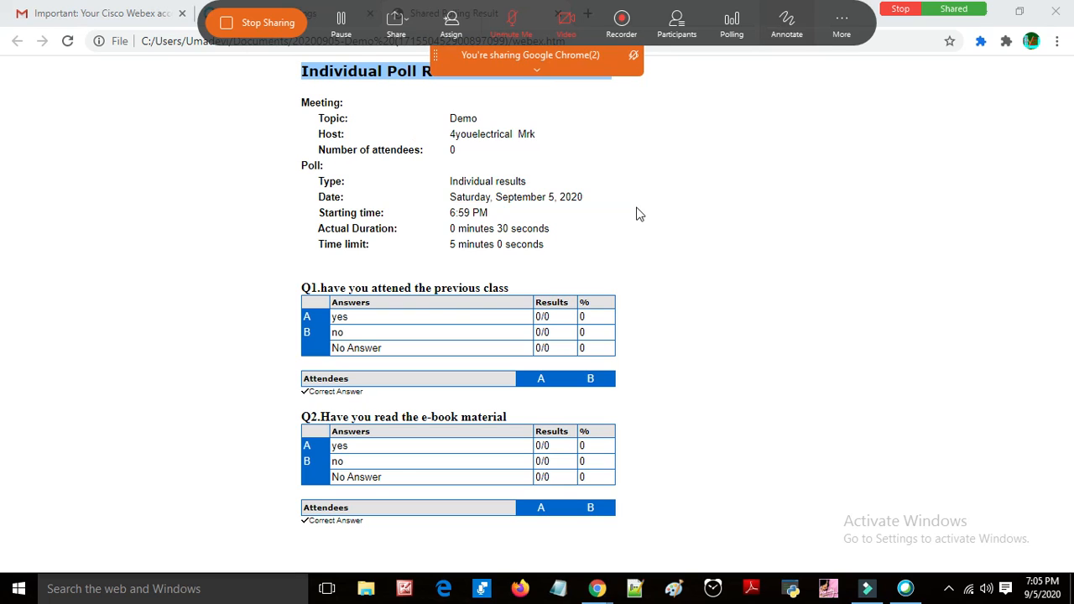
Step: Annotate the shared poll results page with freehand red pen strokes, then stop sharing
left_click(759, 25)
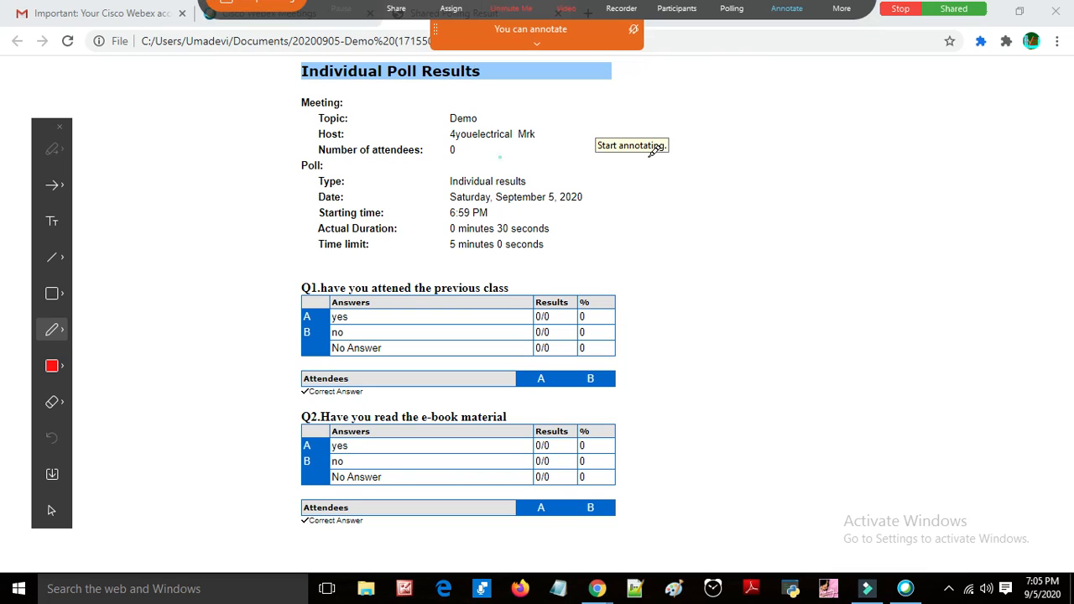
left_click_drag(428, 170, 719, 206)
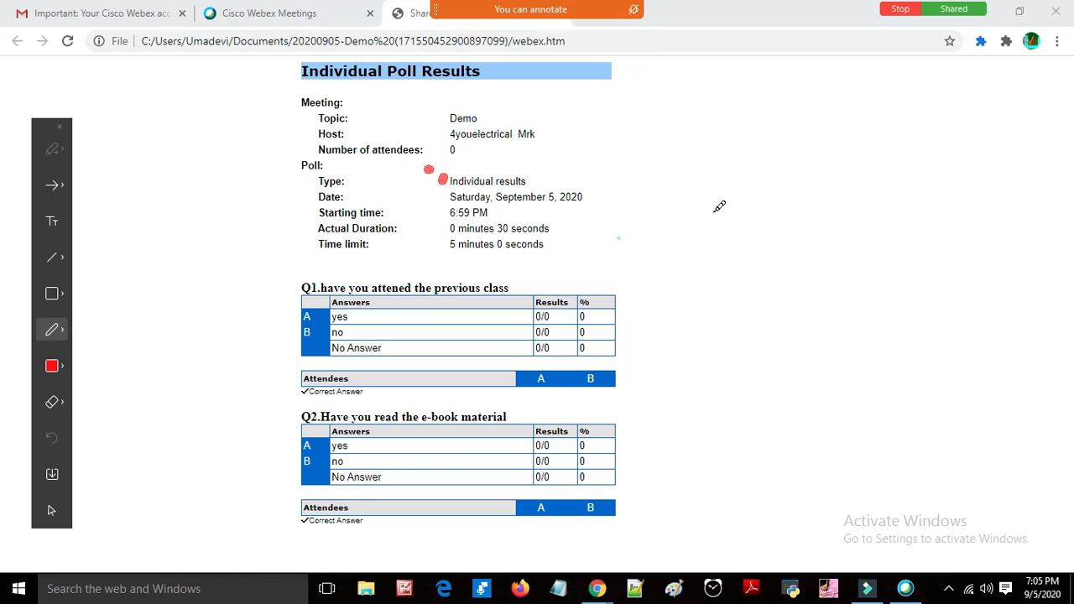
left_click(644, 157)
left_click_drag(617, 239, 748, 202)
left_click_drag(699, 256, 879, 204)
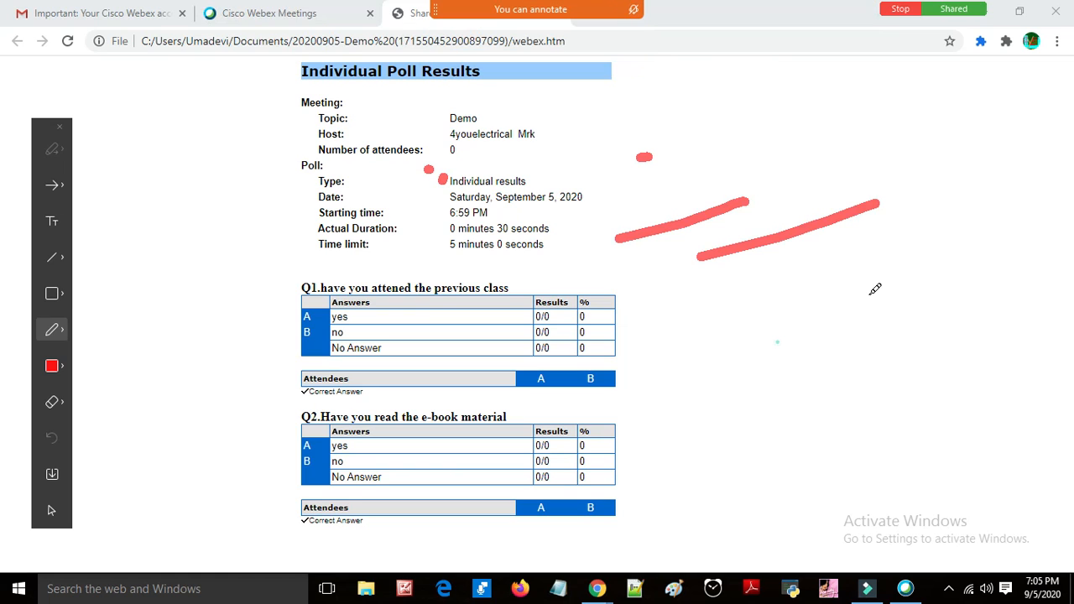
left_click_drag(728, 308, 991, 251)
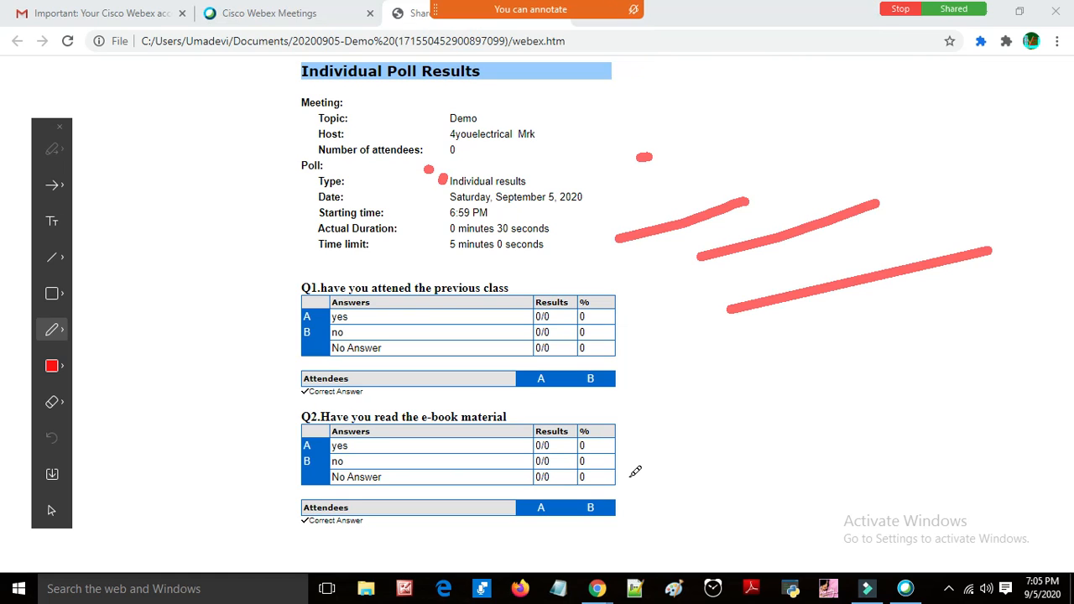
left_click_drag(642, 469, 671, 469)
left_click_drag(776, 343, 948, 514)
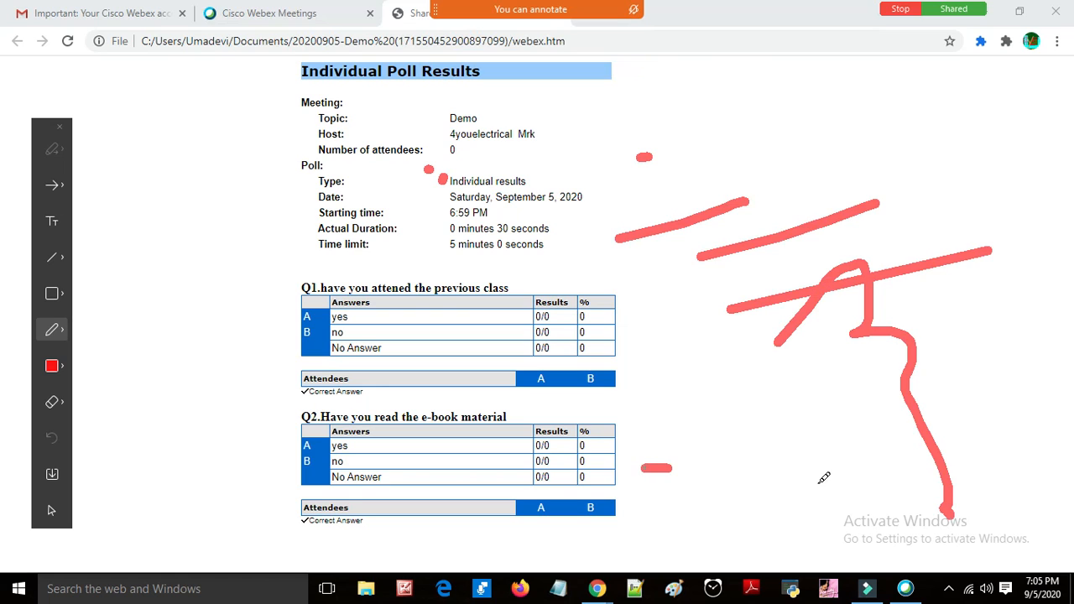
left_click_drag(676, 468, 894, 479)
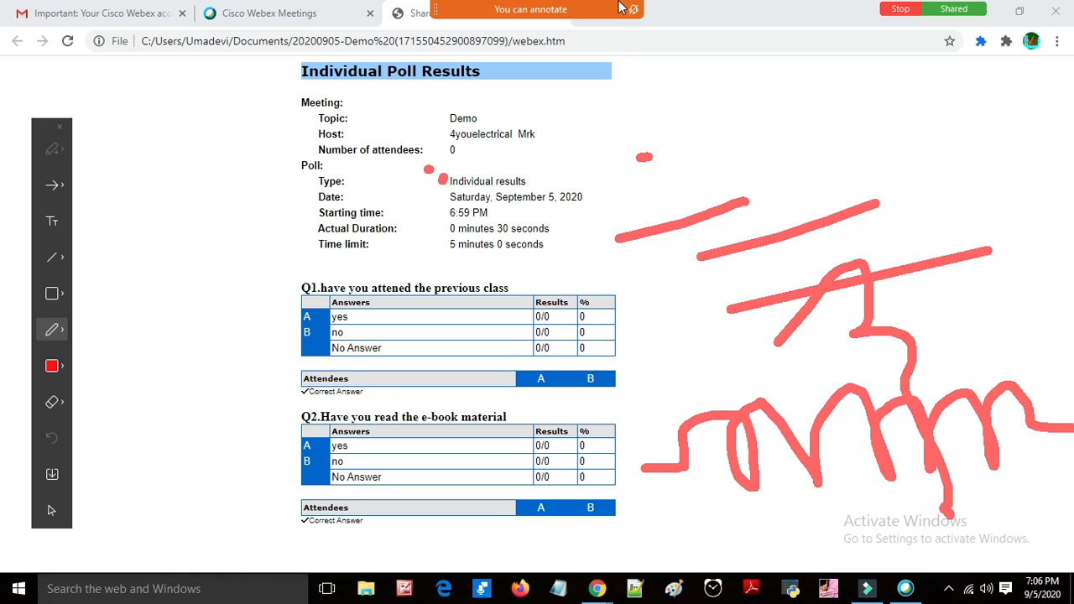
mouse_move(492, 18)
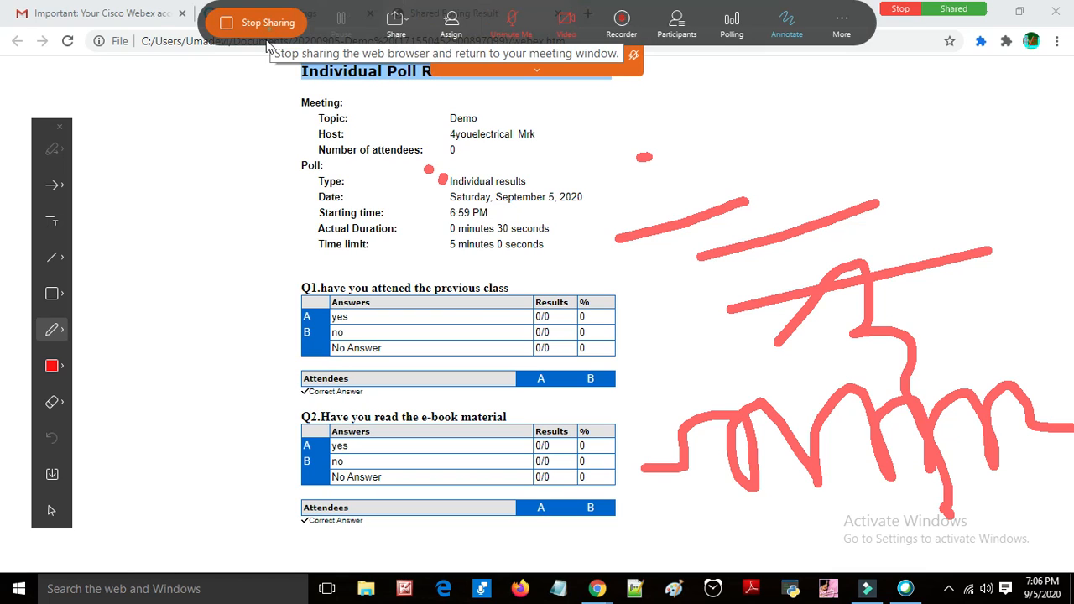
left_click(266, 35)
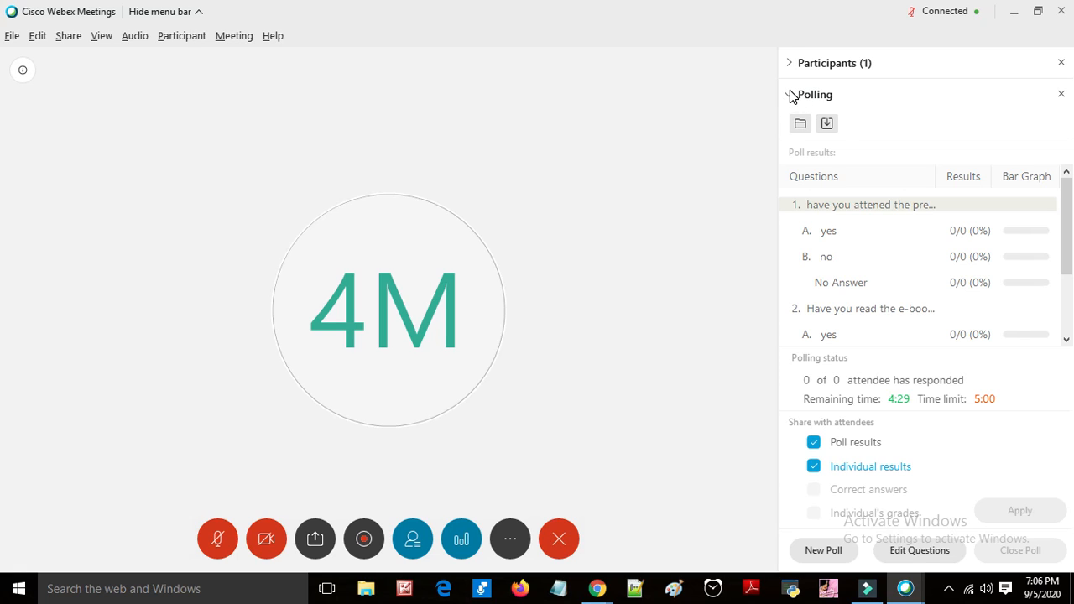
Step: Save the poll results as PollResultsdemo in Documents, declining to replace the existing PollResults file
left_click(827, 125)
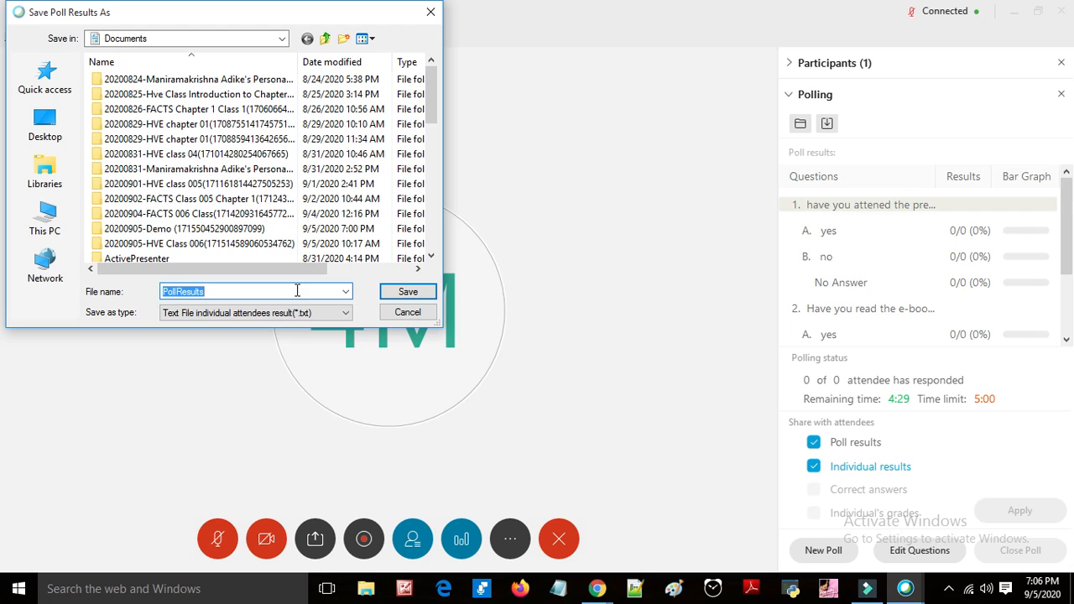
left_click(410, 292)
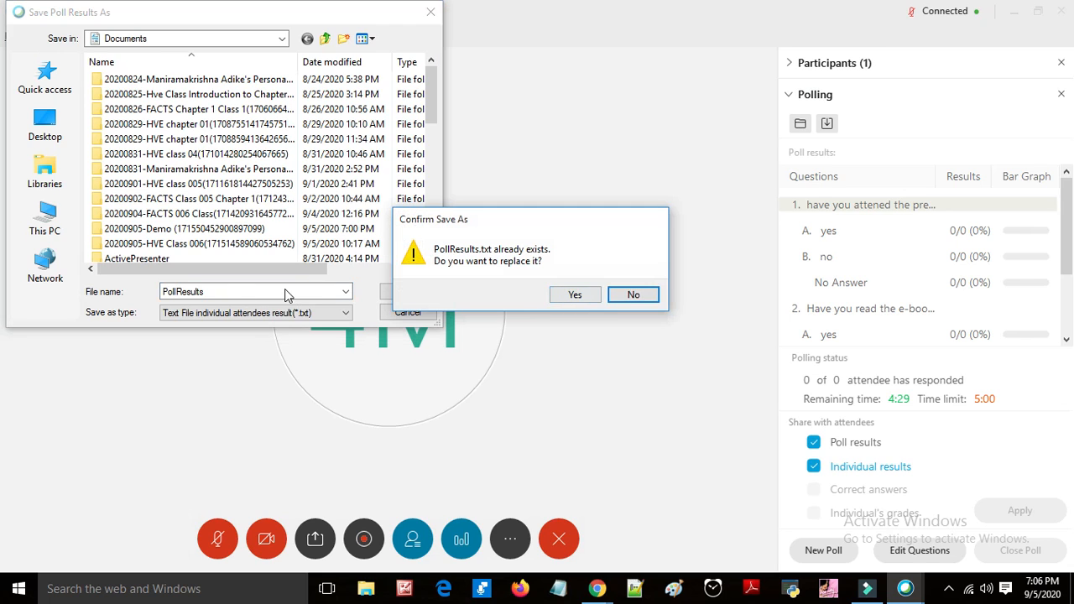
left_click(633, 295)
left_click(224, 291)
type("de")
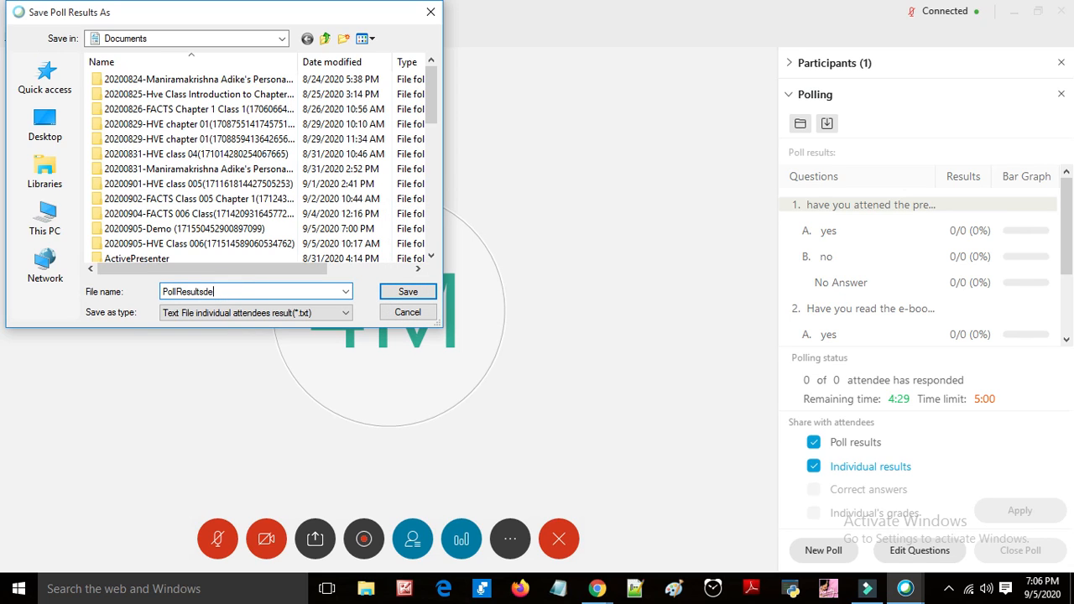
type("mo")
left_click(408, 292)
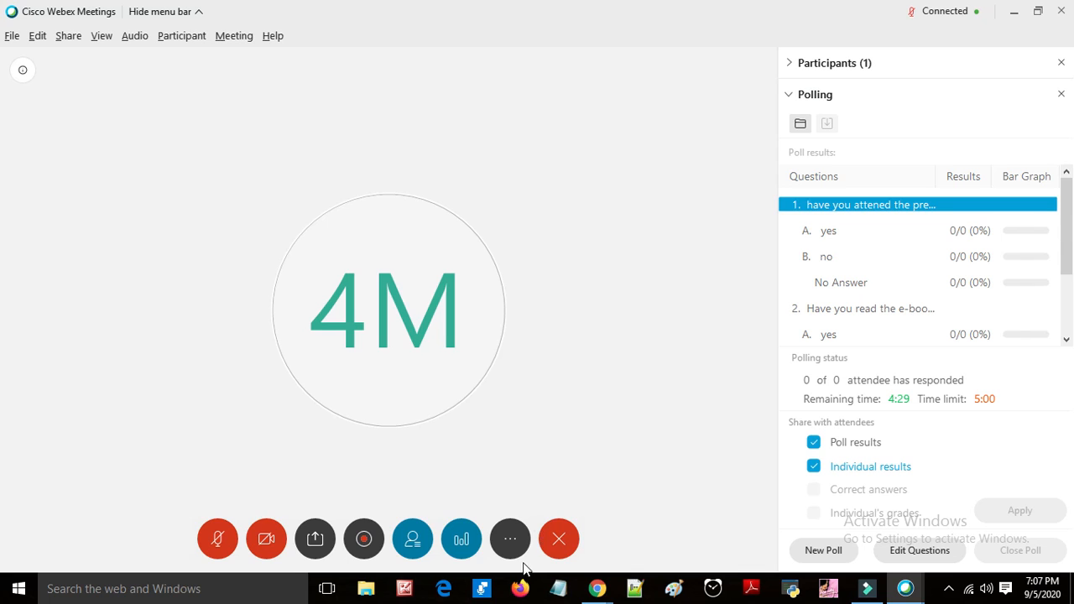
Step: Open the Invite & Remind dialog, look at its Email and Remind options, and close it
left_click(511, 542)
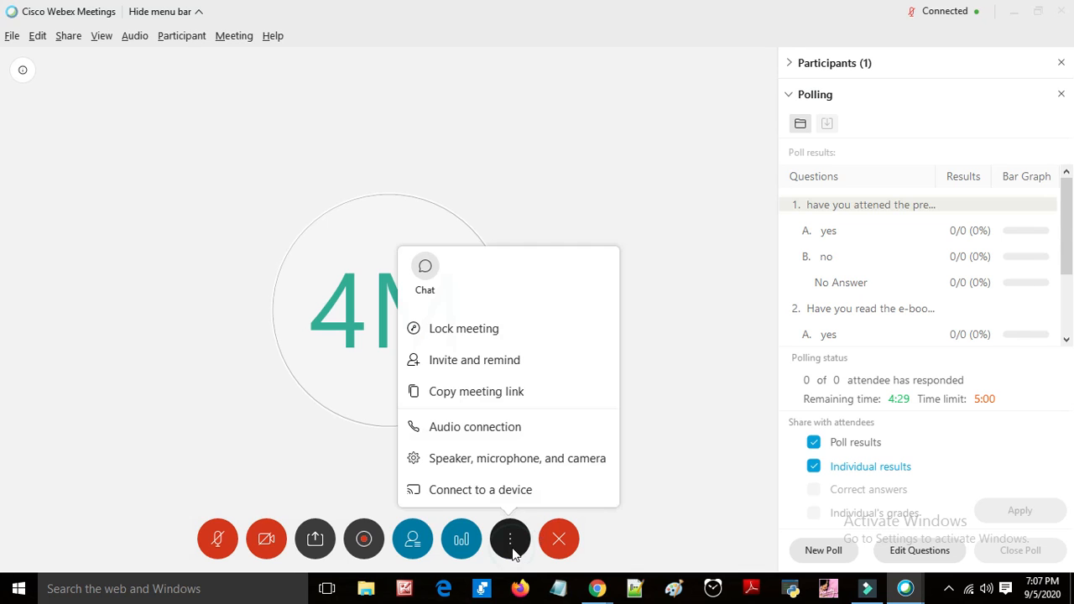
left_click(537, 361)
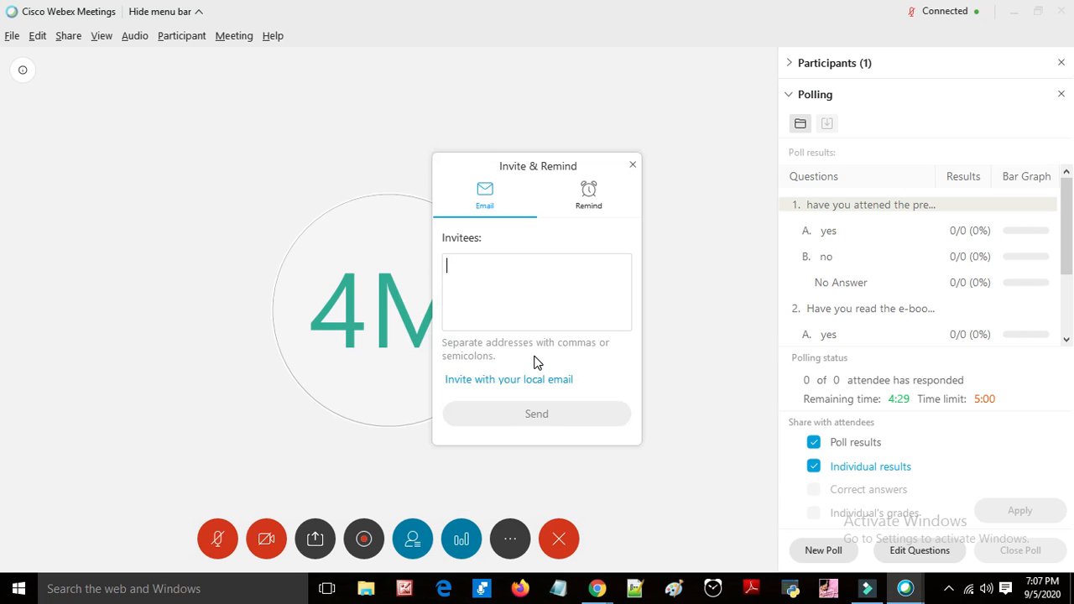
left_click(572, 198)
left_click(489, 193)
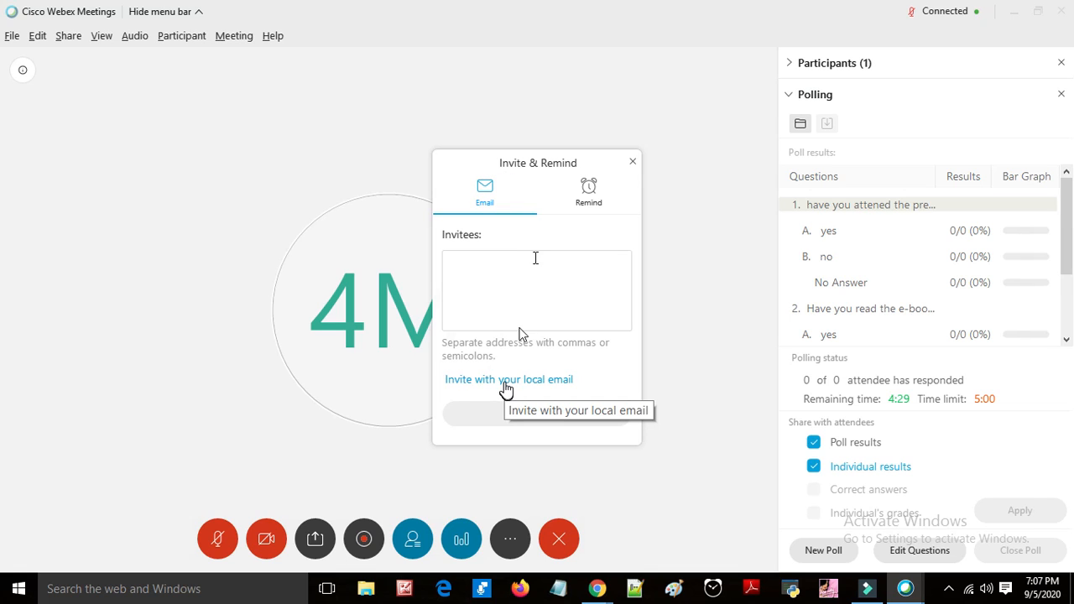
left_click(633, 163)
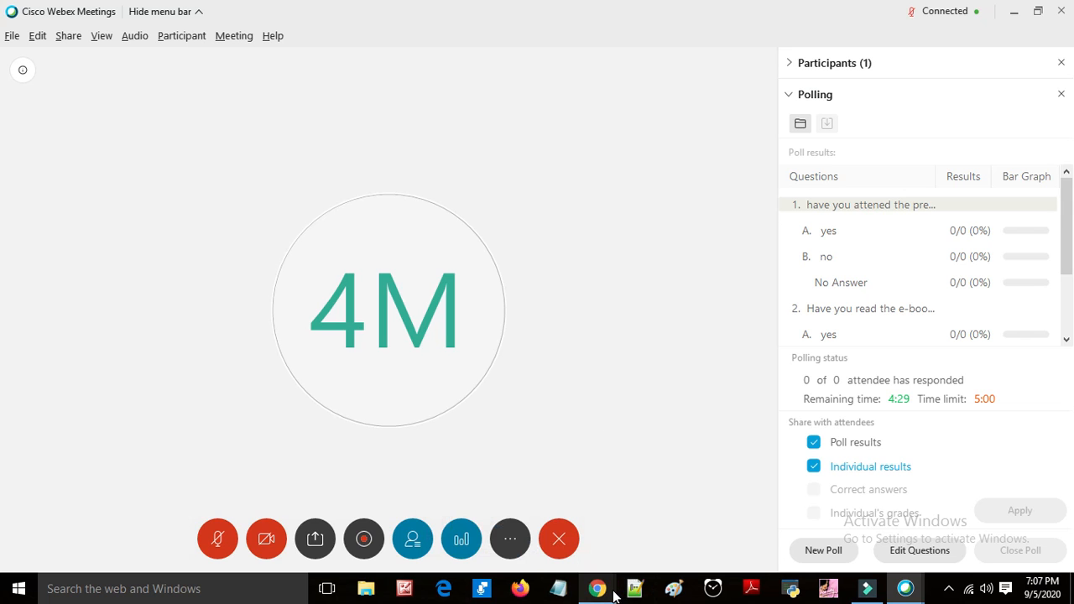
Step: Switch to the Cisco Webex Meetings browser tab with the Schedule a Meeting form
mouse_move(597, 588)
left_click(563, 515)
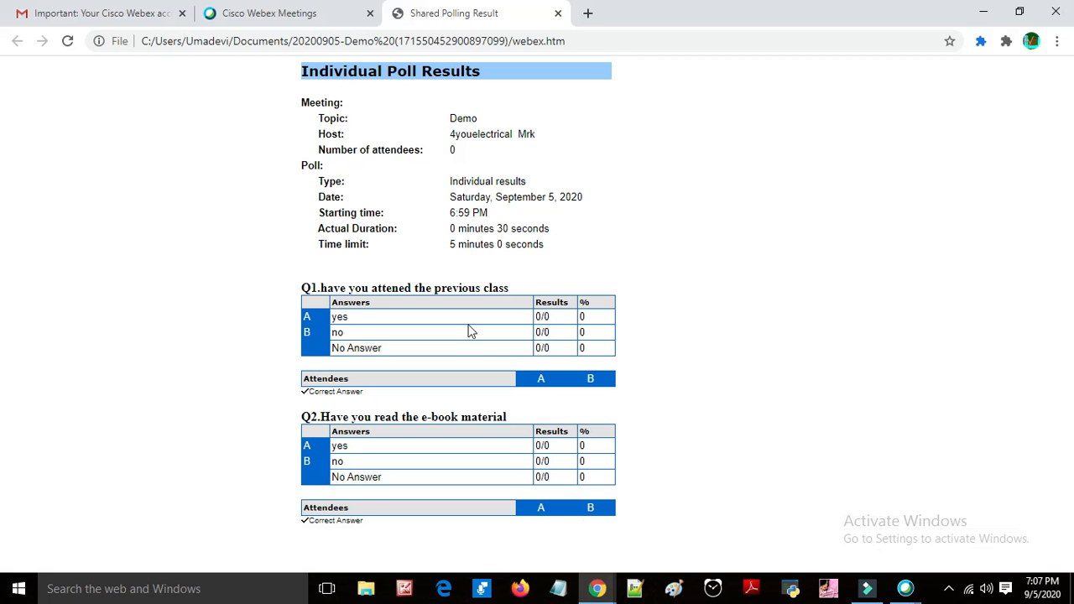
left_click(215, 12)
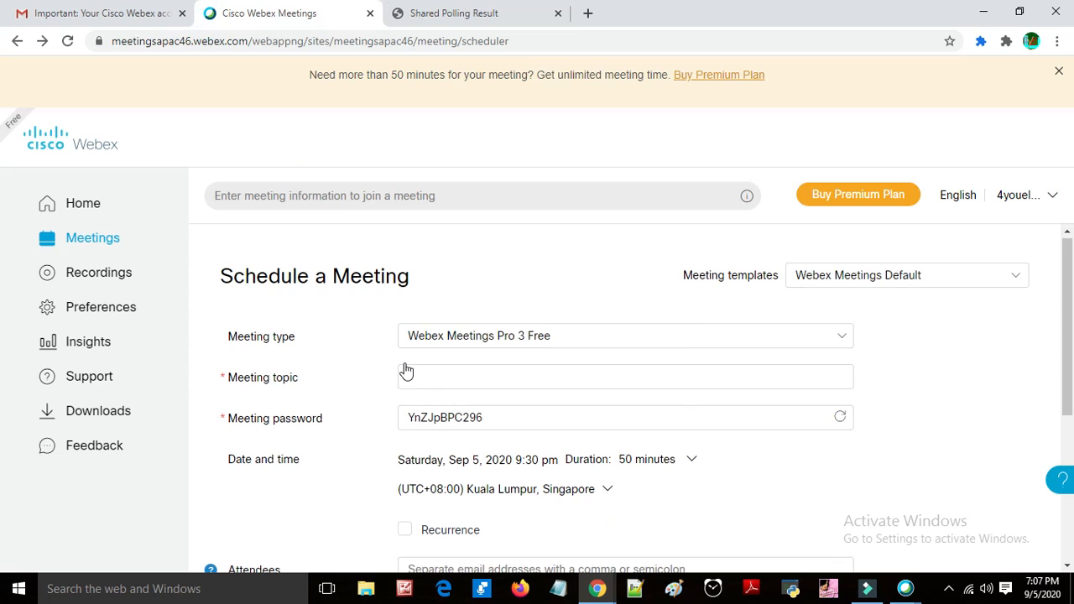
scroll(386, 386, "down", 2)
scroll(335, 357, "up", 2)
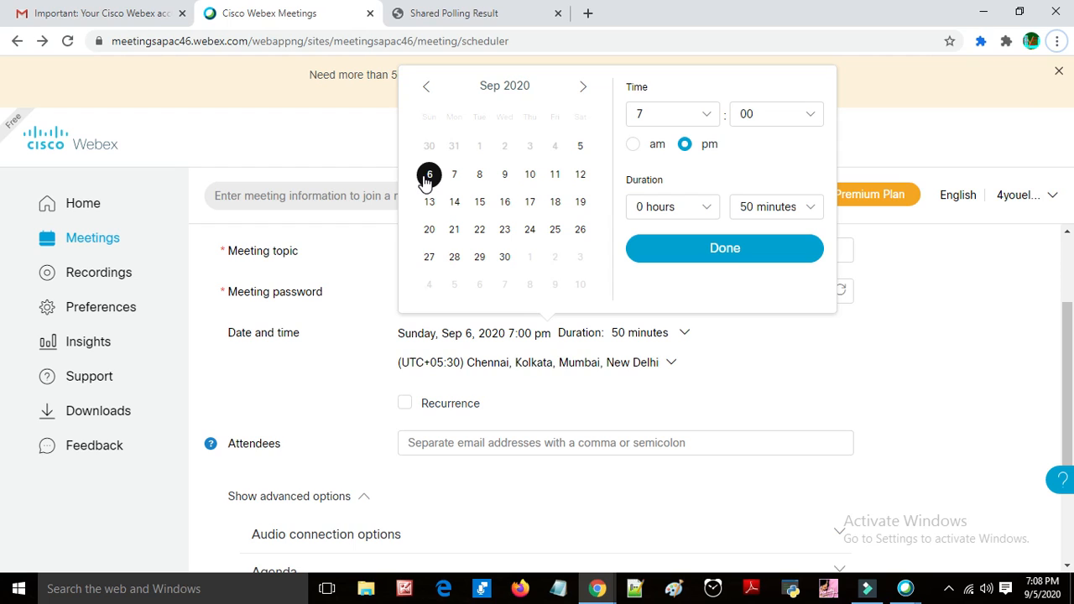
Step: Set the meeting start time to 10:00 am in the date and time picker
left_click(683, 120)
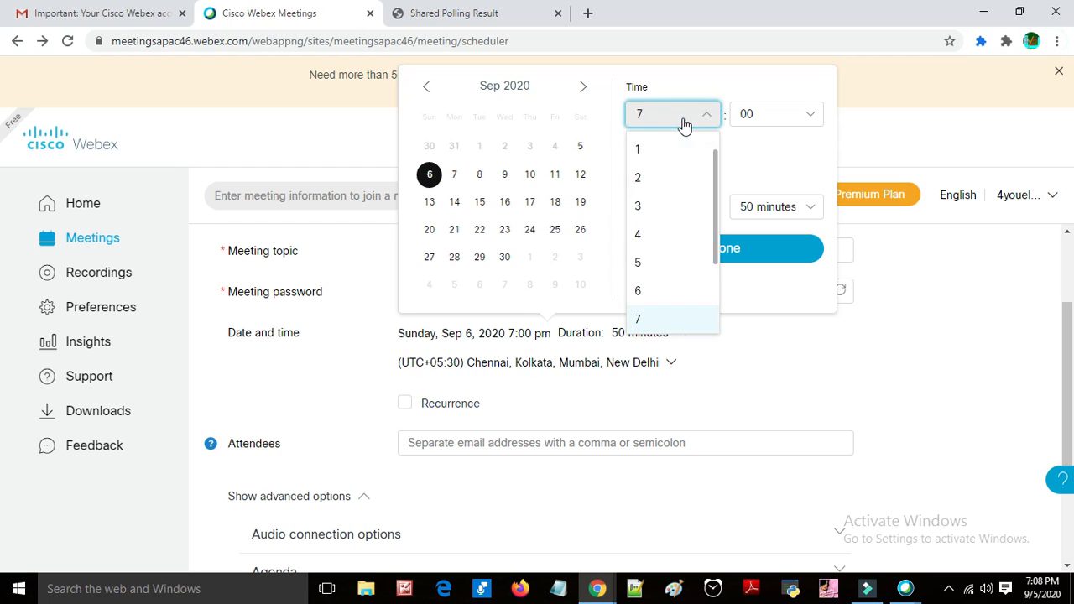
scroll(681, 252, "down", 2)
left_click(681, 287)
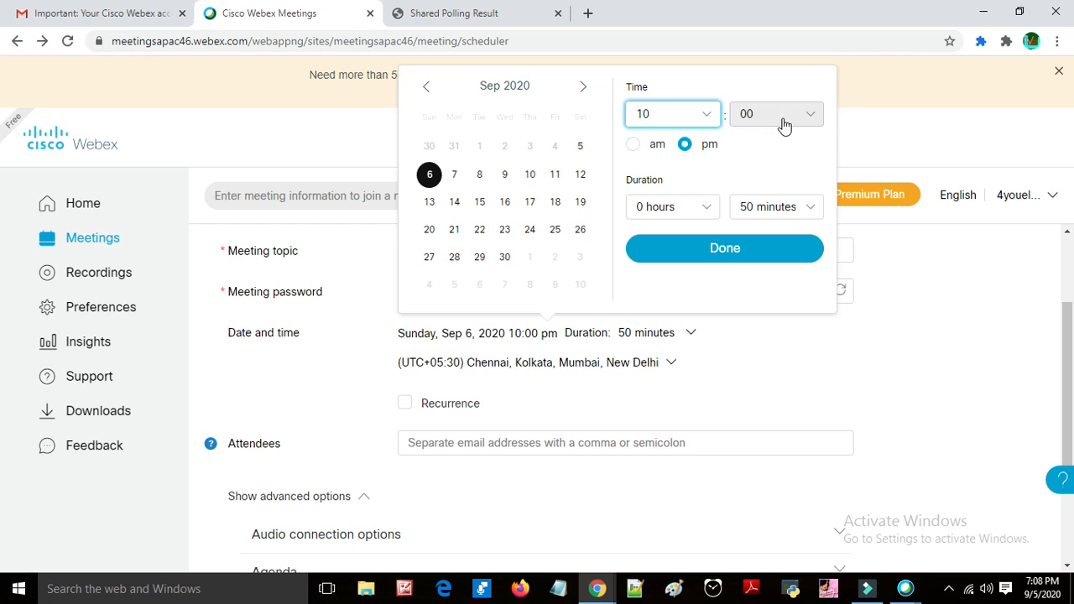
left_click(638, 155)
left_click(639, 156)
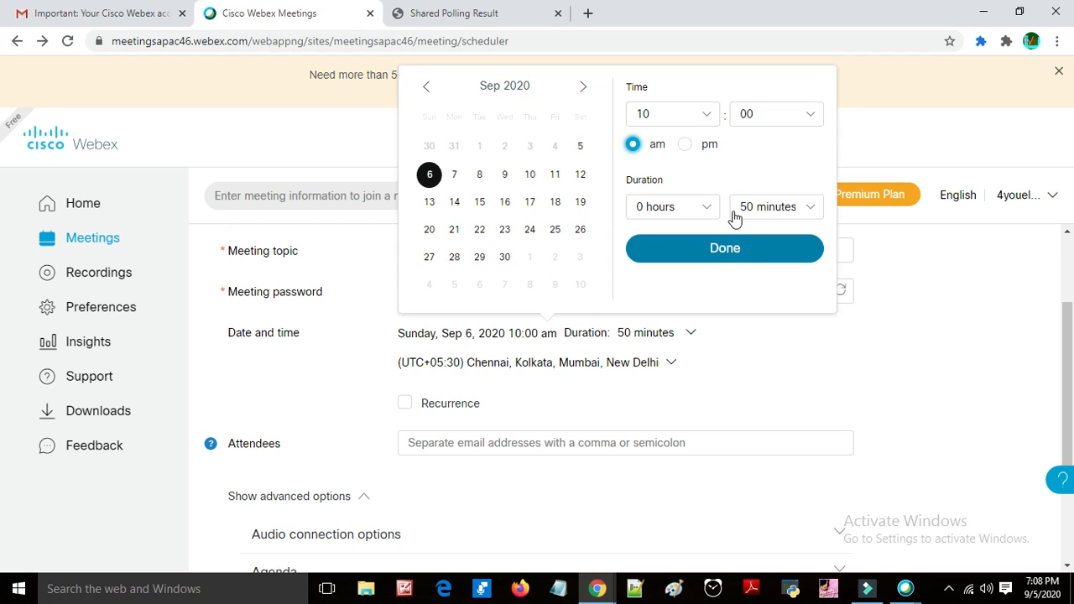
left_click(738, 260)
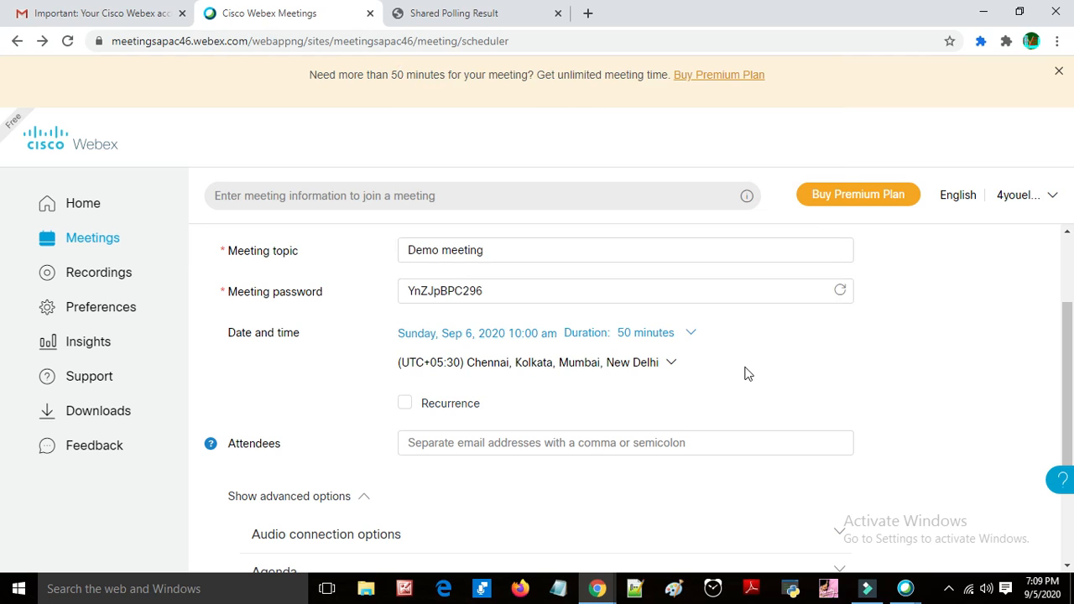
Step: Schedule the Demo meeting
scroll(749, 389, "down", 2)
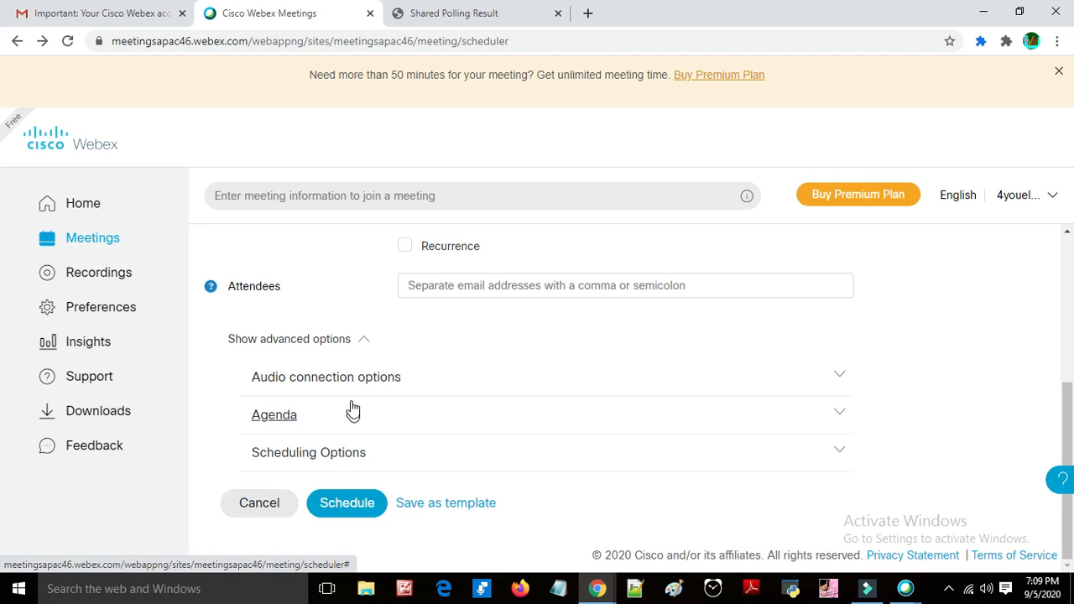
scroll(349, 404, "up", 3)
scroll(347, 454, "down", 3)
left_click(348, 509)
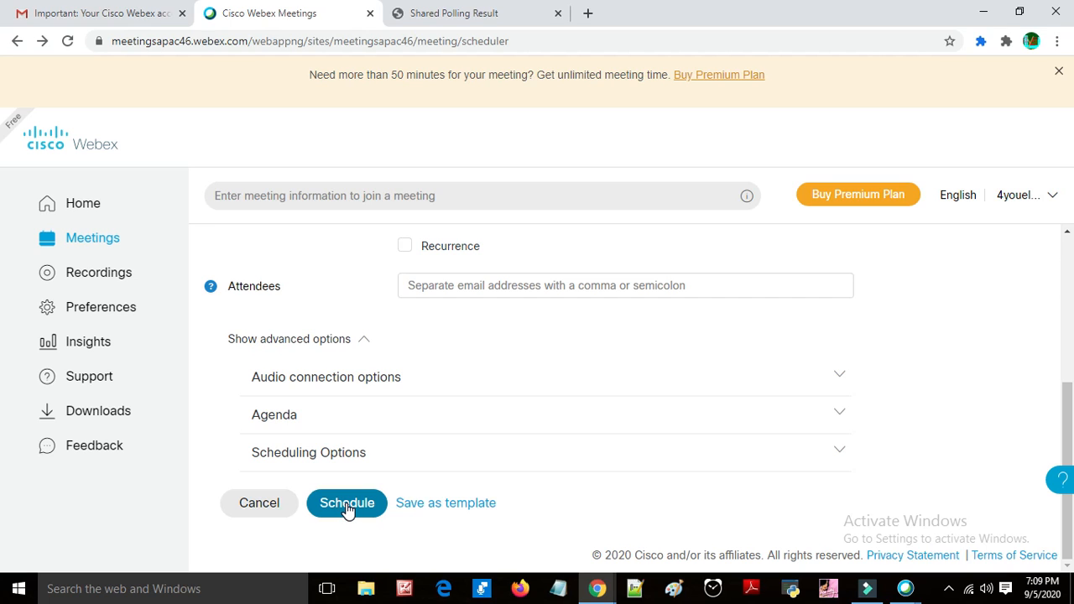
Step: Submit the Demo meeting schedule for Sunday, Sep 6, 2020 at 10:00 am
scroll(361, 409, "up", 2)
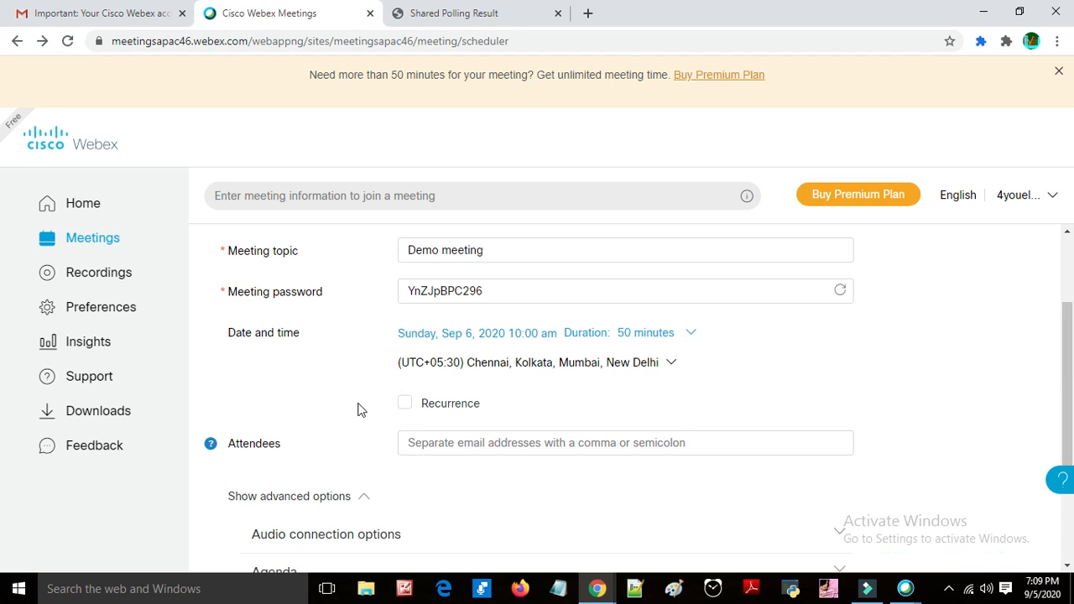
scroll(347, 507, "down", 2)
left_click(348, 503)
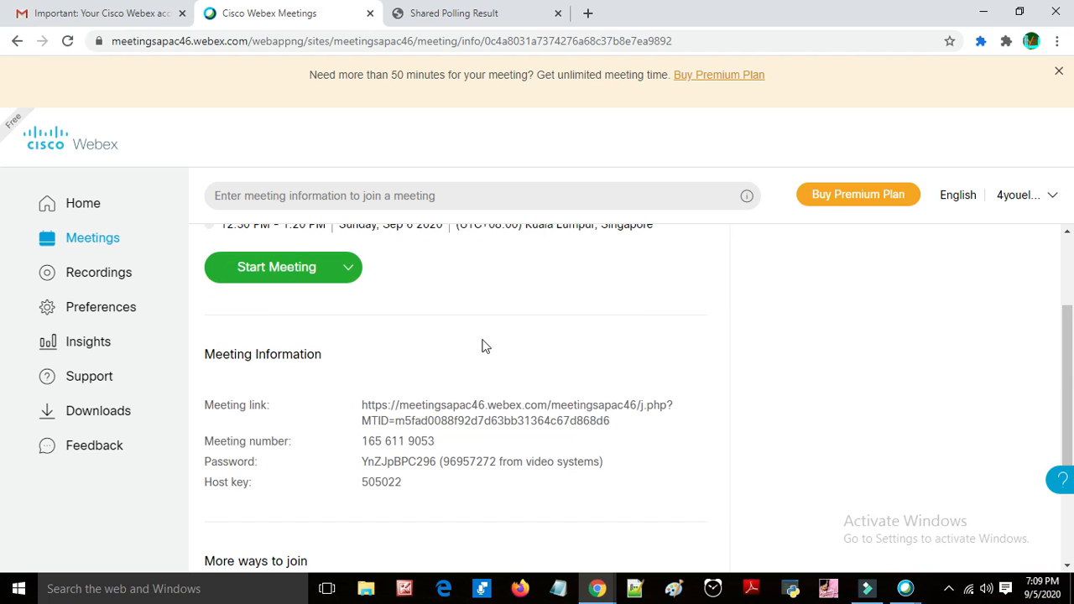
Step: Open the scheduled Demo meeting for editing and save the meeting form
scroll(482, 346, "up", 1)
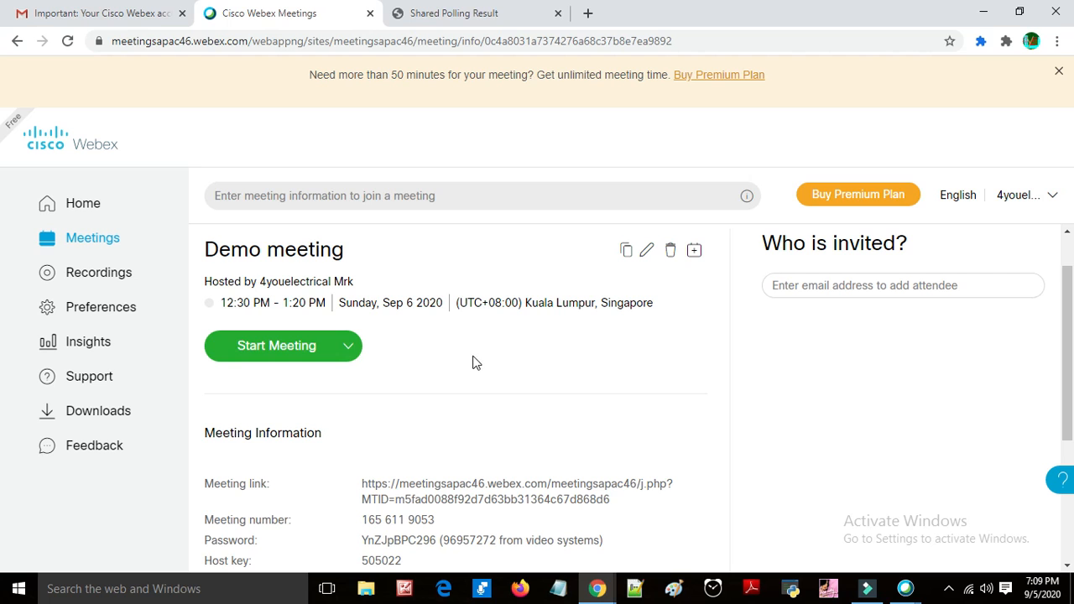
key("ctrl+minus")
key("ctrl+minus")
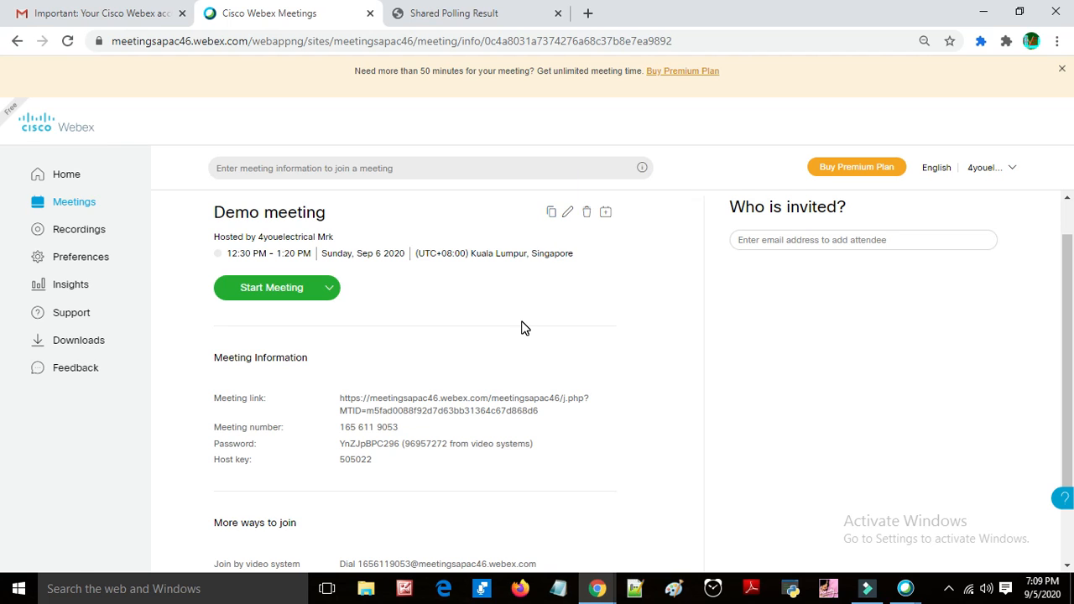
key("ctrl+plus")
key("ctrl+plus")
key("ctrl+plus")
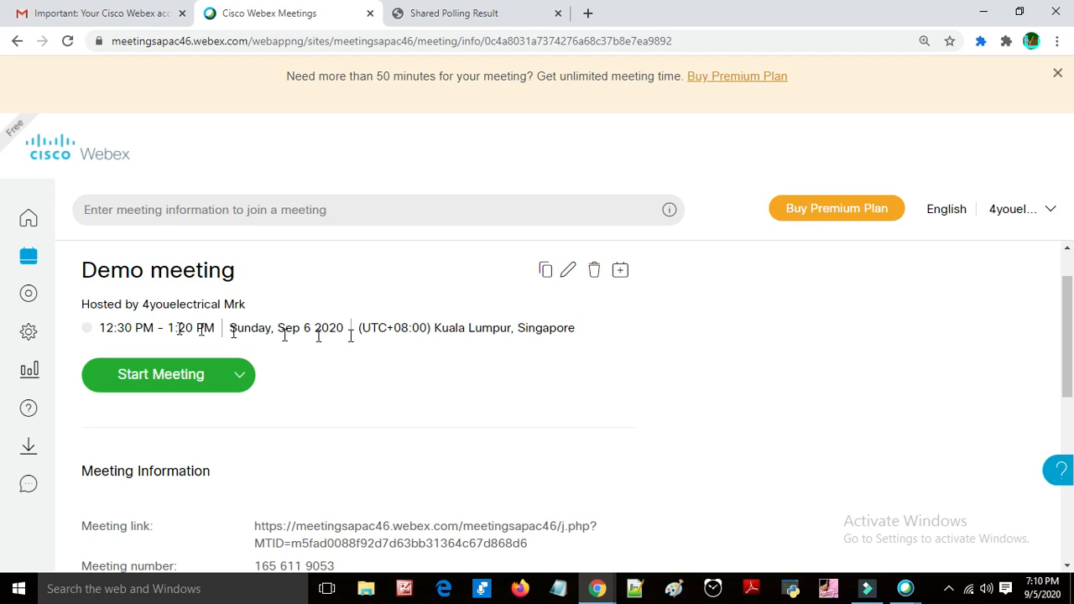
left_click(574, 275)
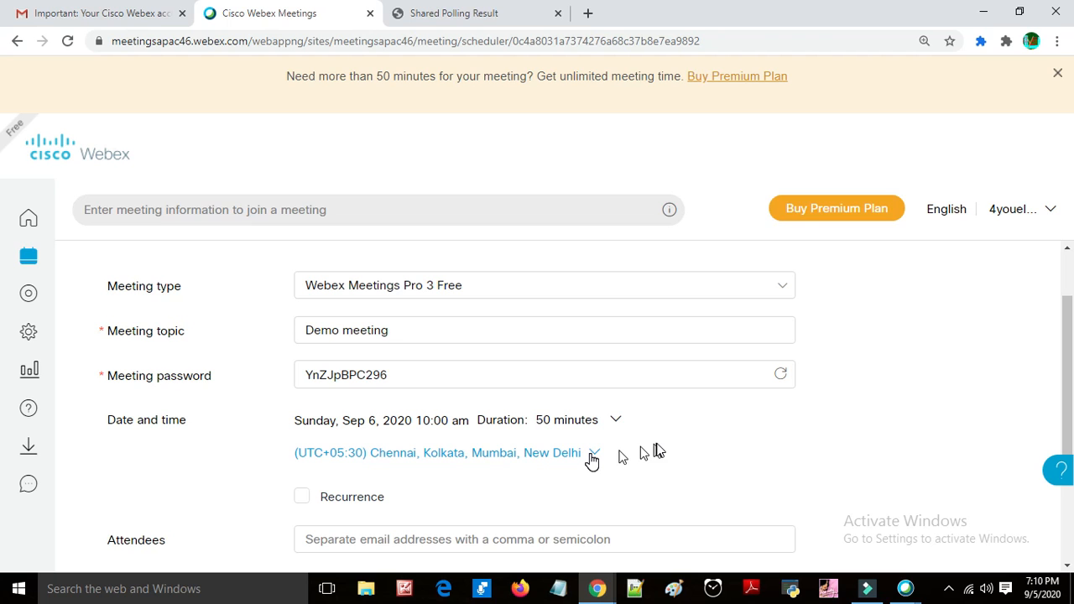
scroll(659, 451, "down", 1)
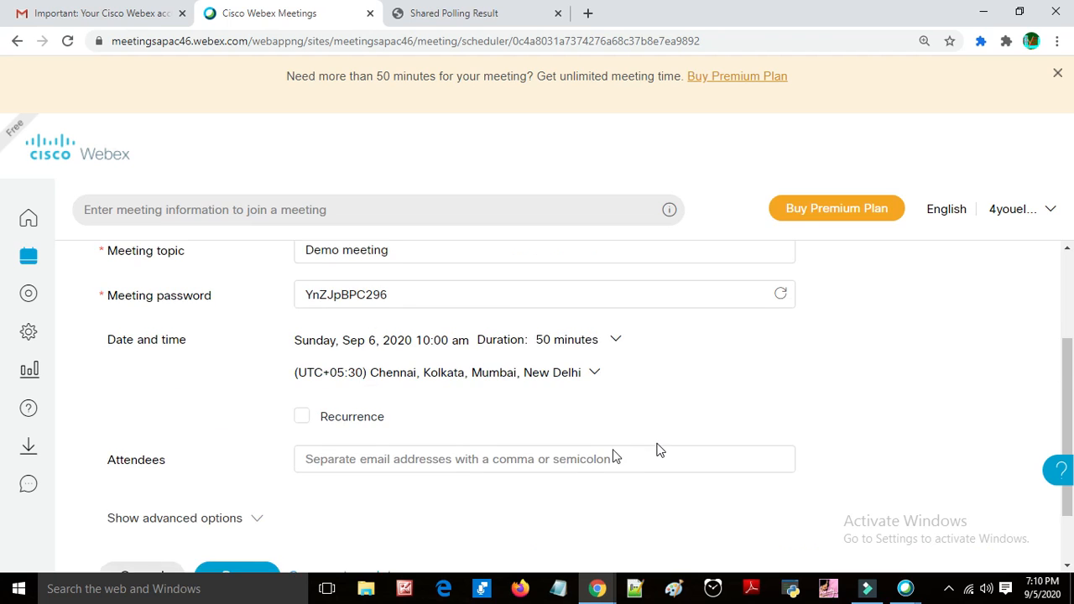
scroll(571, 432, "down", 1)
scroll(508, 357, "up", 3)
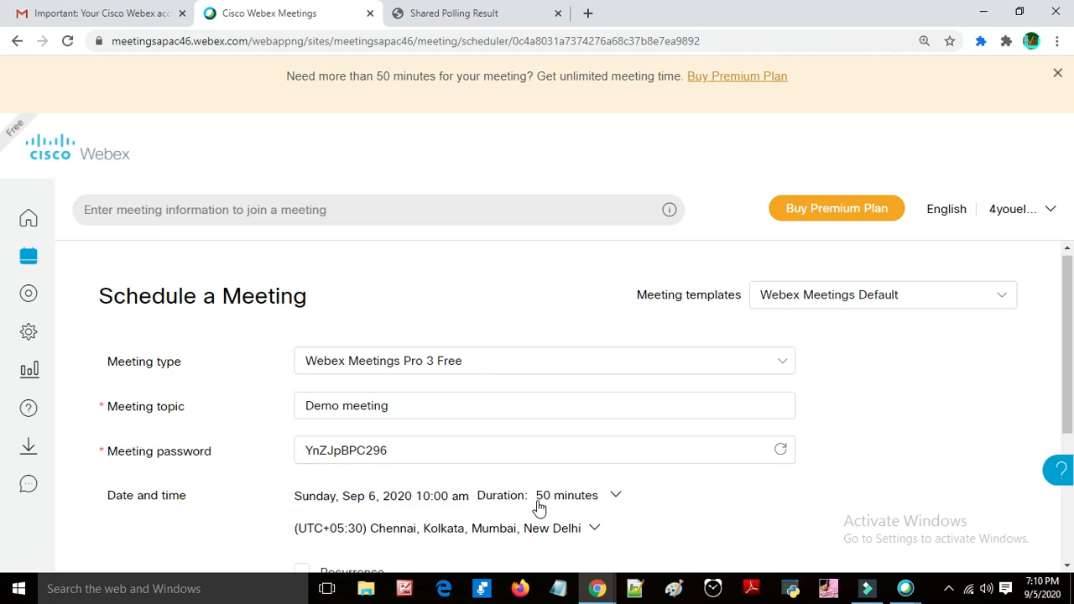
scroll(703, 283, "down", 2)
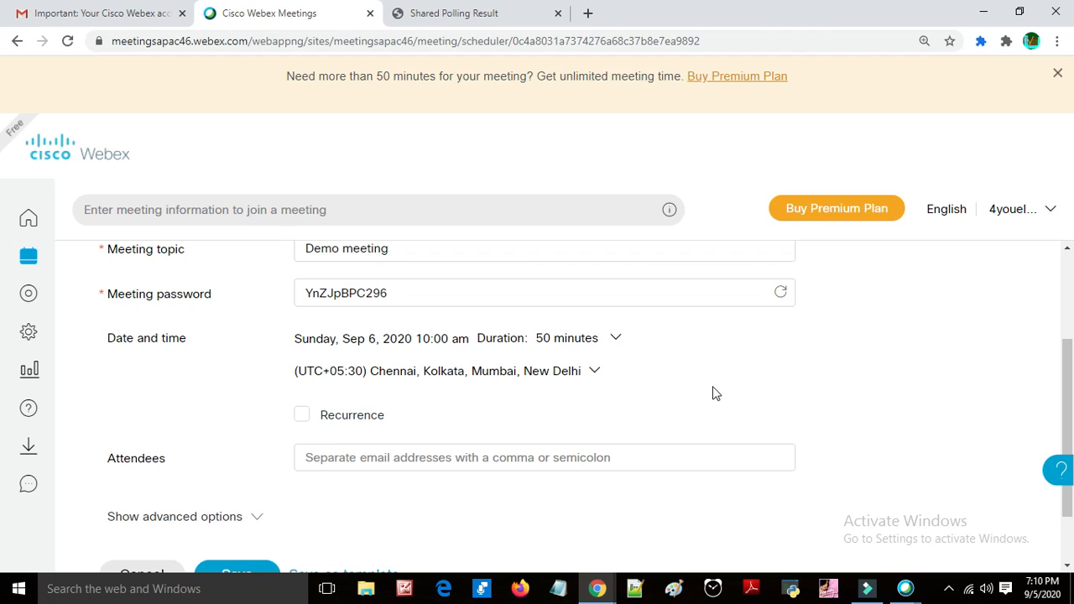
scroll(712, 391, "down", 1)
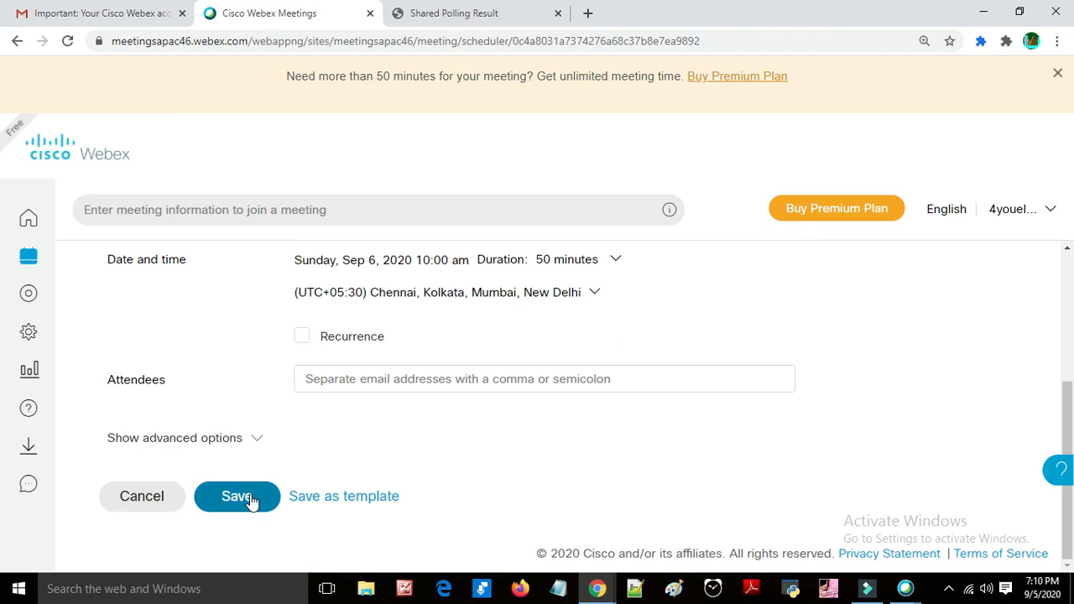
left_click(249, 495)
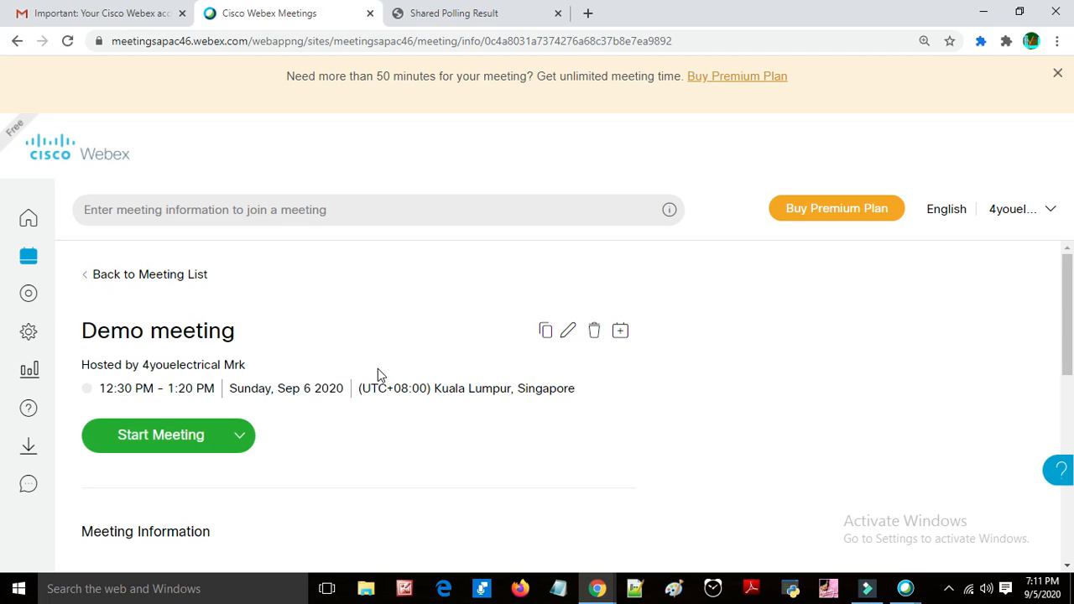
Step: Review the Demo meeting's information page, including link, meeting number and join options
scroll(379, 417, "down", 2)
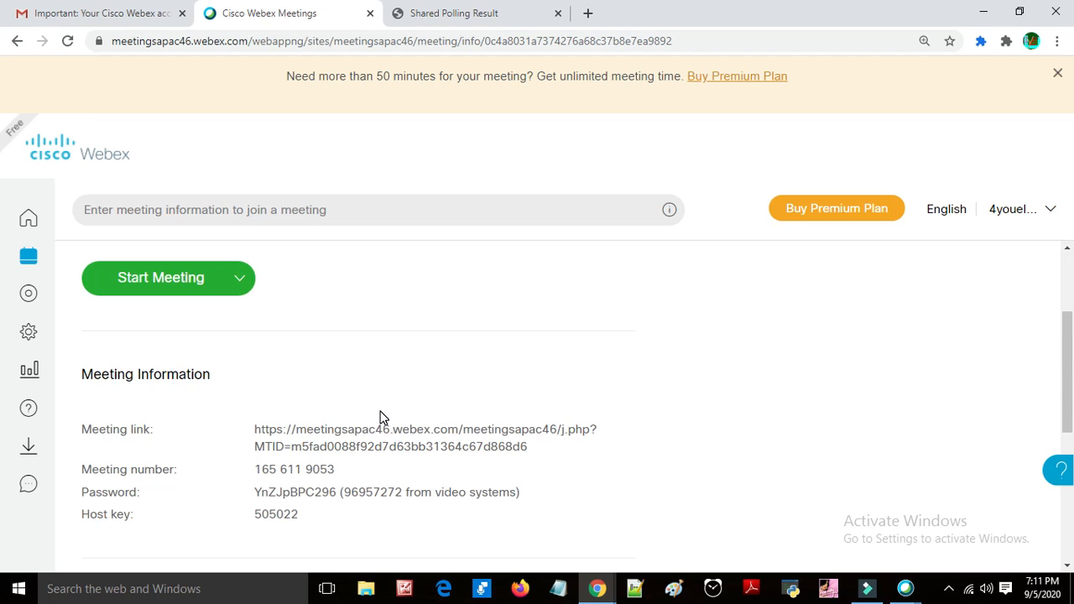
scroll(380, 417, "down", 4)
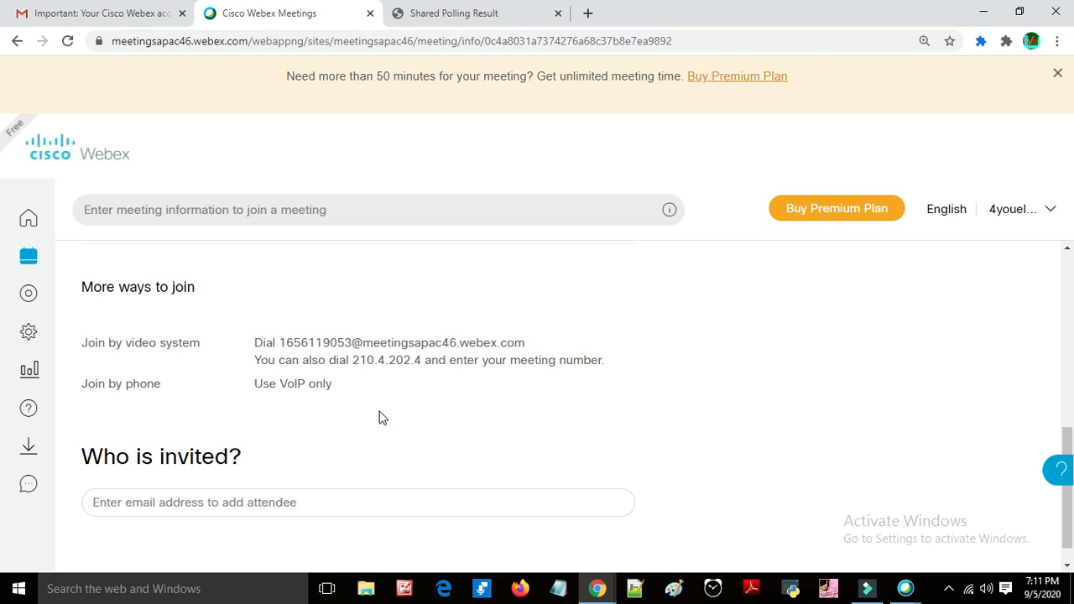
scroll(379, 417, "up", 1)
scroll(380, 417, "up", 2)
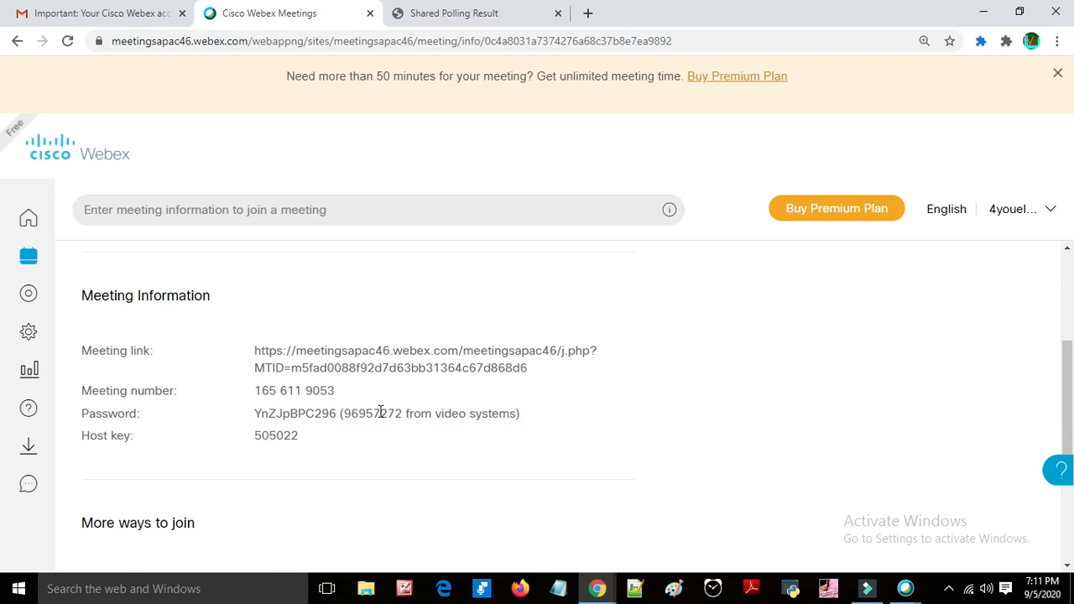
scroll(380, 411, "up", 2)
scroll(380, 412, "down", 2)
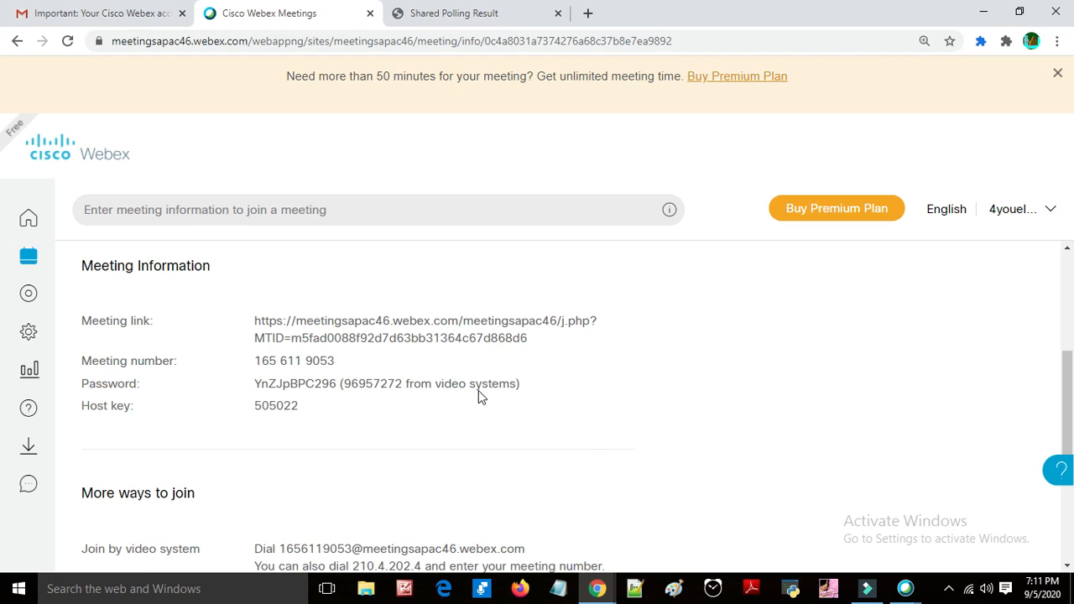
scroll(491, 396, "up", 2)
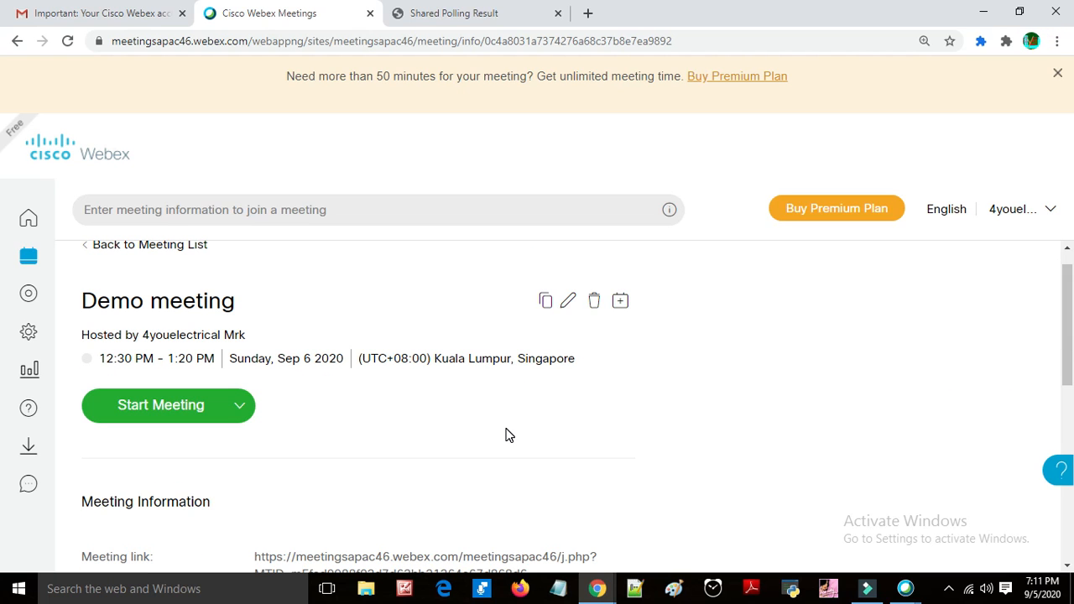
scroll(507, 435, "down", 1)
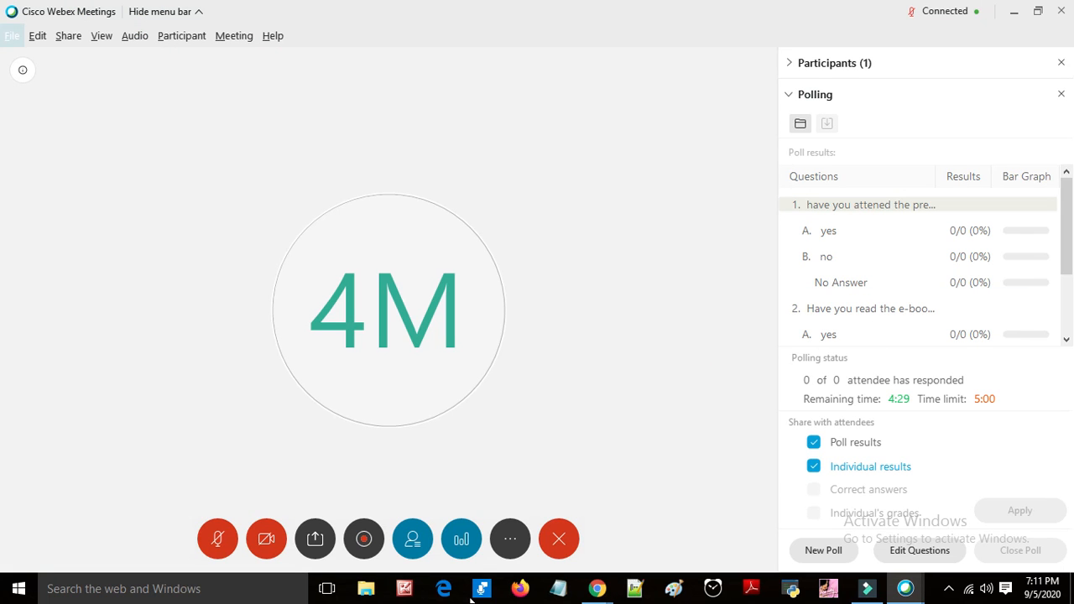
Step: Record the meeting to an MPEG4 file in Documents, pausing and stopping the recording
left_click(365, 550)
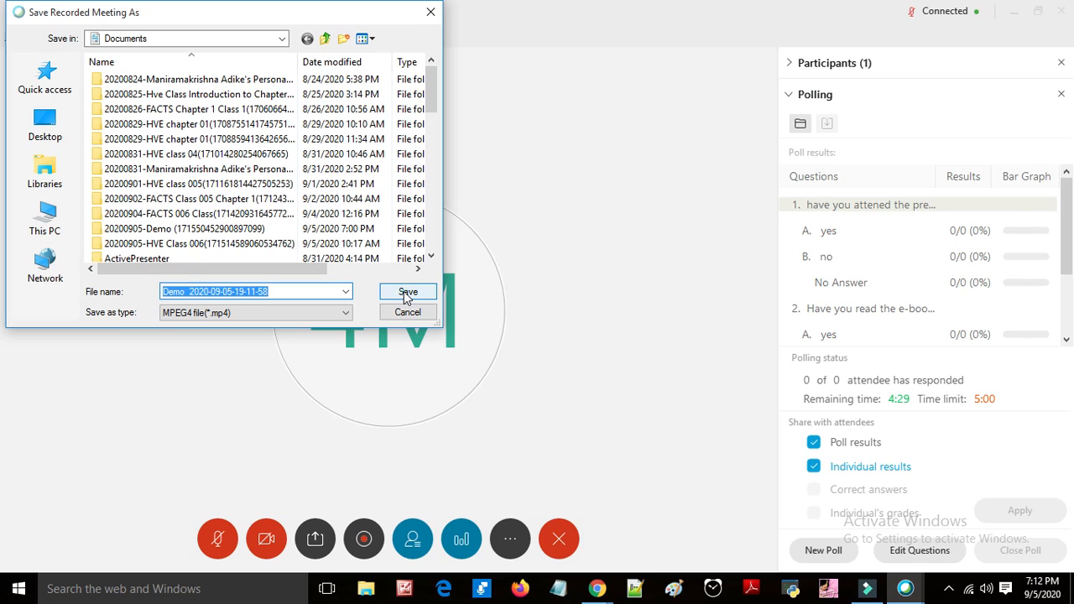
left_click(407, 296)
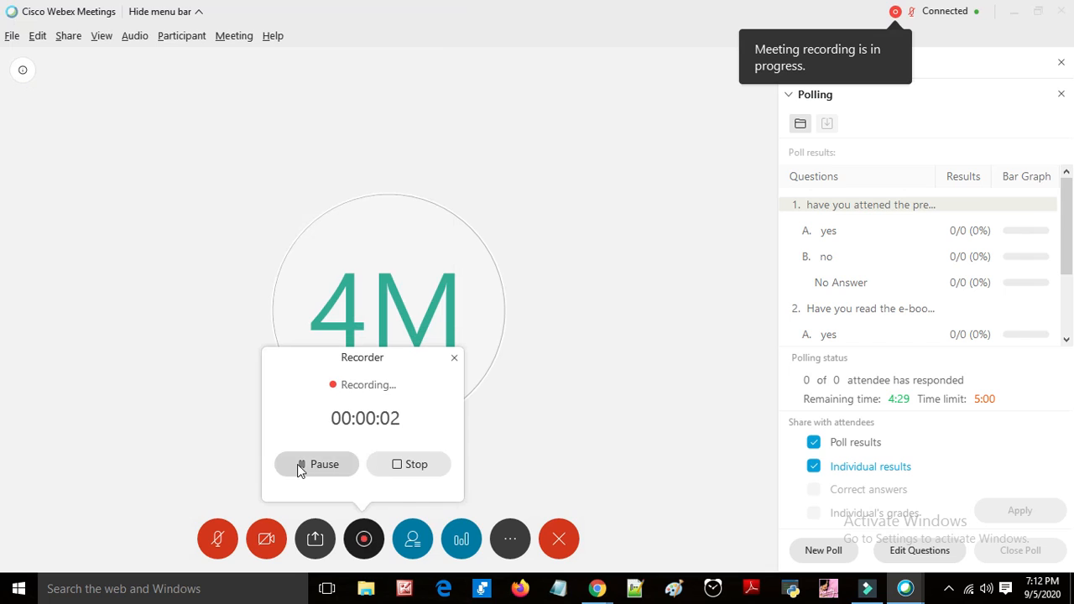
left_click(301, 466)
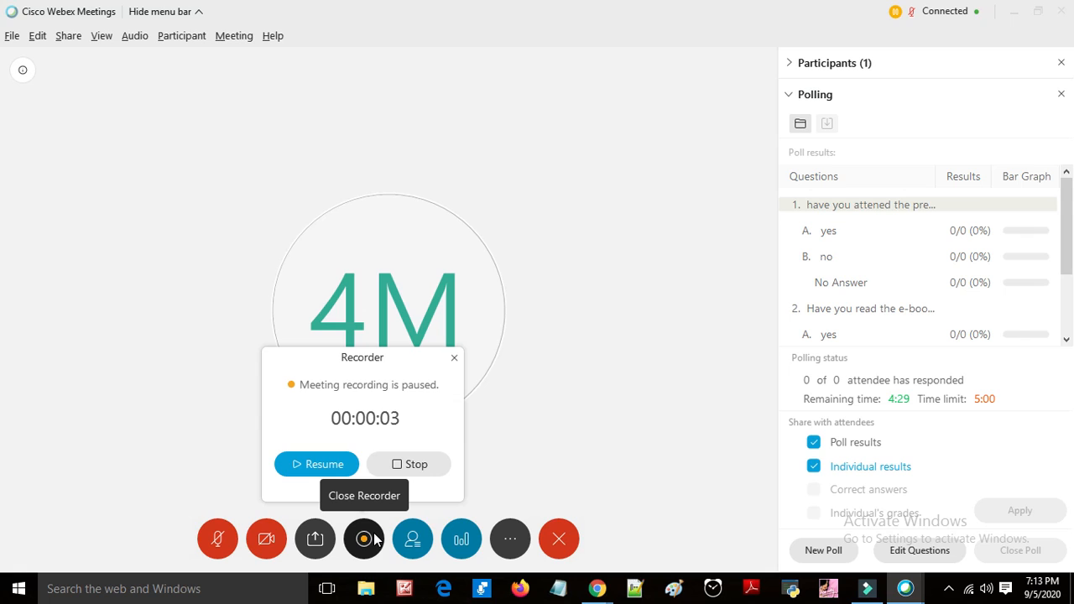
left_click(432, 466)
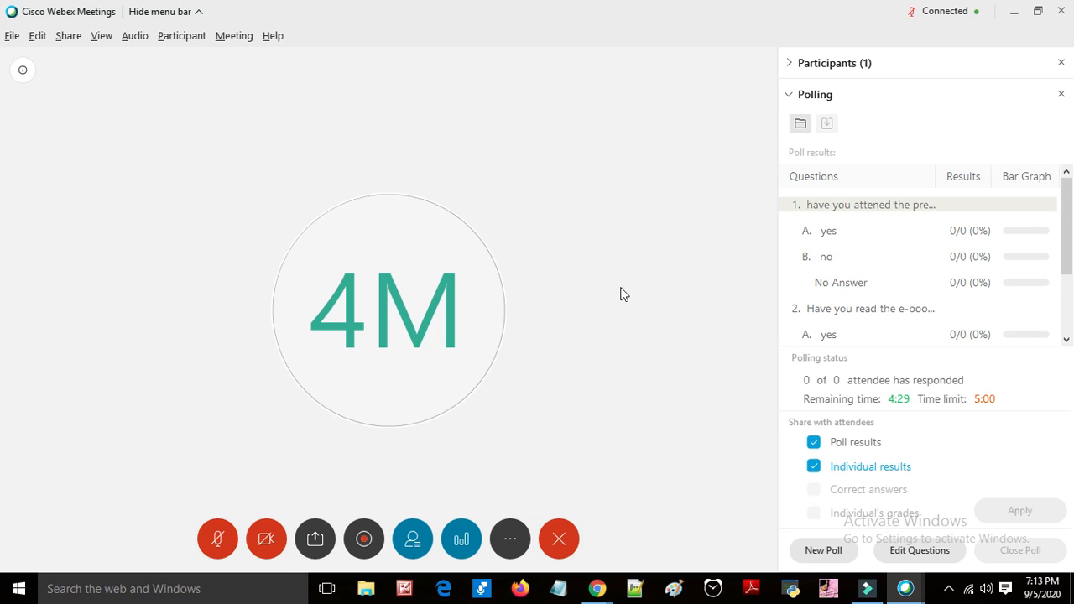
Step: Copy the meeting link and paste it into a Notepad window
left_click(517, 544)
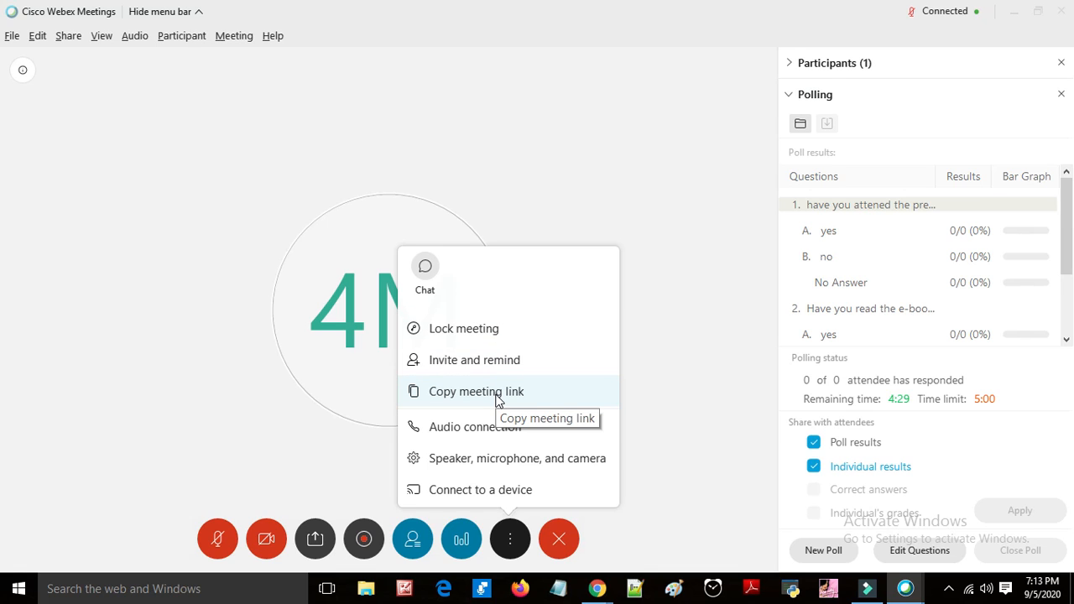
left_click(428, 393)
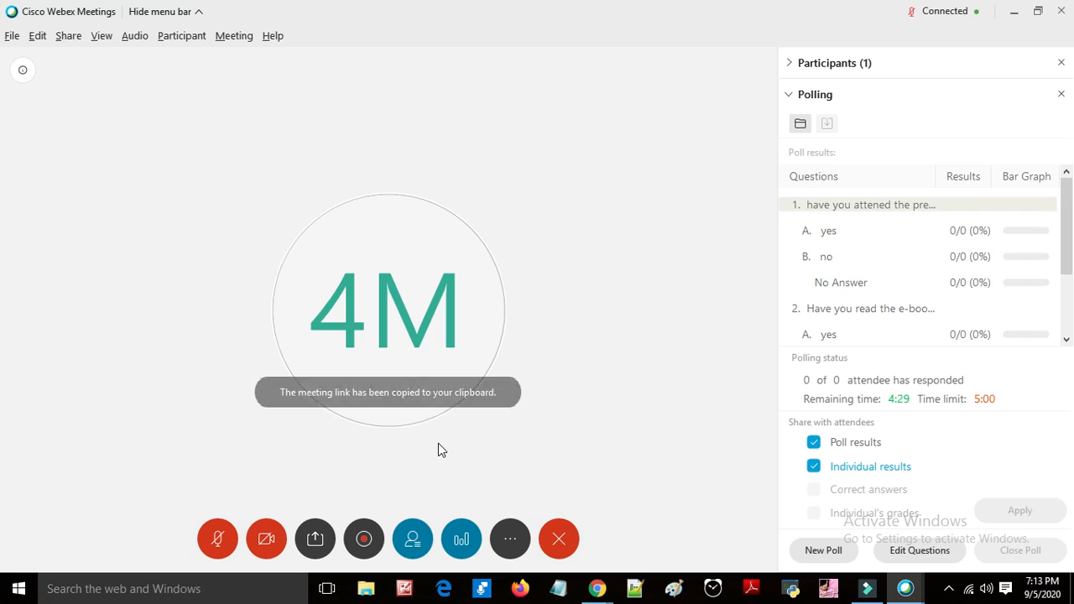
left_click(558, 587)
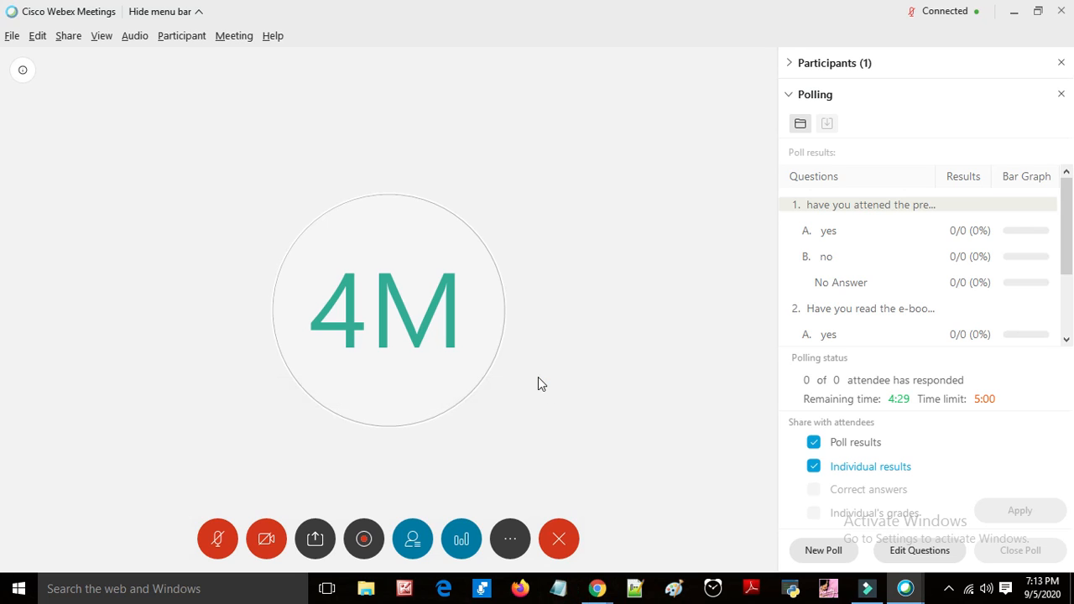
key("ctrl+v")
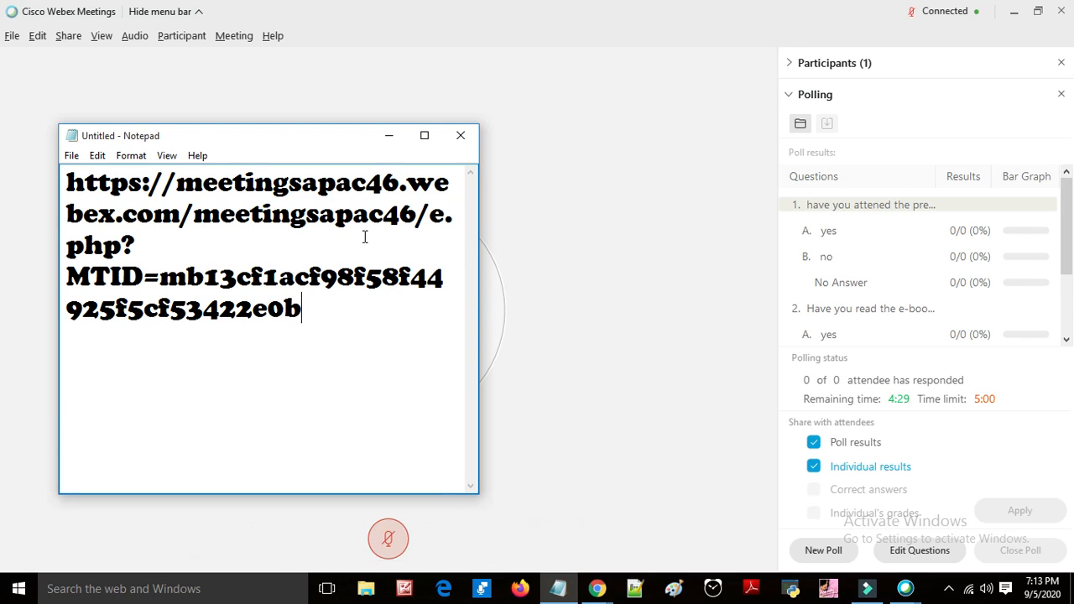
left_click(382, 139)
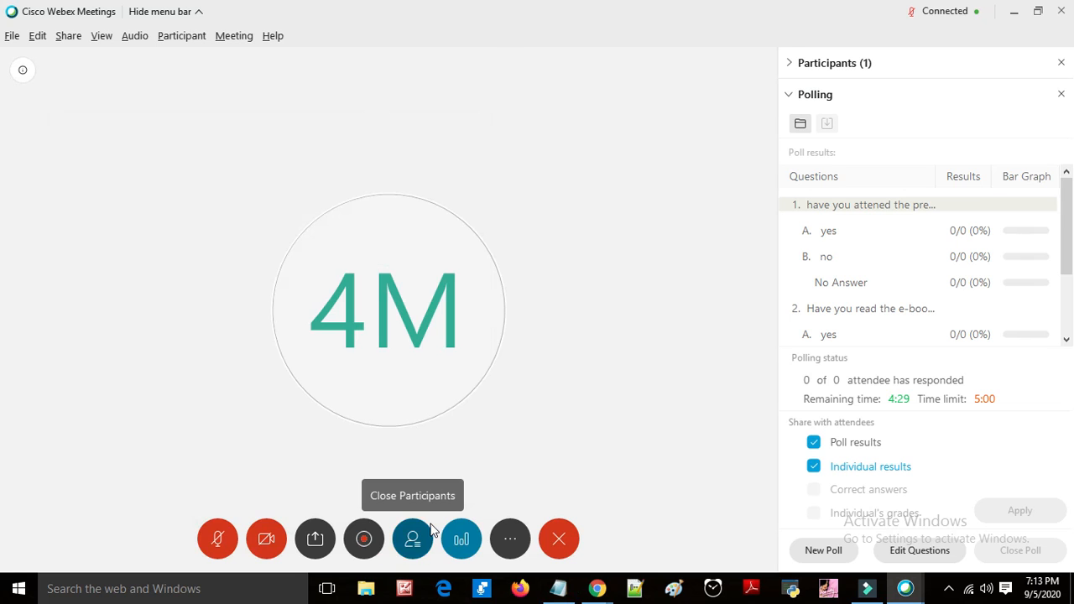
Step: Open the Speaker, Microphone, and Camera settings and review the camera source options
left_click(507, 543)
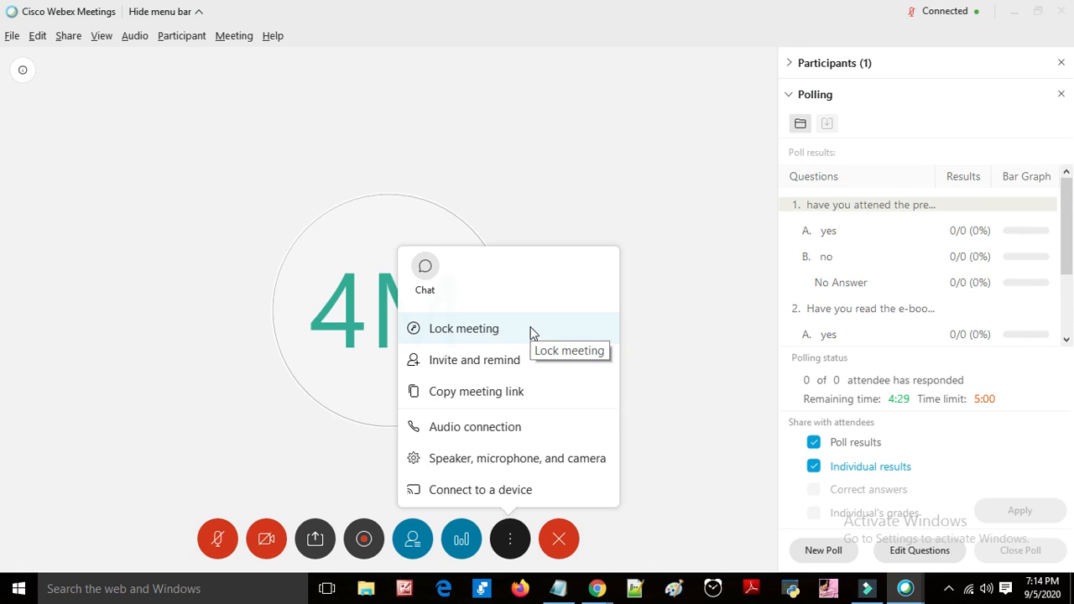
left_click(545, 460)
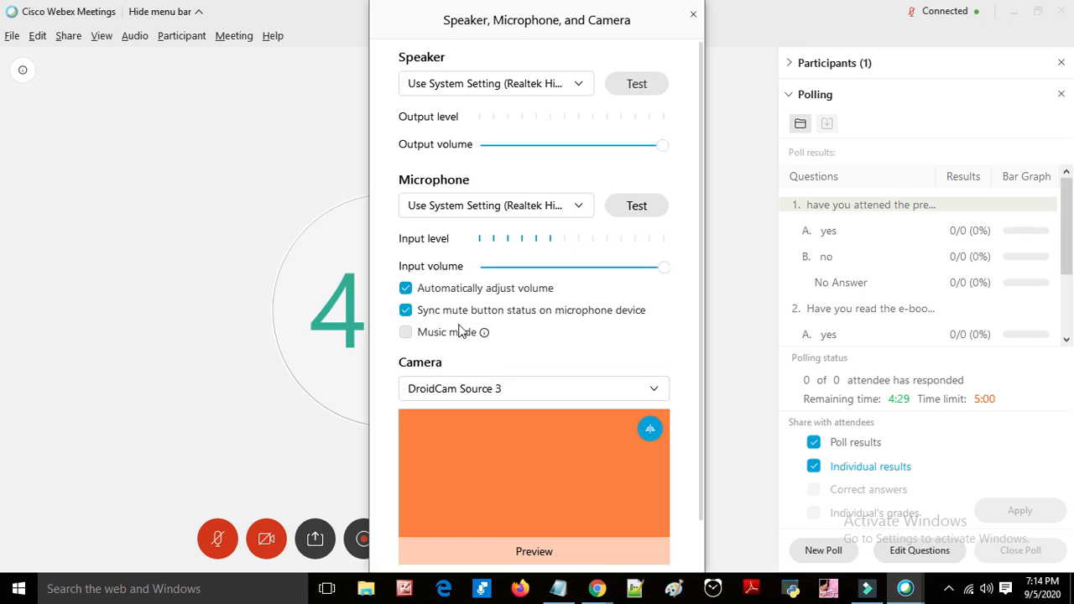
left_click(512, 393)
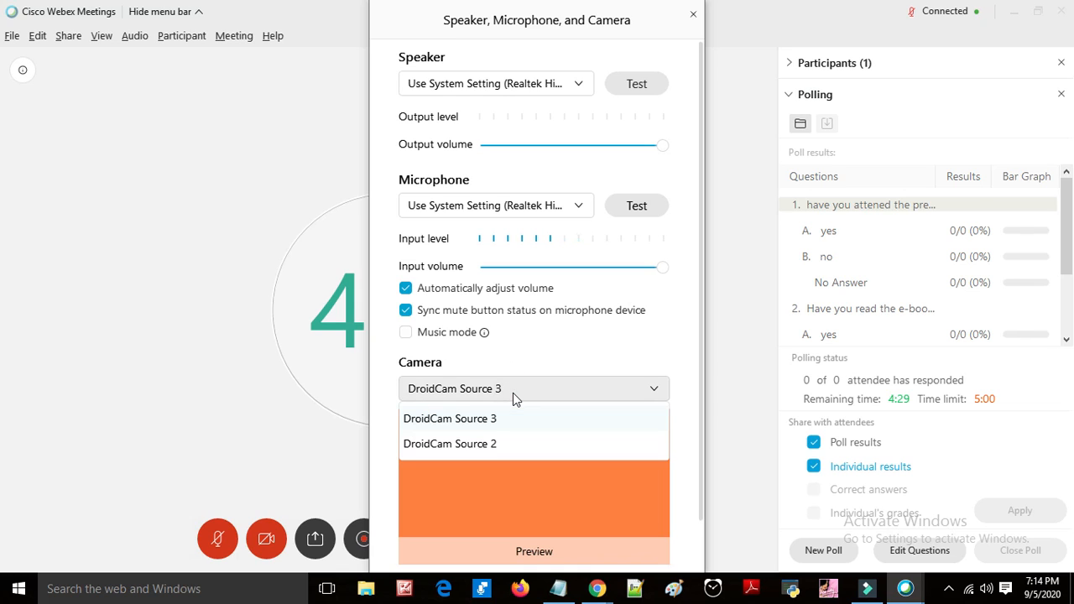
left_click(532, 344)
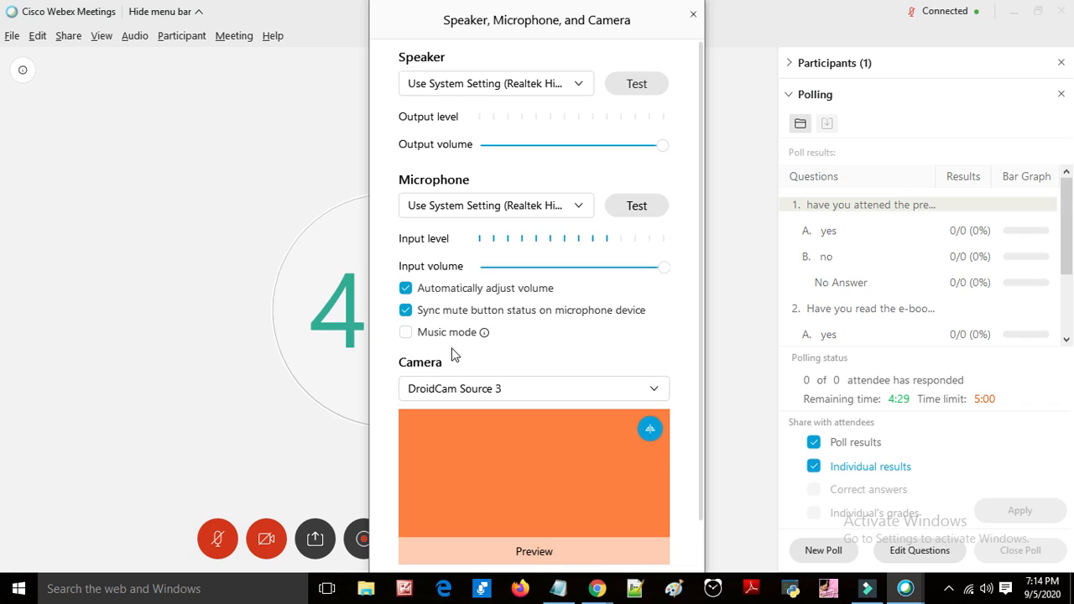
left_click(408, 337)
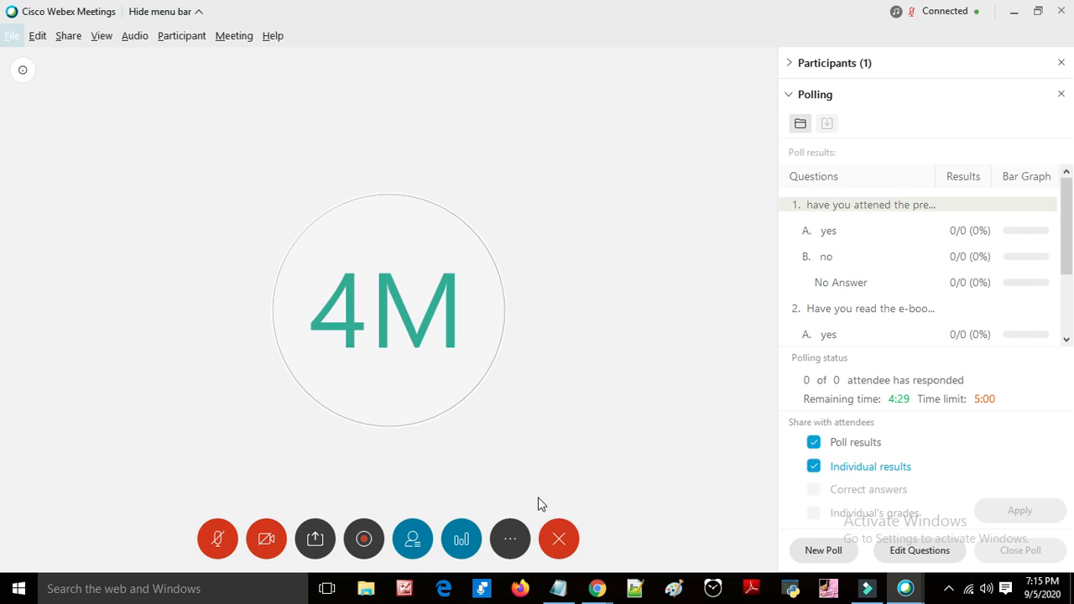
Step: End the meeting, saving meeting files with Poll Questions and Poll Results to Documents
left_click(559, 540)
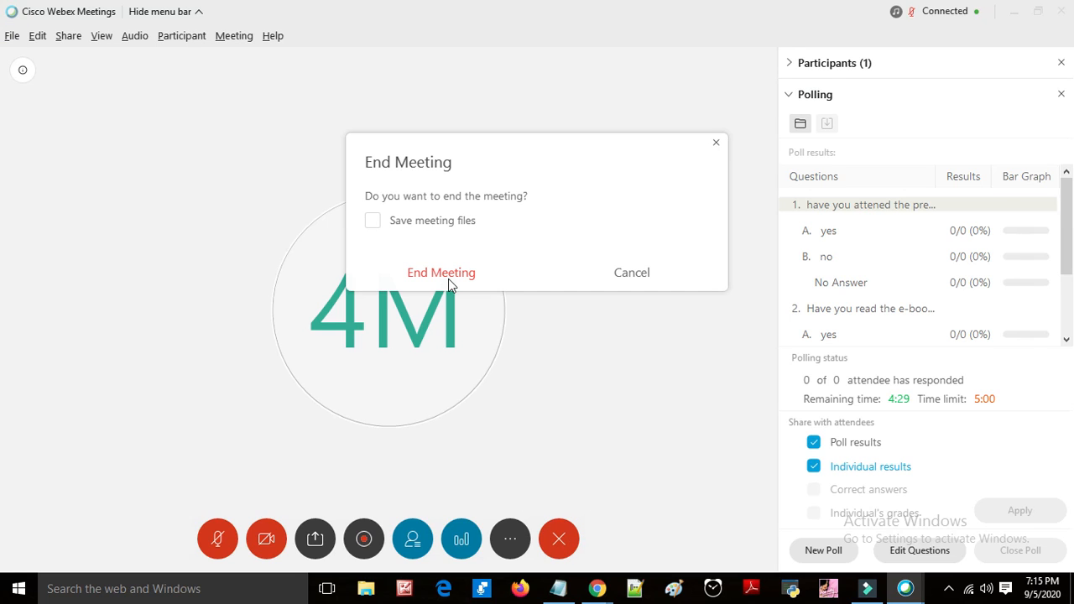
left_click(373, 221)
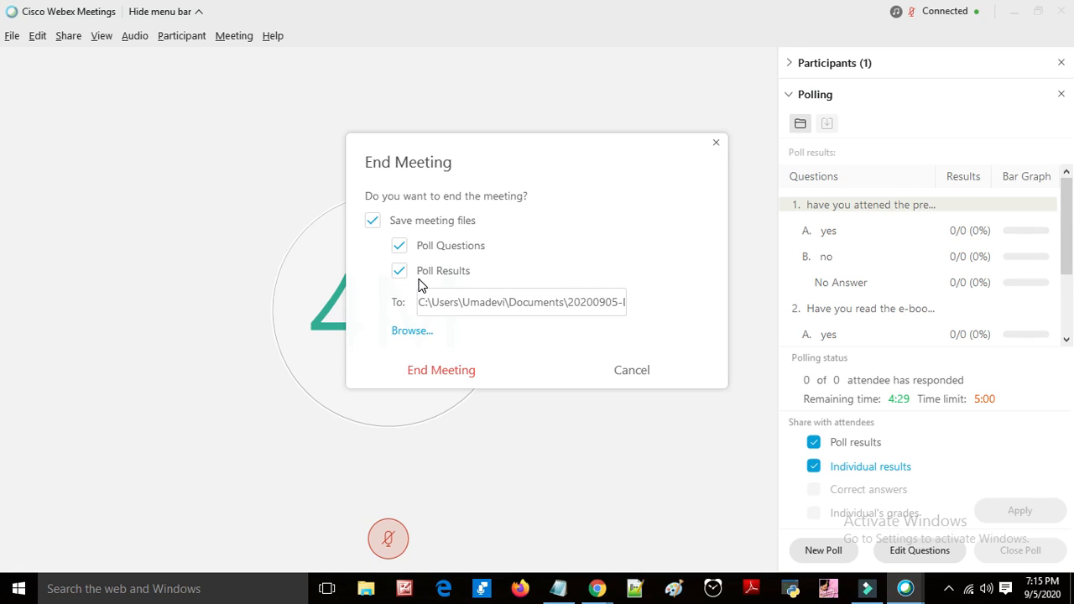
left_click(375, 222)
left_click(379, 226)
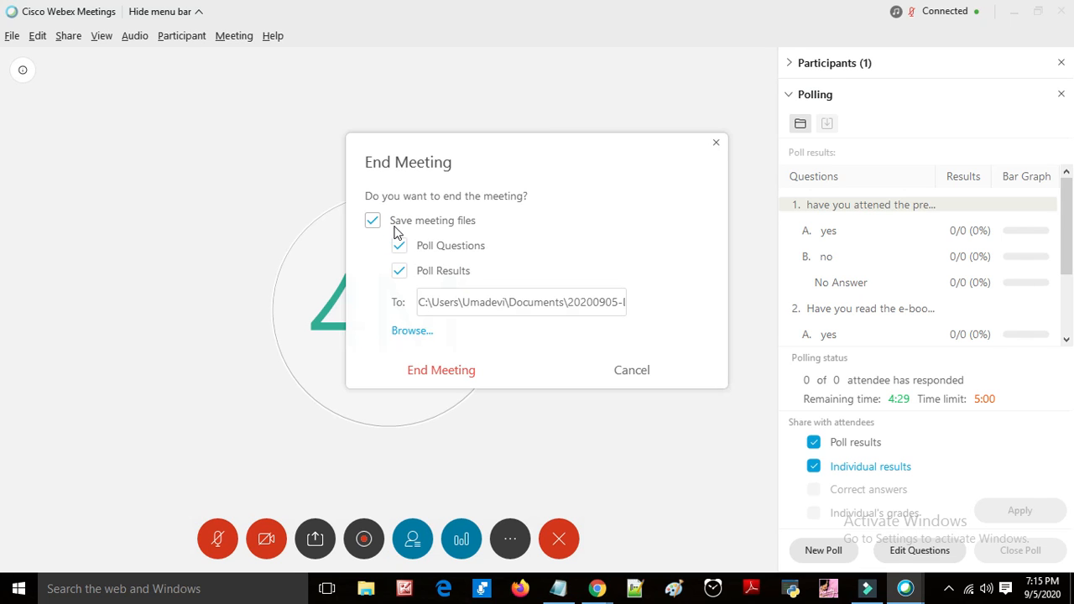
left_click(403, 374)
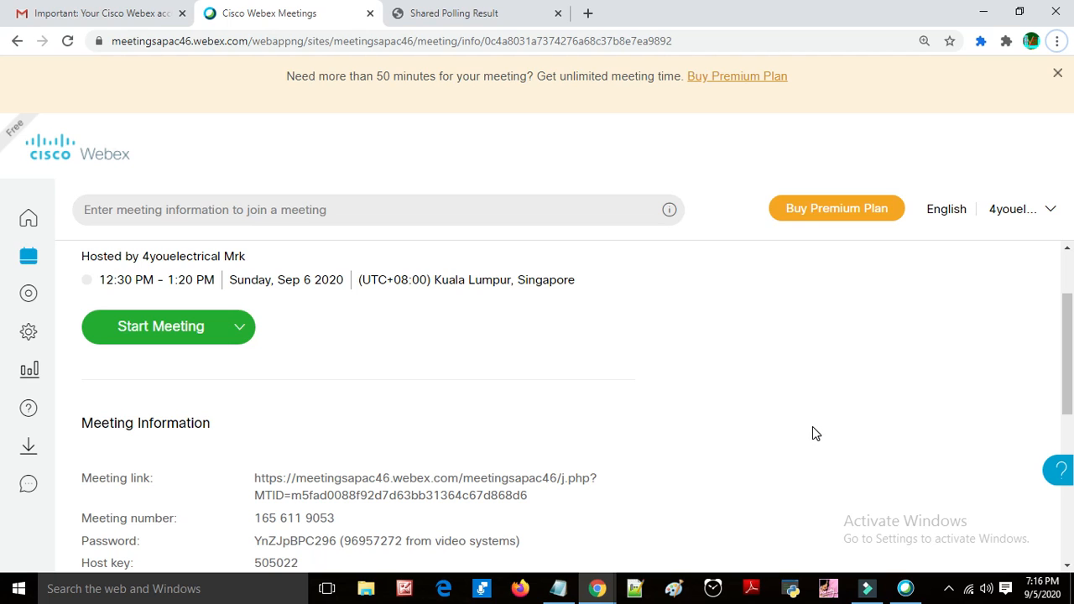
Step: Scroll through the Demo meeting's details page, including the invitee field, and select the meeting link text
scroll(813, 427, "up", 2)
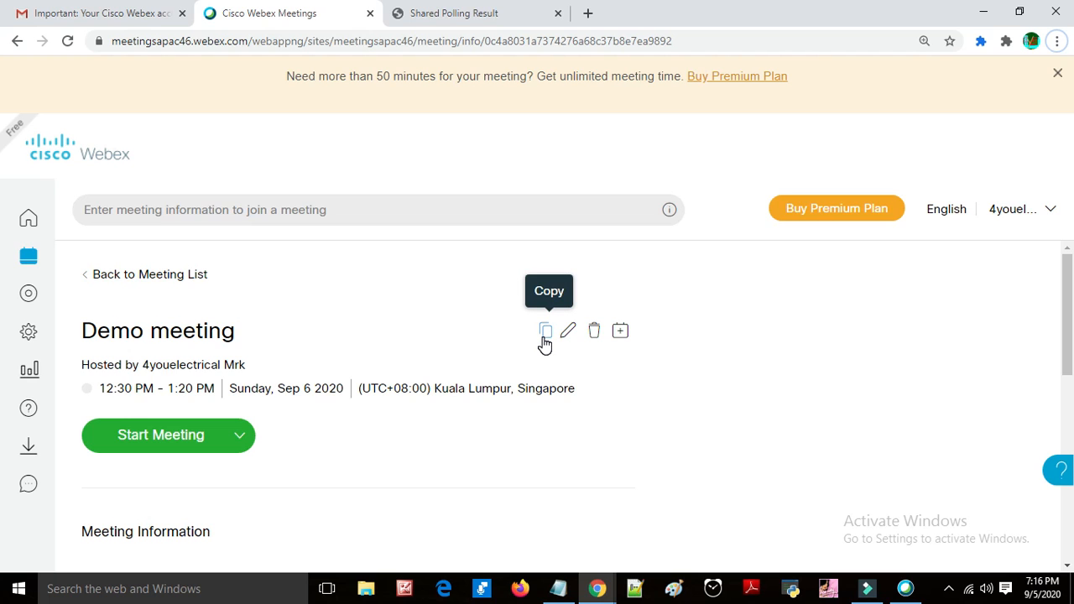
scroll(555, 406, "down", 3)
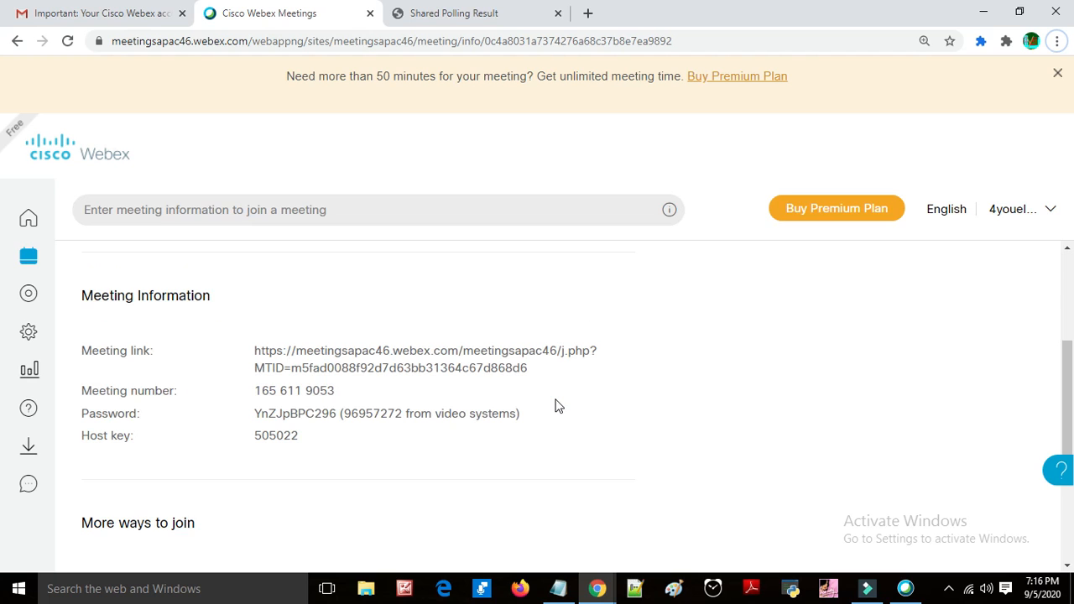
scroll(556, 406, "down", 3)
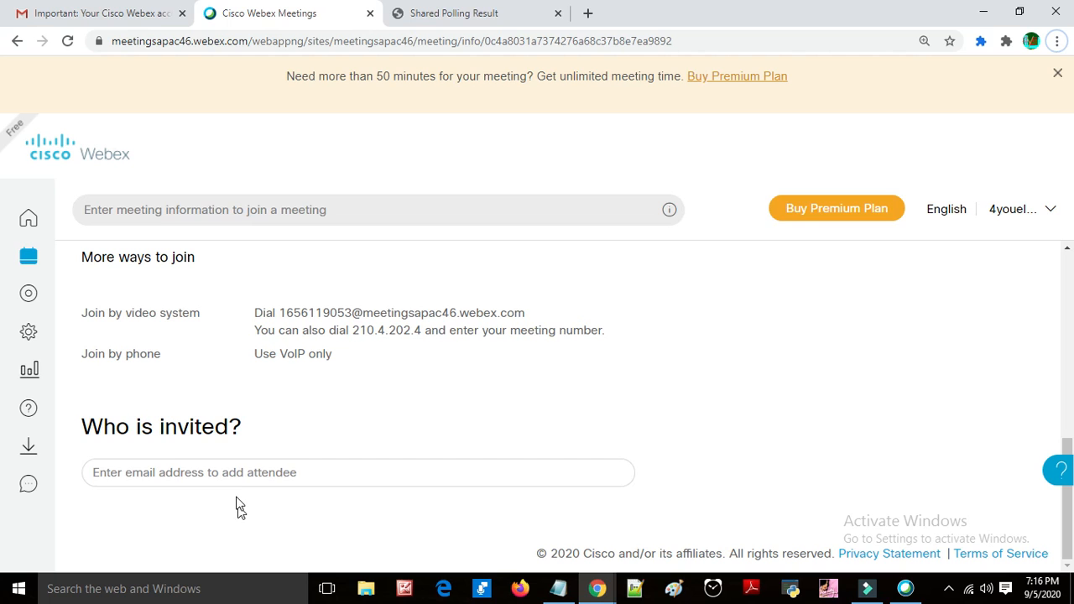
left_click(238, 470)
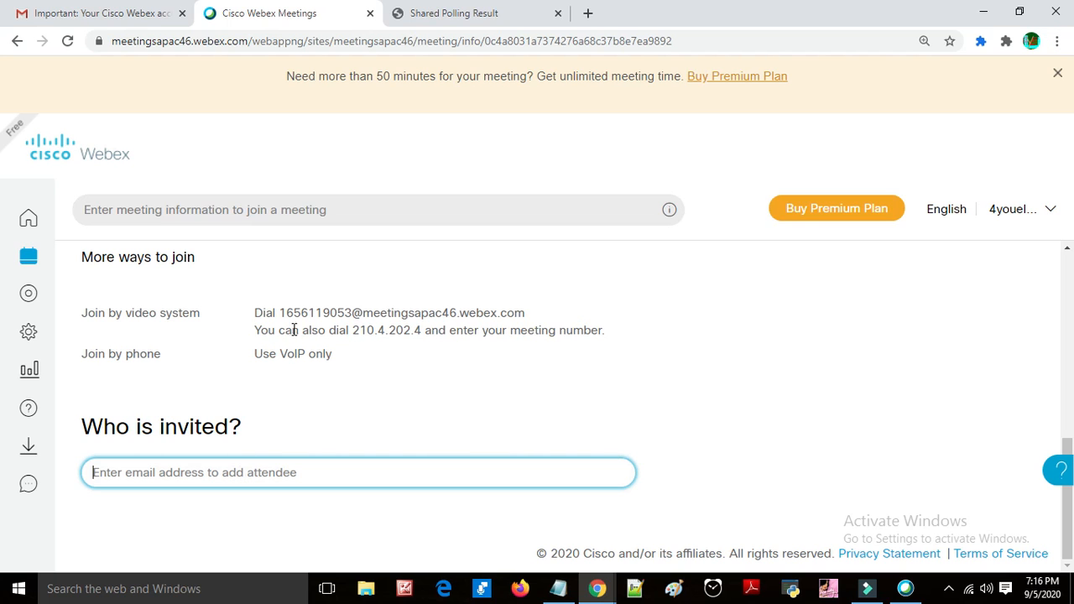
scroll(295, 328, "up", 2)
triple_click(451, 249)
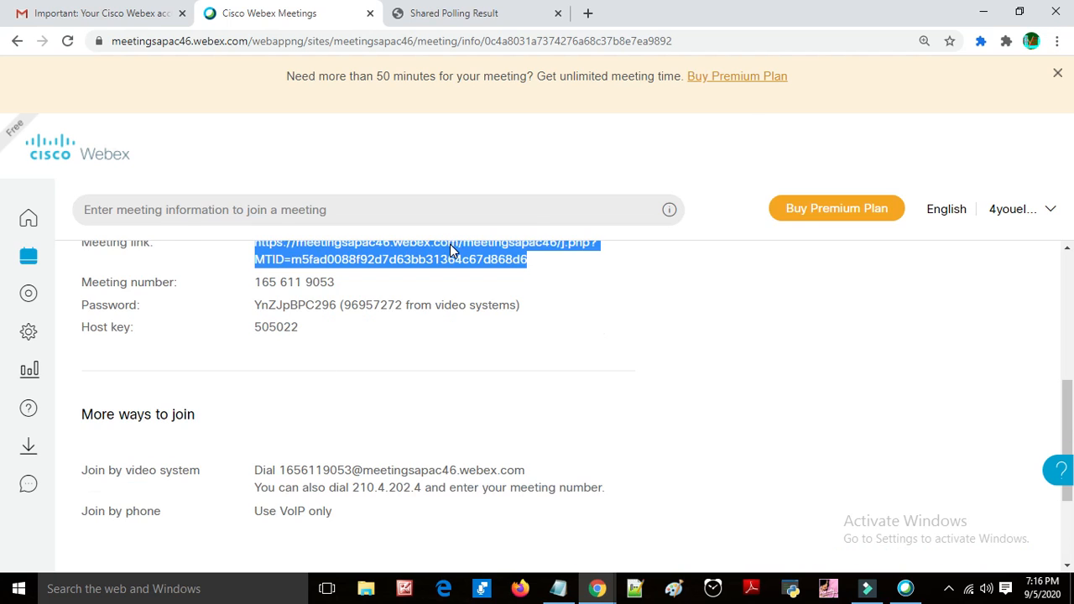
Step: Minimize the browser and video editor to reach the Webex desktop app and focus its Join a Meeting field
left_click(996, 10)
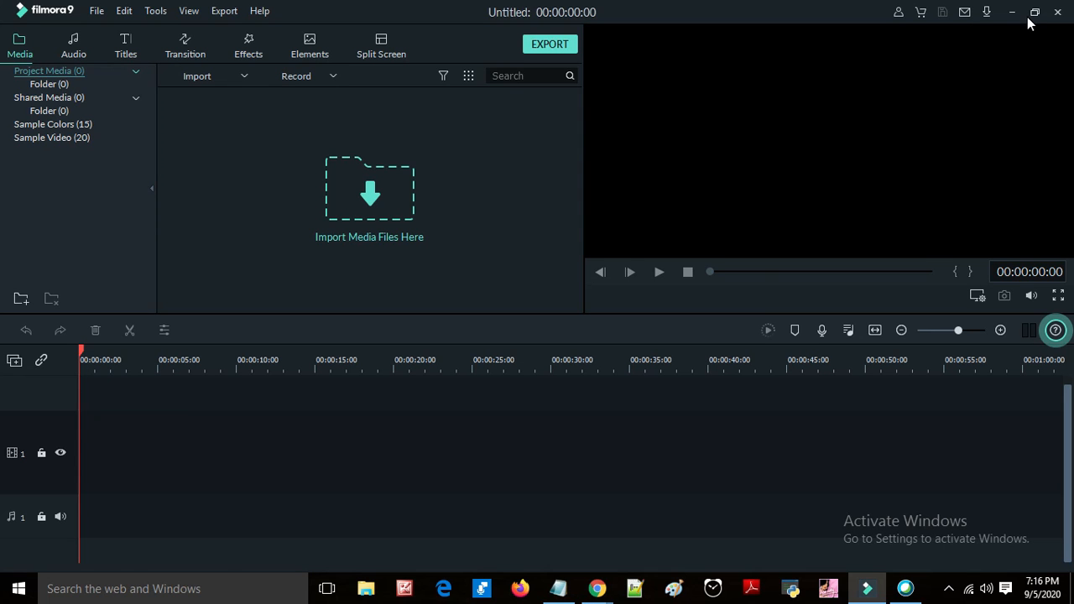
left_click(1013, 11)
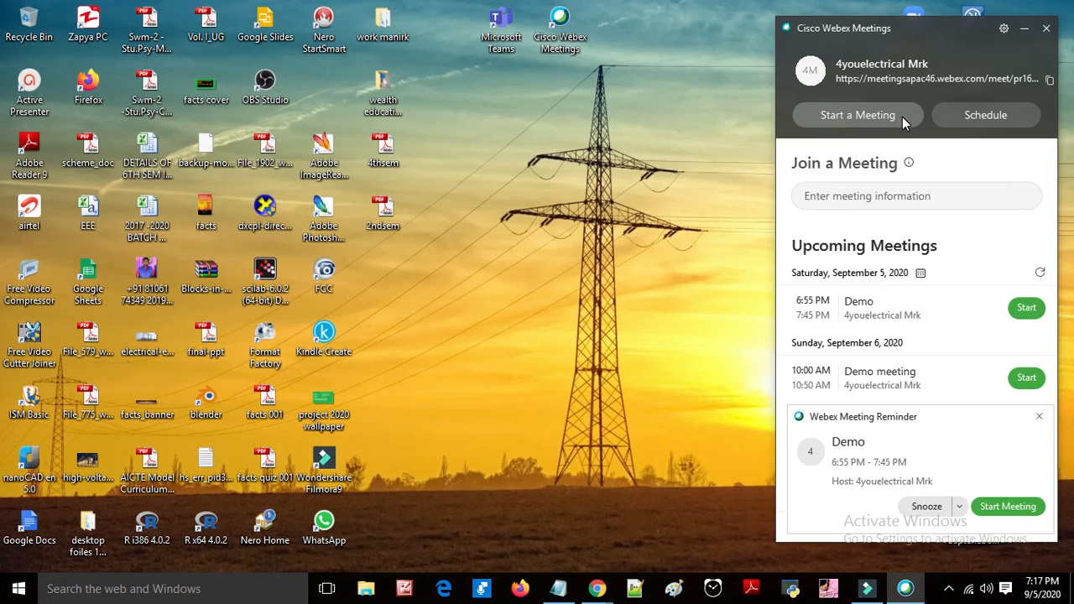
left_click(909, 198)
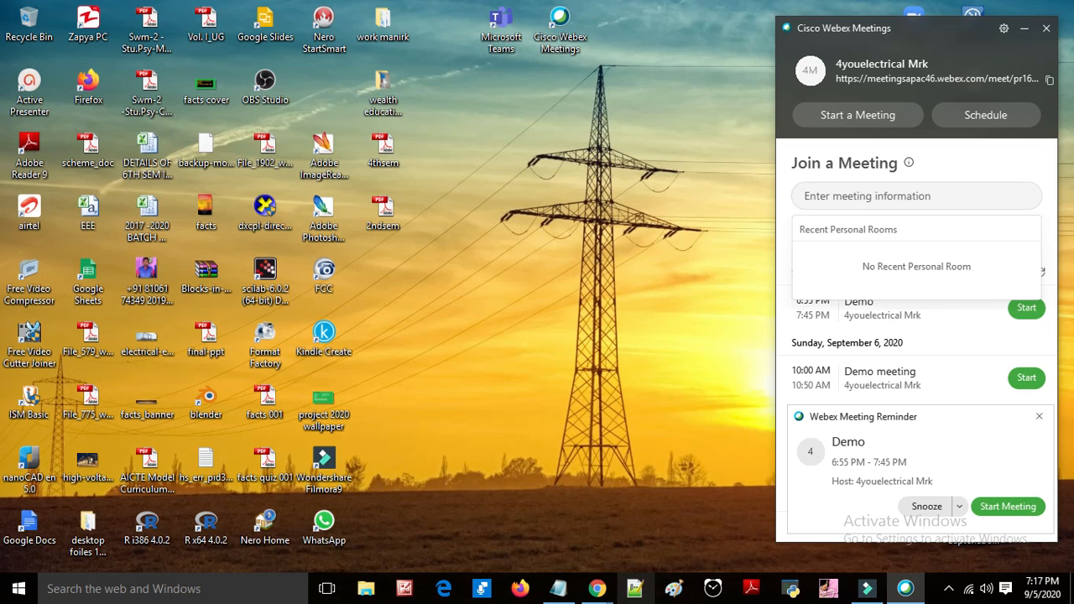
Step: Bring up the Notepad window holding the copied meeting link and widen it to show the full link
left_click(560, 593)
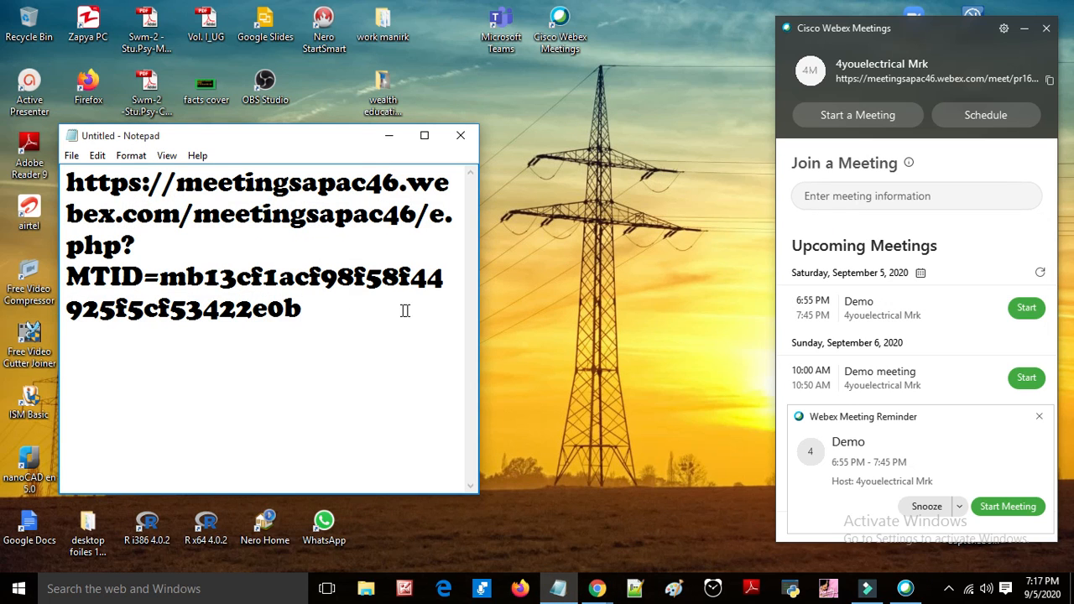
left_click_drag(480, 333, 710, 333)
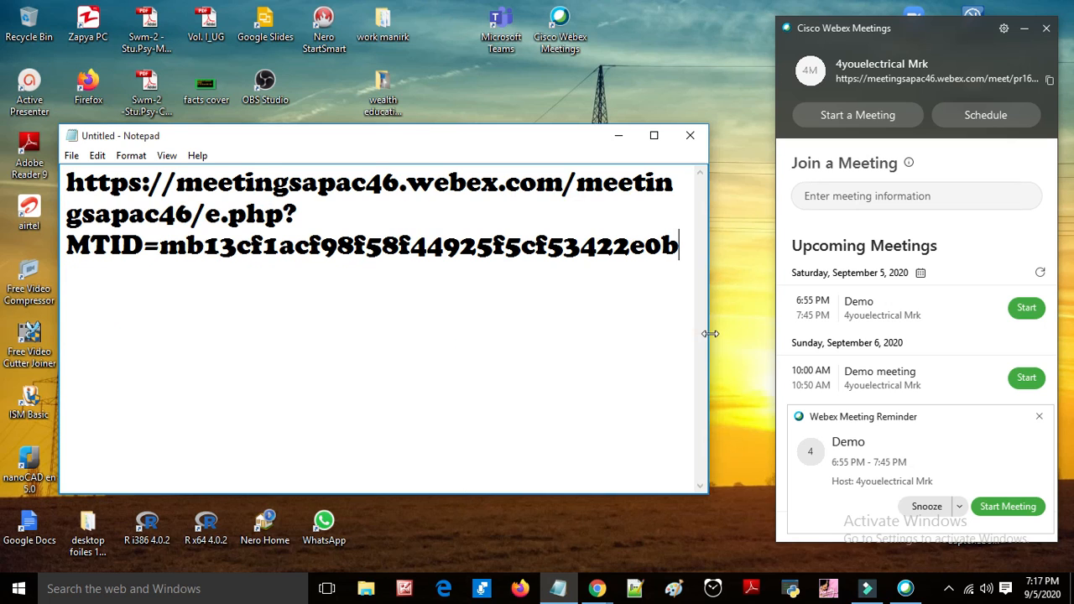
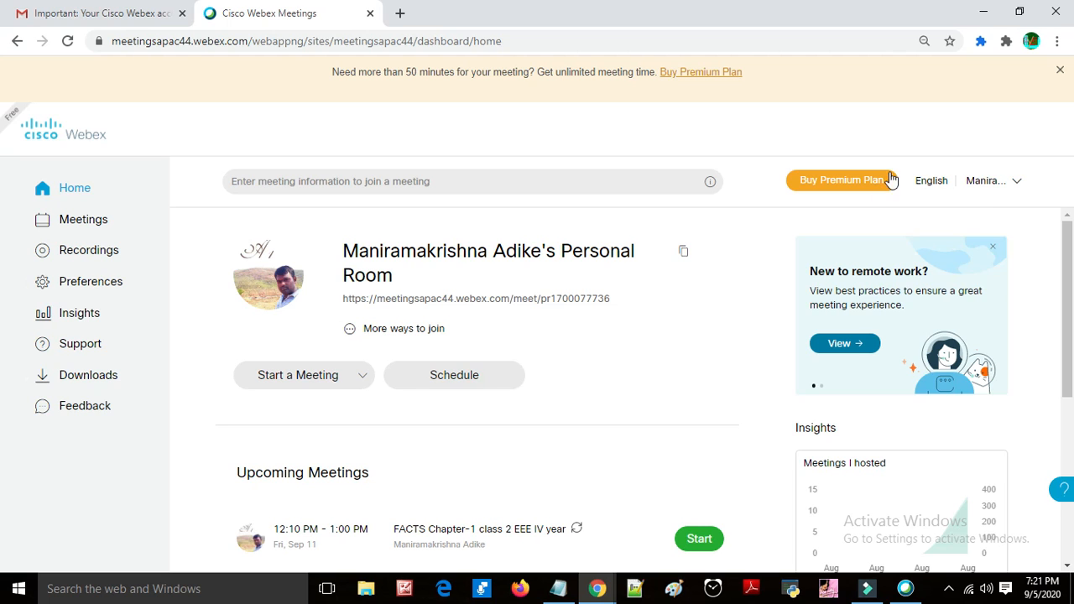
Step: Open My reports from the account menu on the Webex dashboard
left_click(1010, 182)
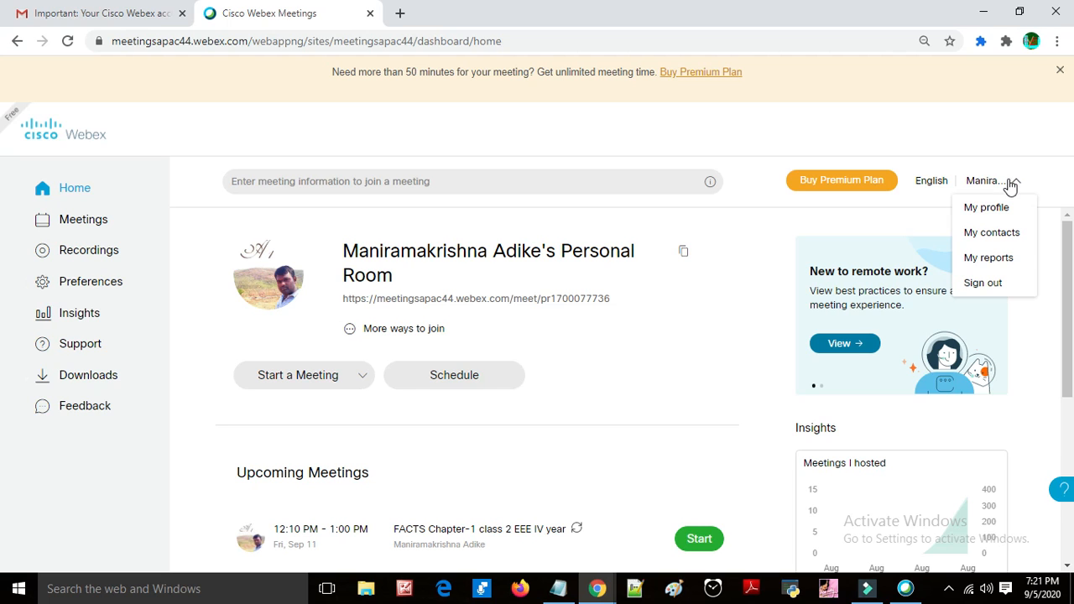
left_click(1023, 263)
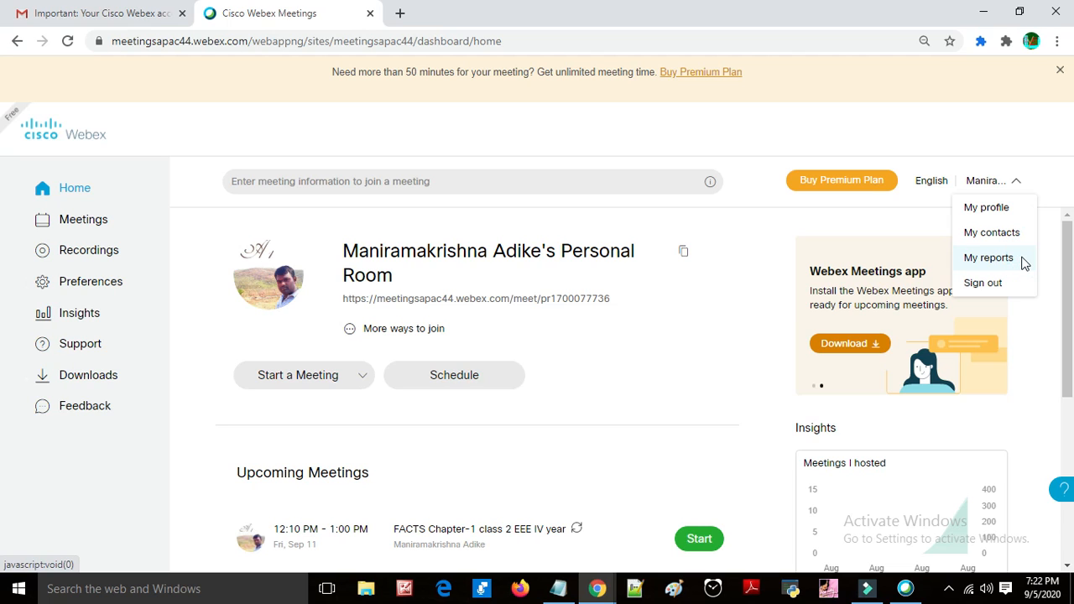
left_click(988, 258)
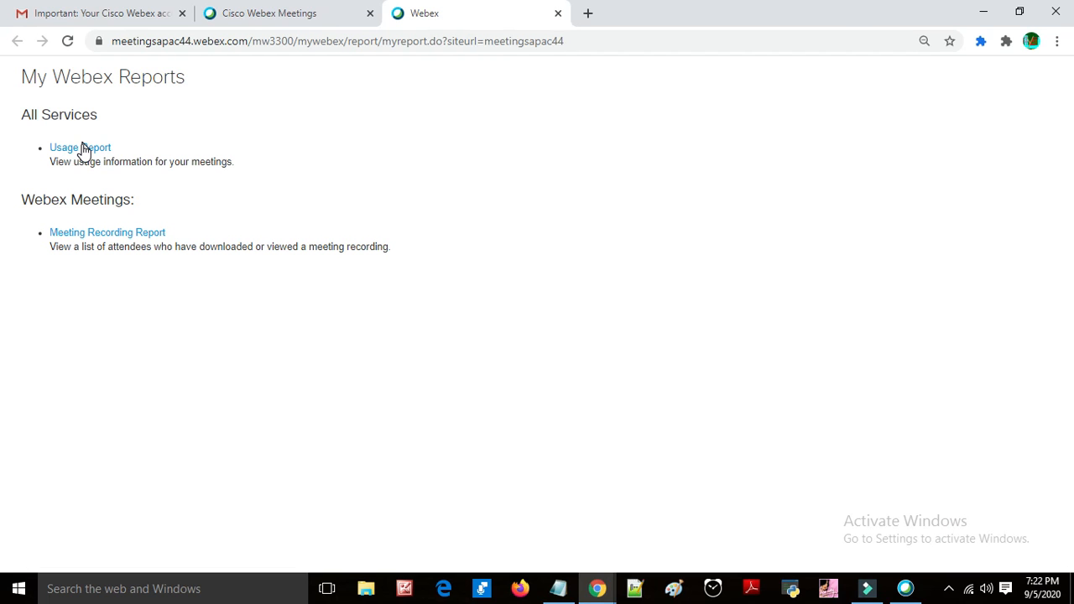
Step: Open the Usage Report and display it for August 30 to September 5, 2020, sorted by date
left_click(81, 149)
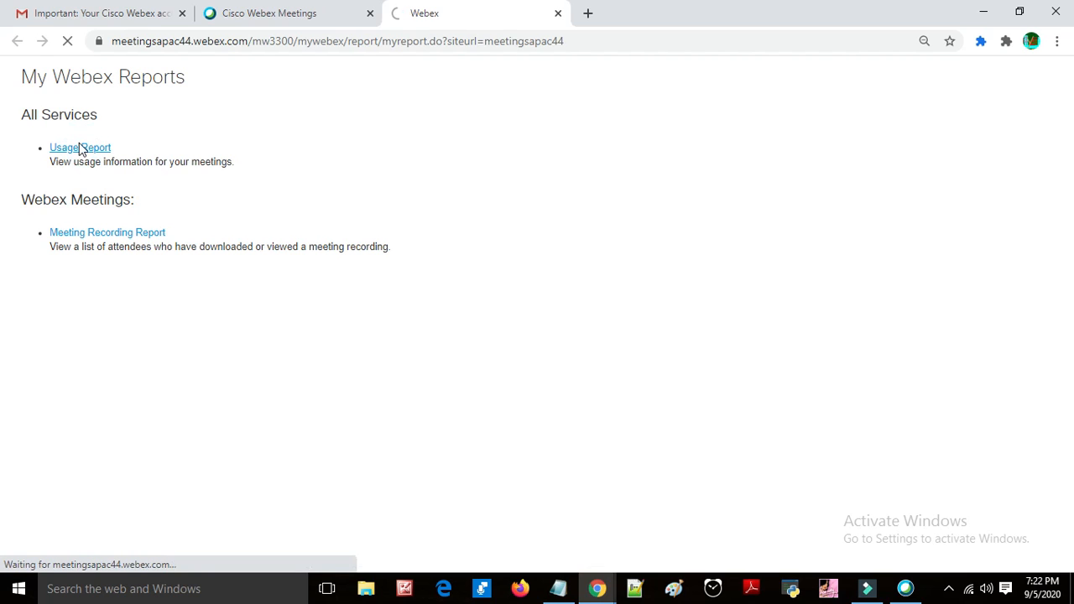
left_click(271, 10)
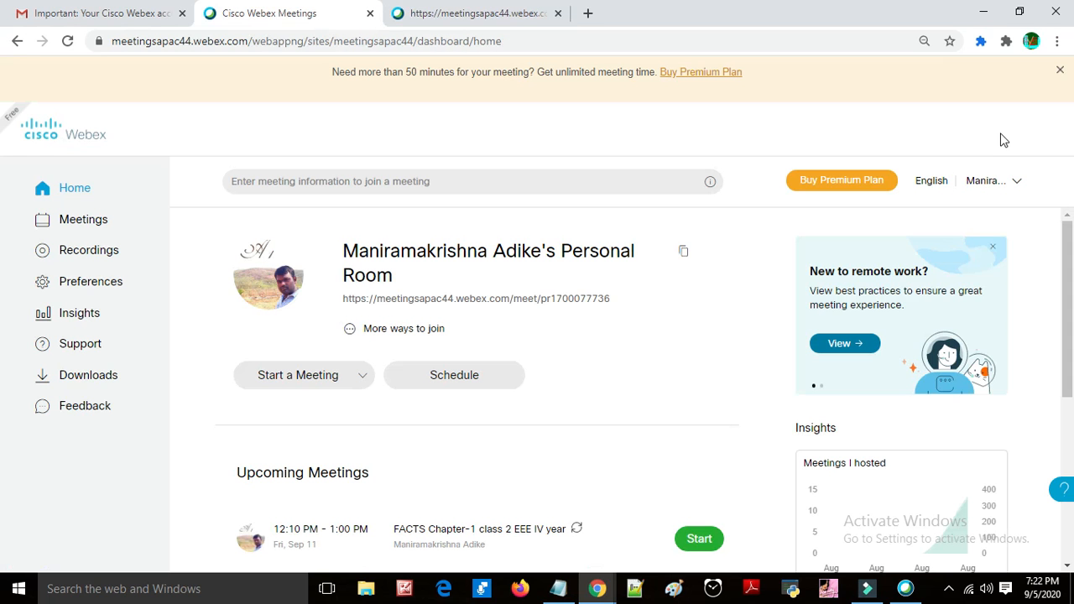
left_click(1010, 183)
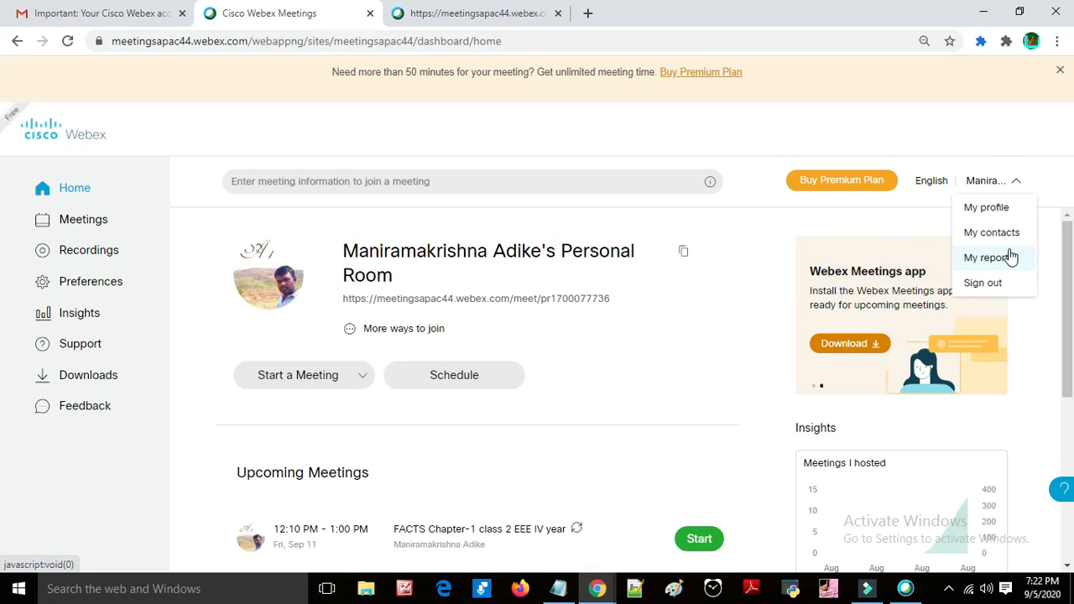
left_click(509, 10)
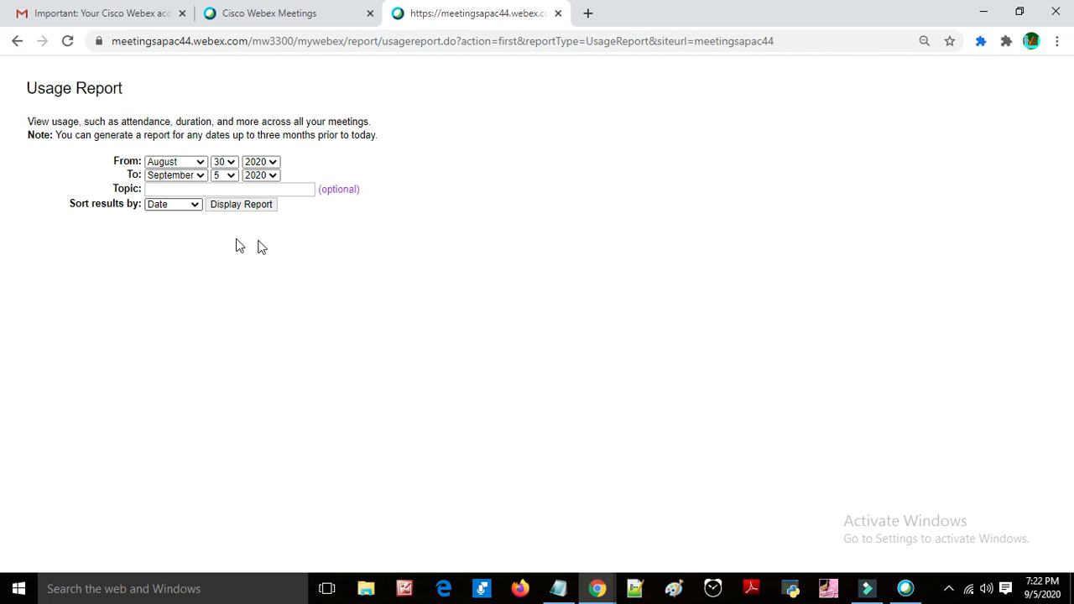
left_click(261, 209)
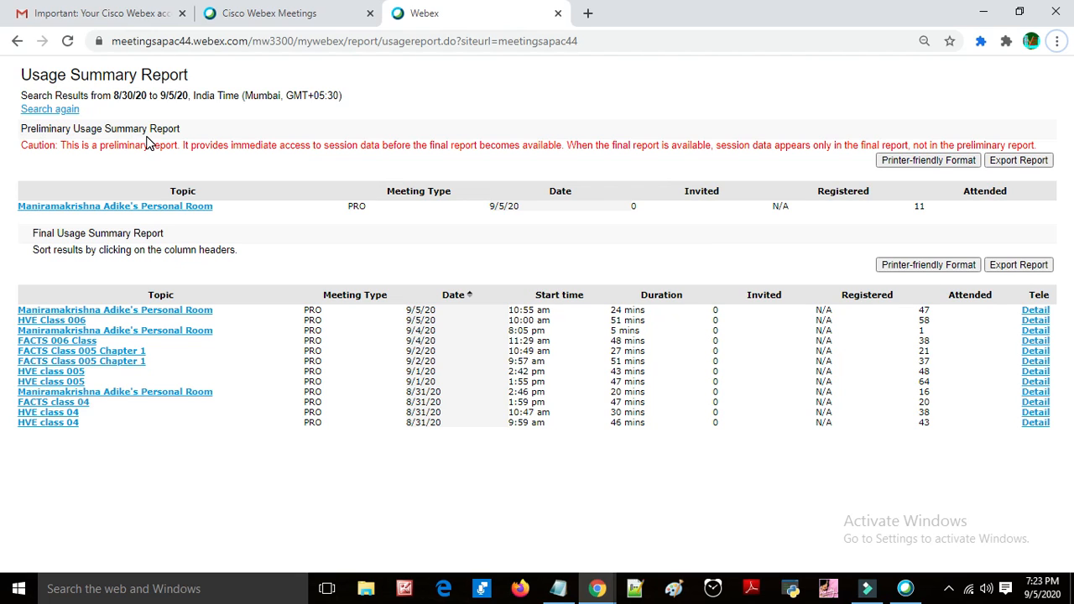
Step: Export the preliminary session detail report of the Personal Room meeting as CSV and open the downloaded file
left_click(175, 207)
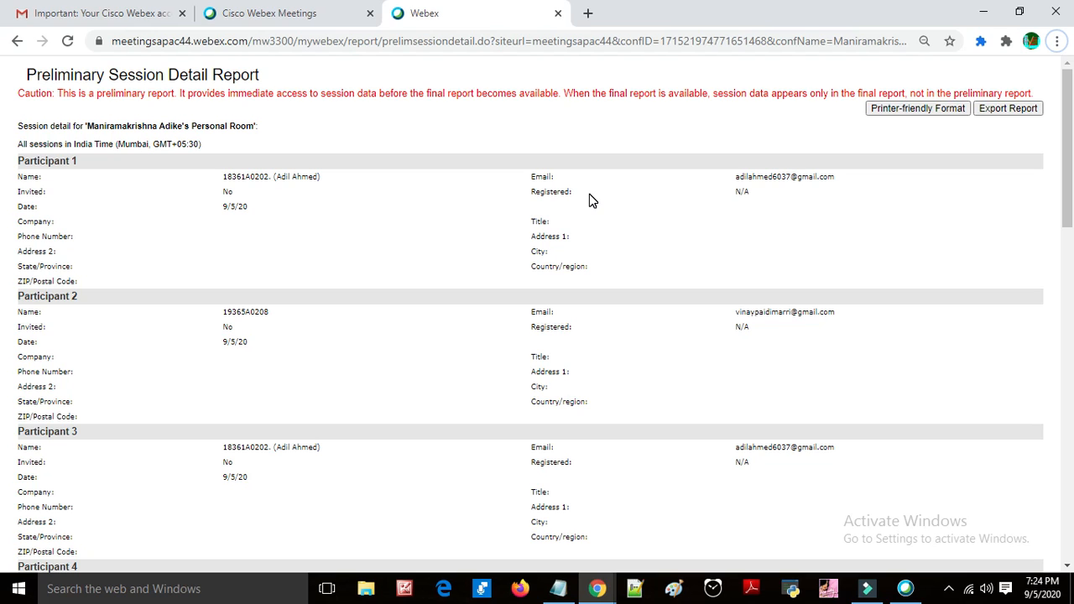
scroll(589, 200, "down", 1)
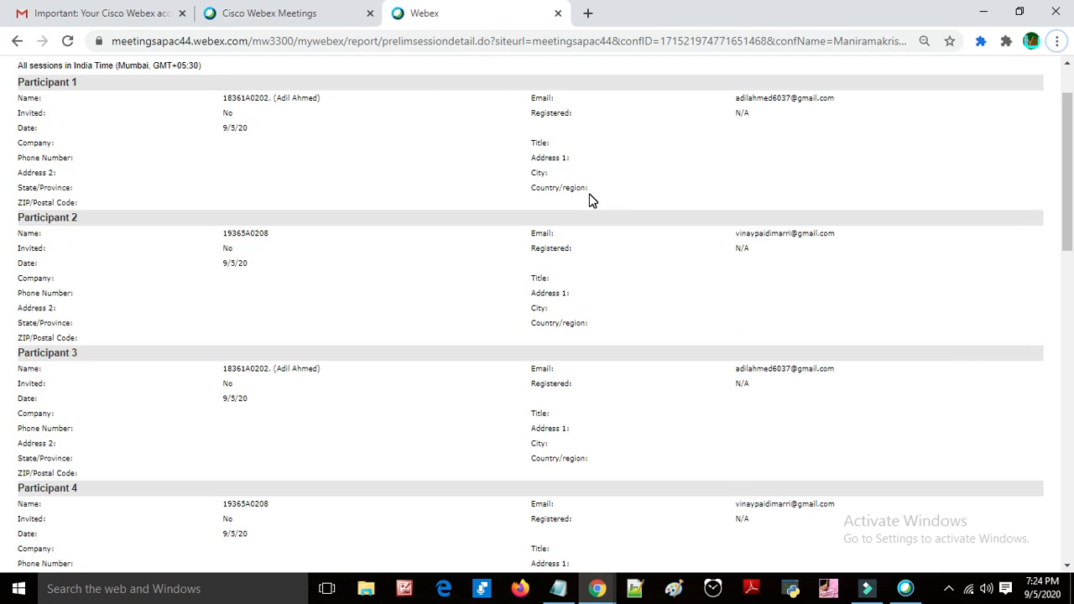
scroll(618, 196, "up", 1)
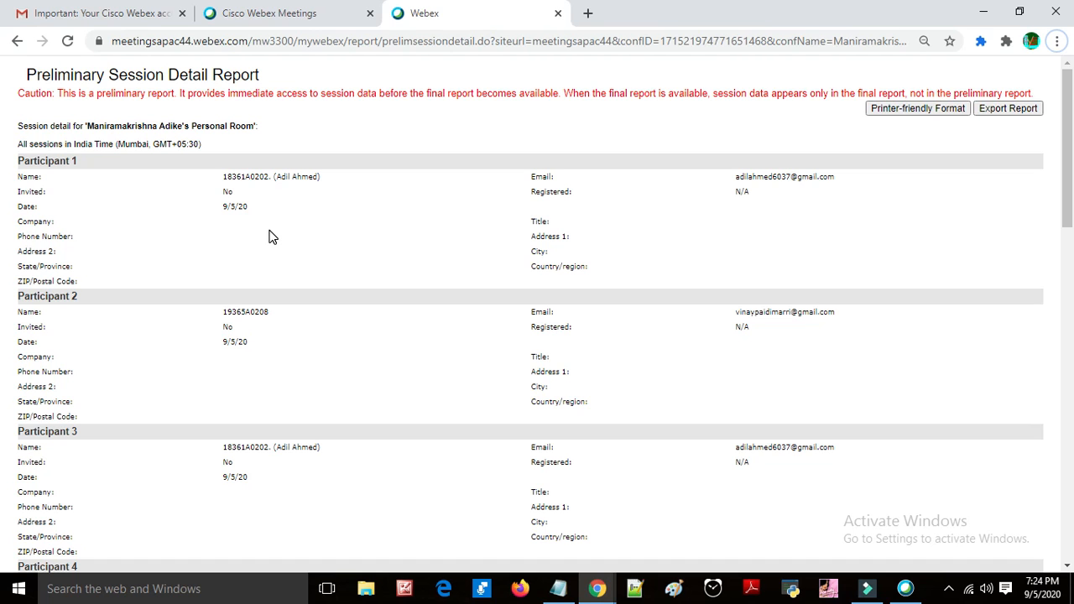
scroll(269, 236, "down", 3)
scroll(269, 237, "up", 3)
left_click(1012, 110)
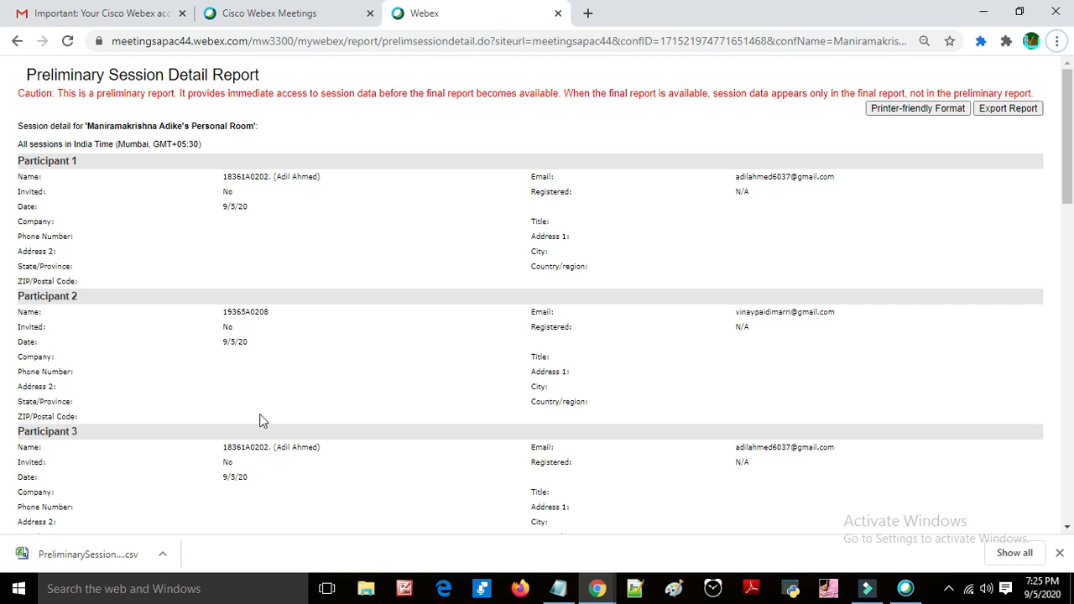
left_click(107, 560)
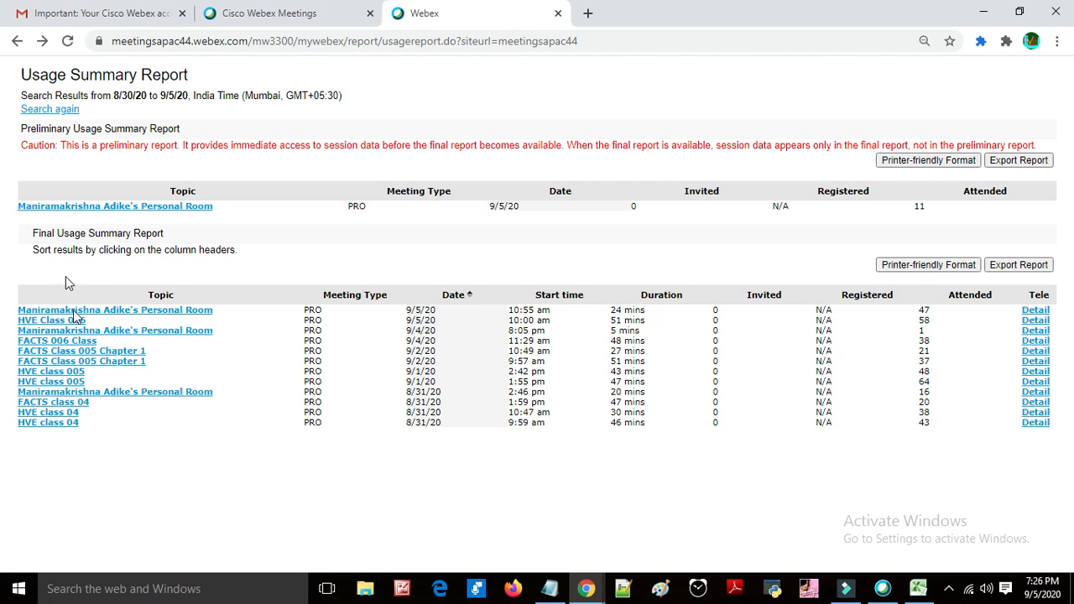
Step: Export the final session detail report of the 9/5/20 Personal Room meeting and review its attendee list in Excel
left_click(143, 313)
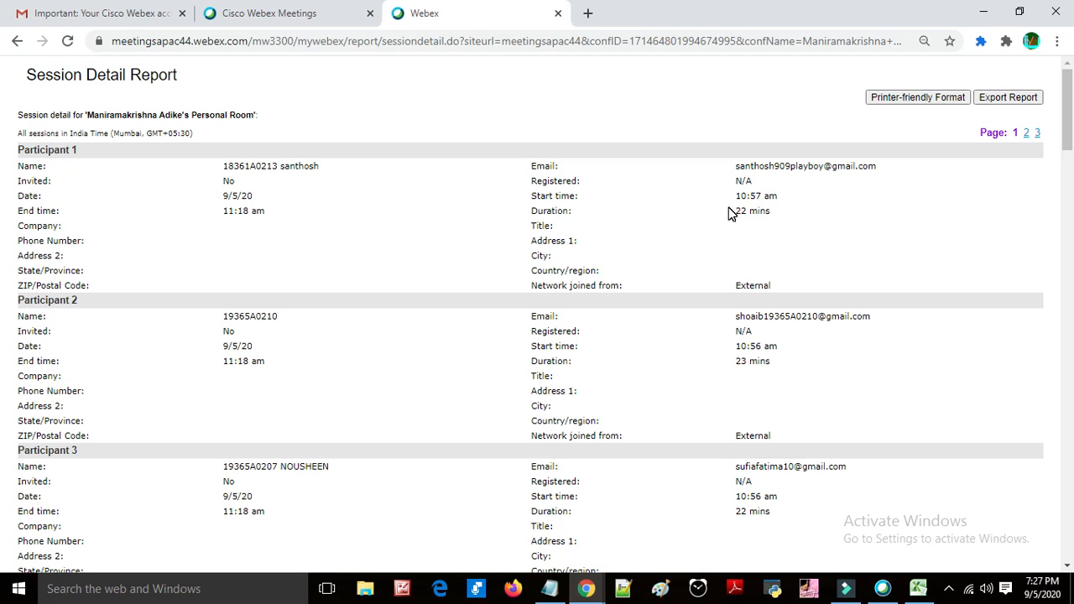
scroll(734, 252, "down", 11)
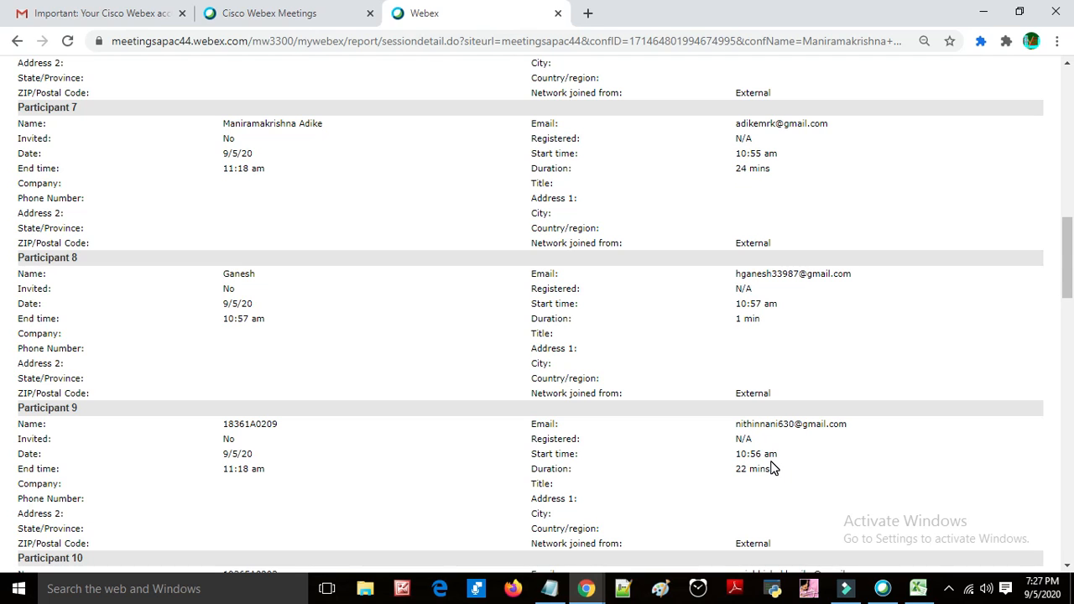
scroll(772, 468, "up", 4)
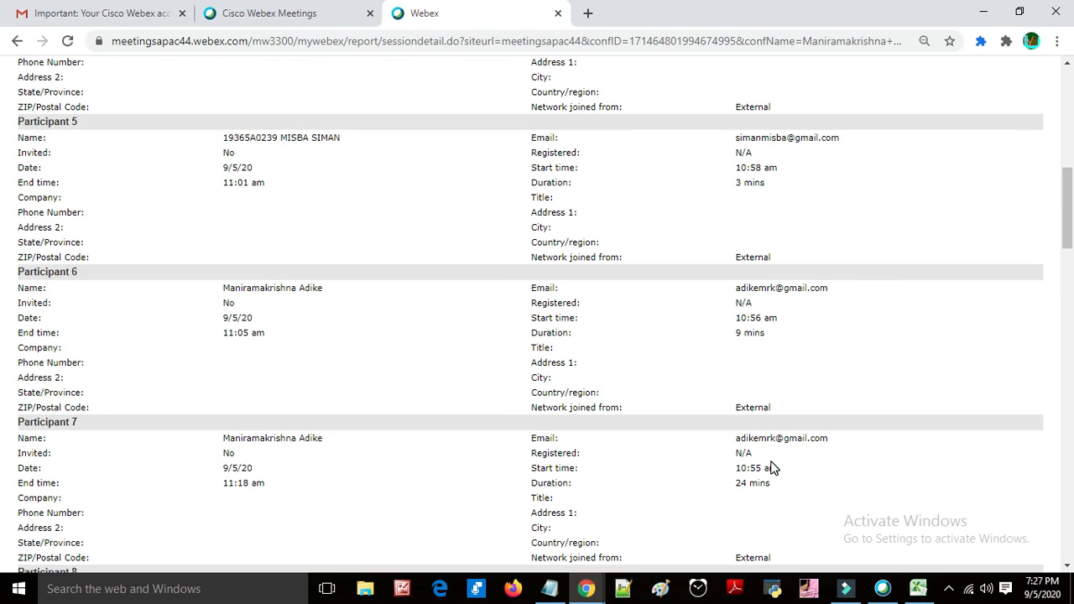
scroll(772, 468, "up", 8)
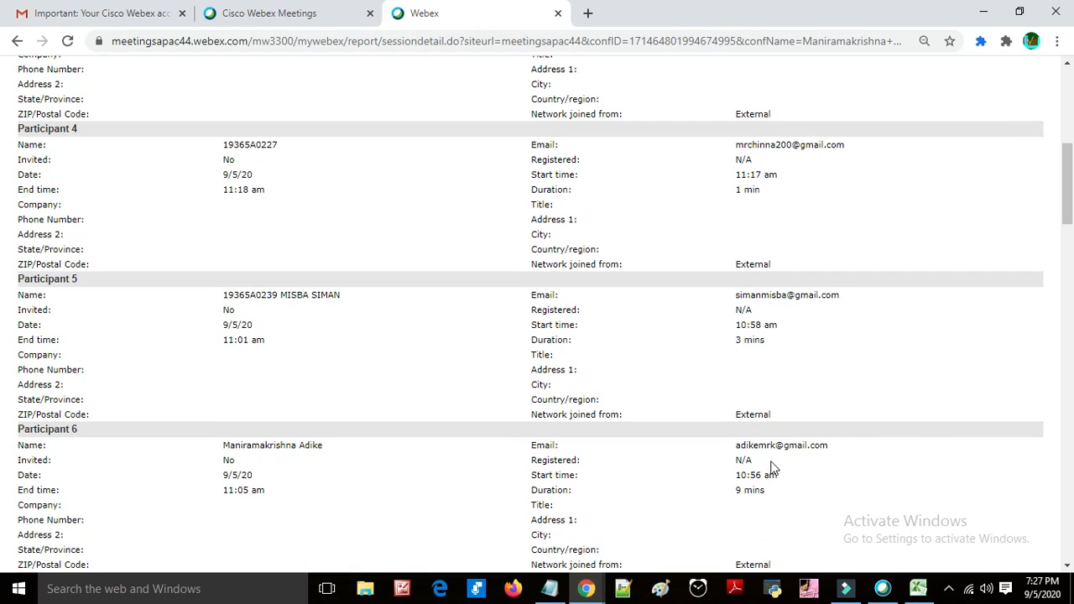
left_click(1007, 99)
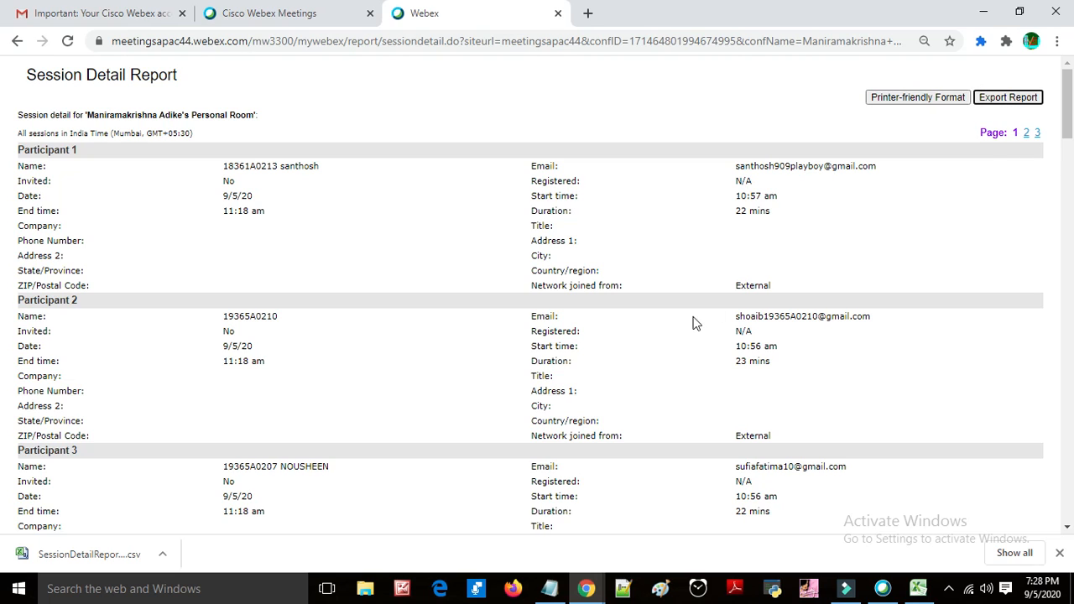
left_click(51, 565)
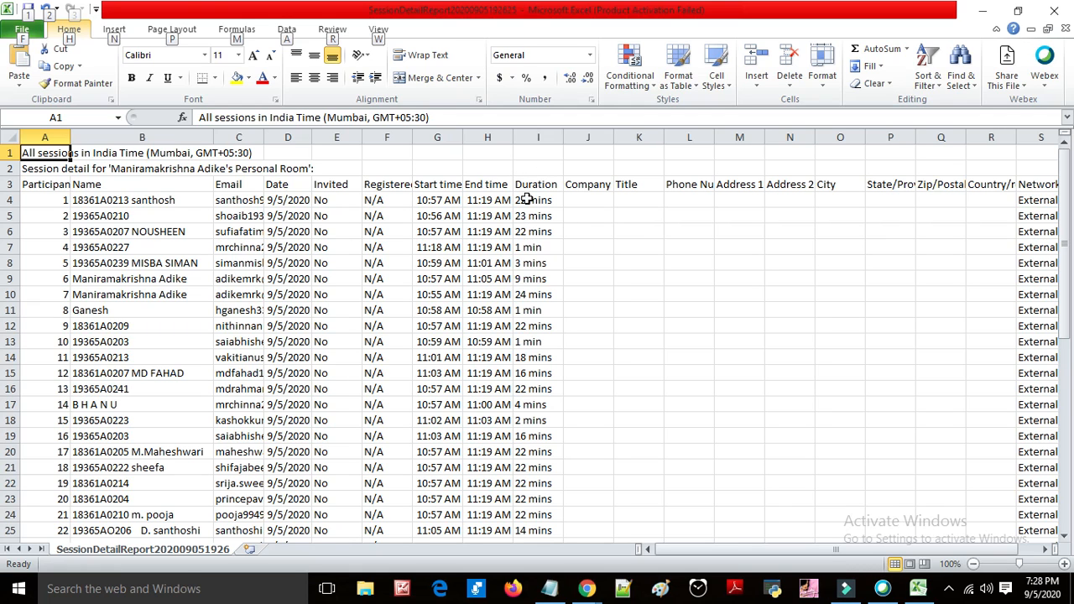
scroll(526, 199, "down", 11)
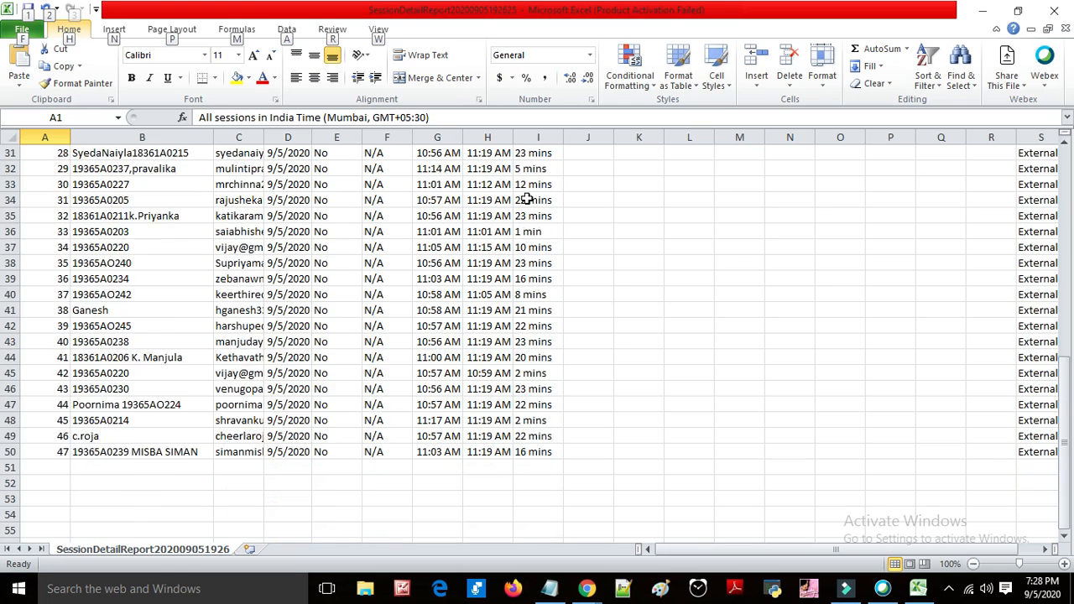
scroll(526, 199, "up", 11)
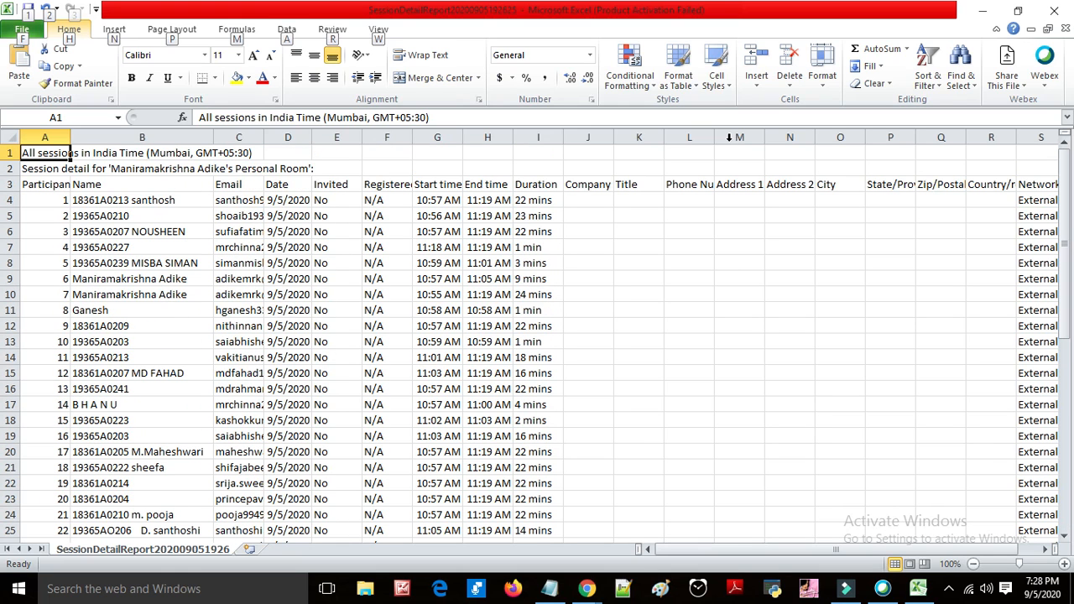
left_click(922, 594)
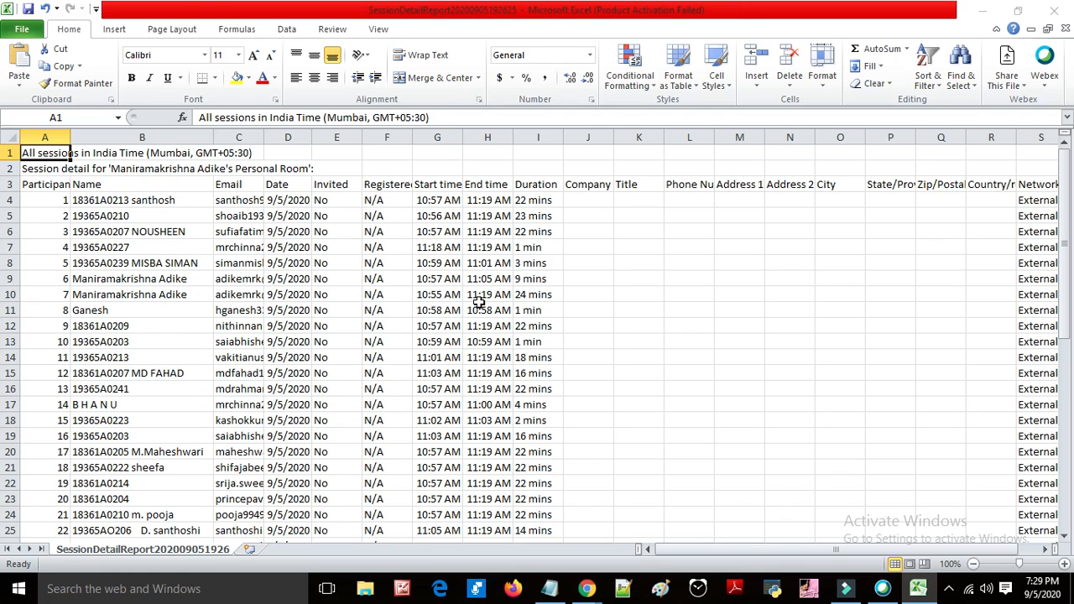
Step: Minimize the spreadsheet and return to the Webex Meetings dashboard tab
left_click(980, 20)
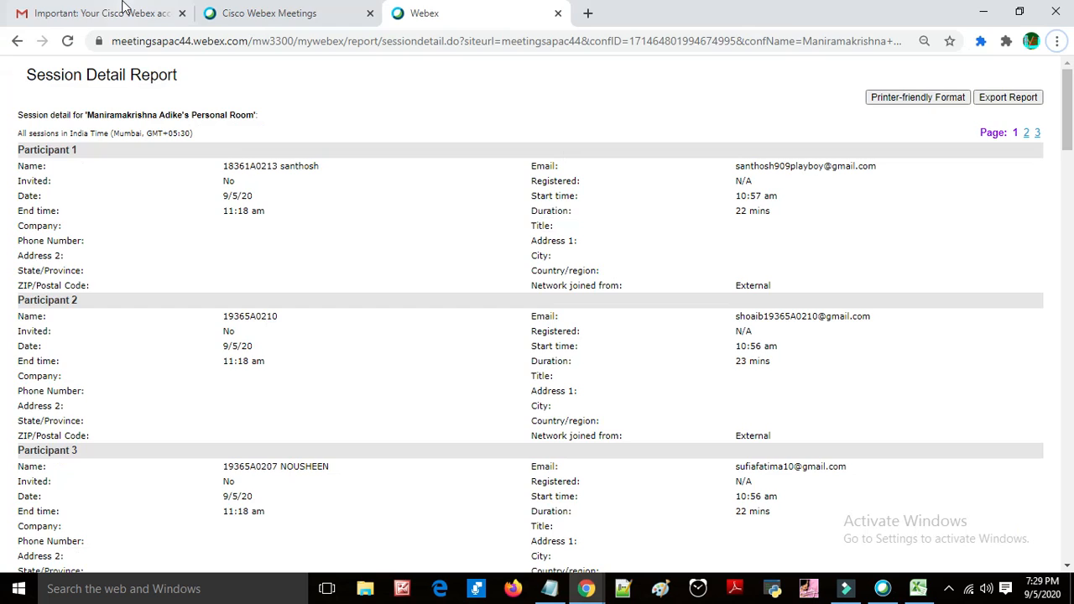
left_click(268, 8)
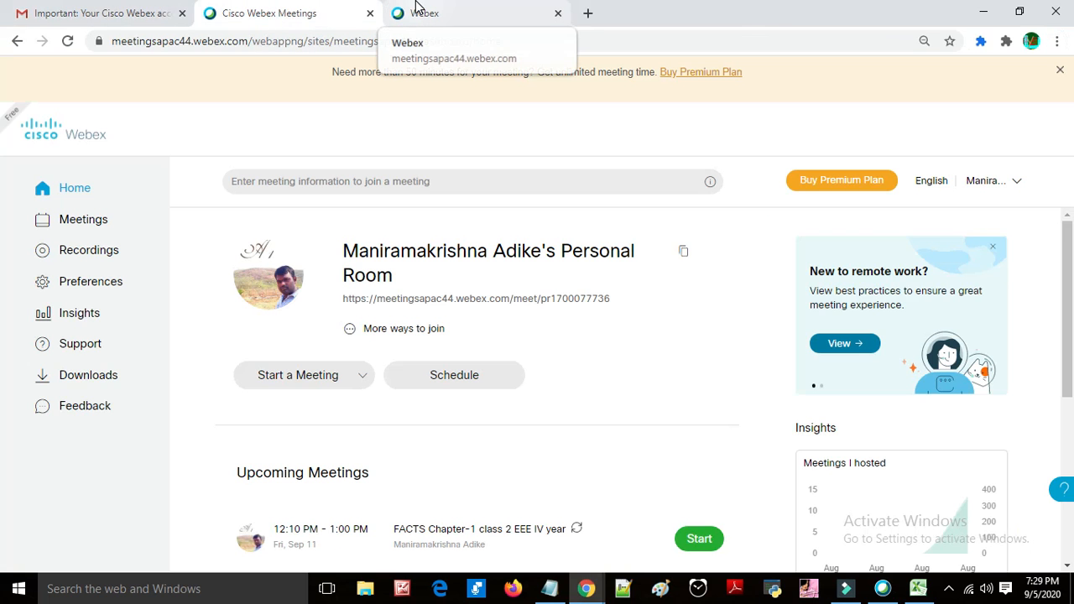